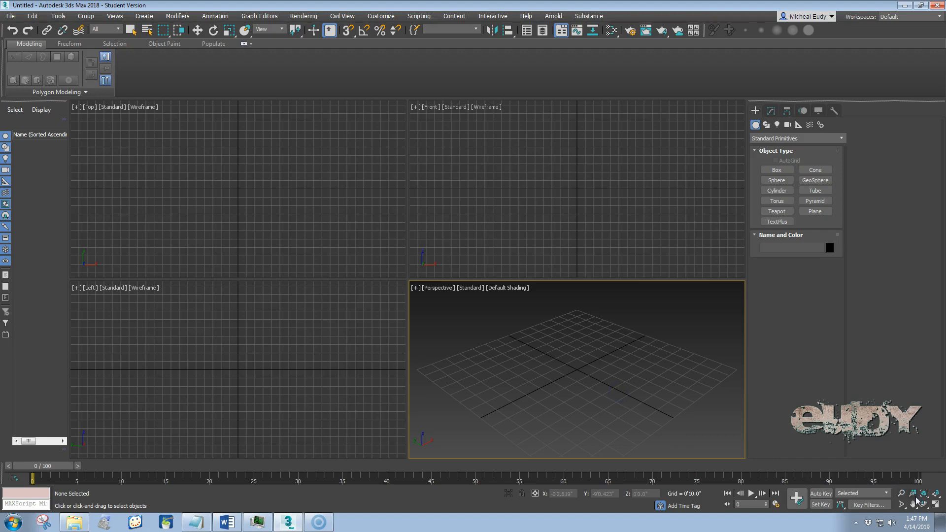
Maximize the Perspective viewport and create a box about 2'10" long, 3'0" wide and 1'11" high near the grid's center
click(935, 505)
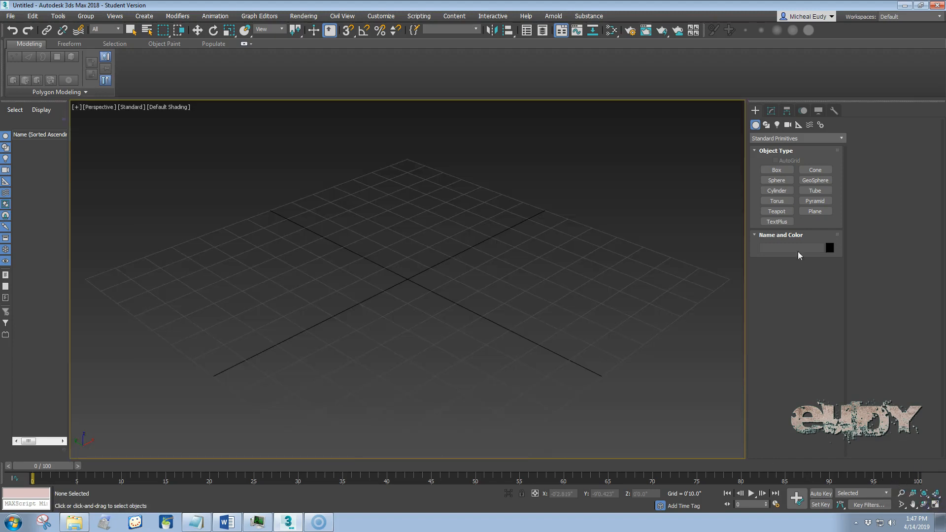
click(777, 169)
drag(342, 279, 504, 274)
click(486, 201)
Assign a new Standard scanline material to the box and display edged faces in the viewport
click(611, 31)
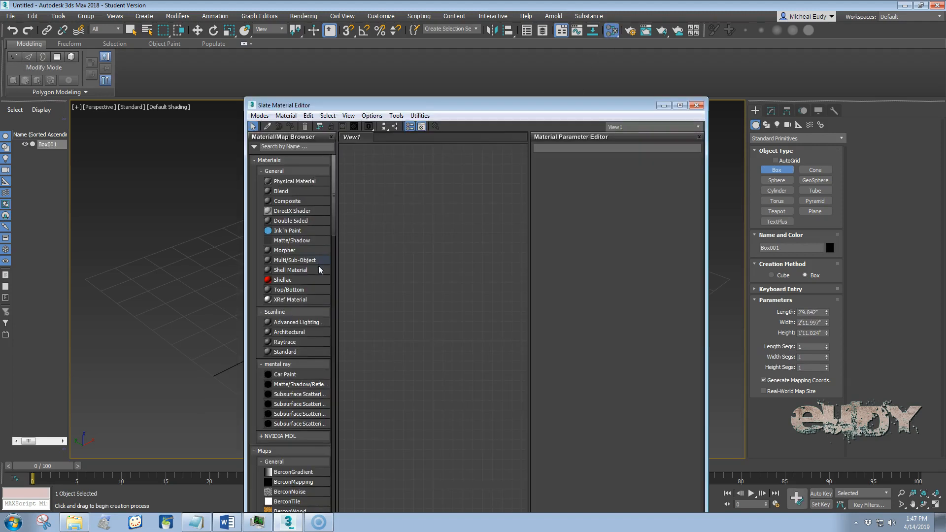
drag(291, 351, 428, 228)
right_click(427, 228)
click(448, 242)
click(696, 105)
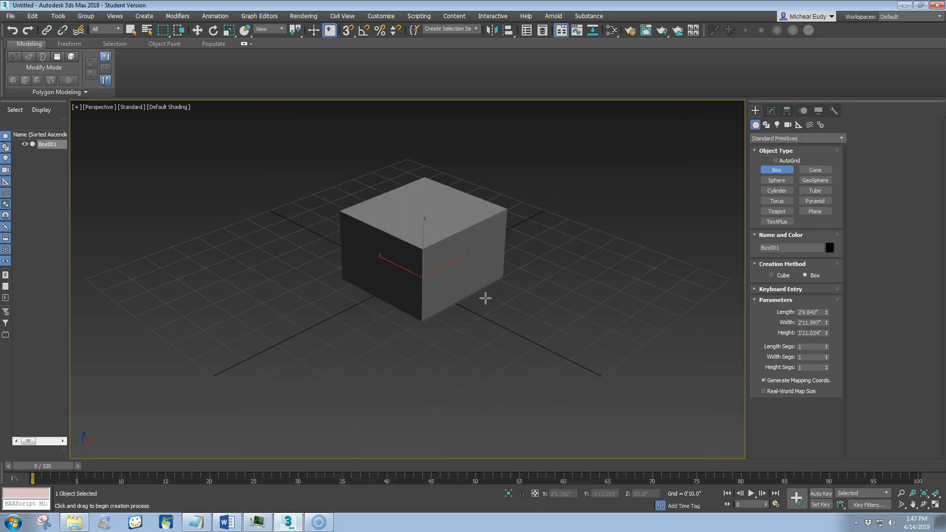
key(F4)
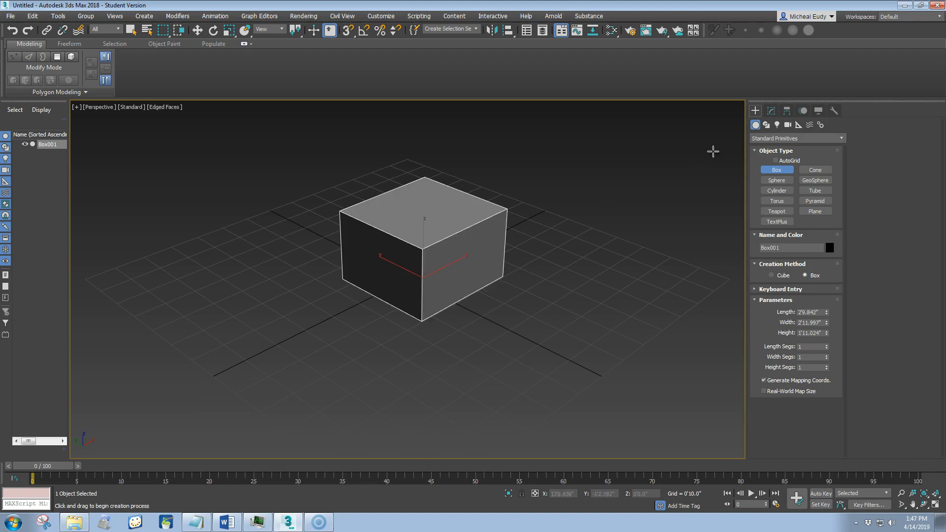
Set the box's length, width and height to .2 feet (0'2.4") each
click(772, 110)
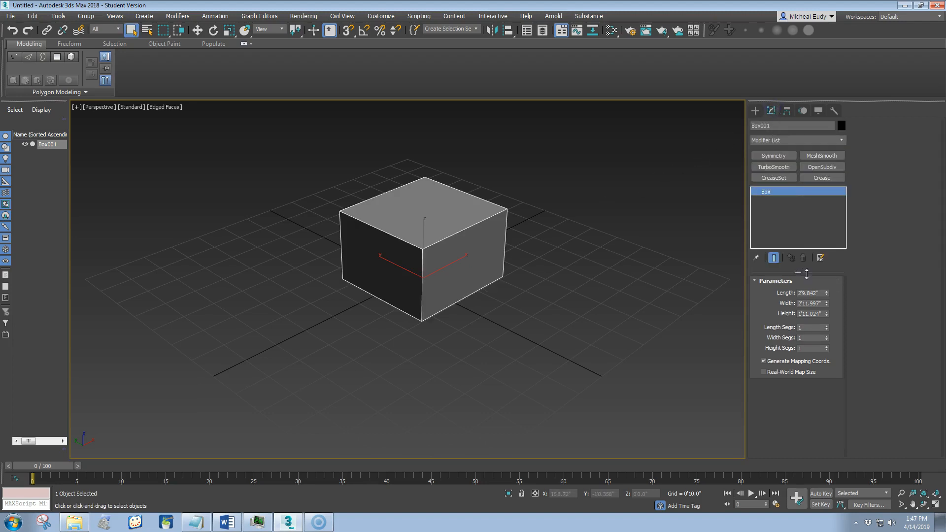
double_click(821, 292)
text(6)
key(Return)
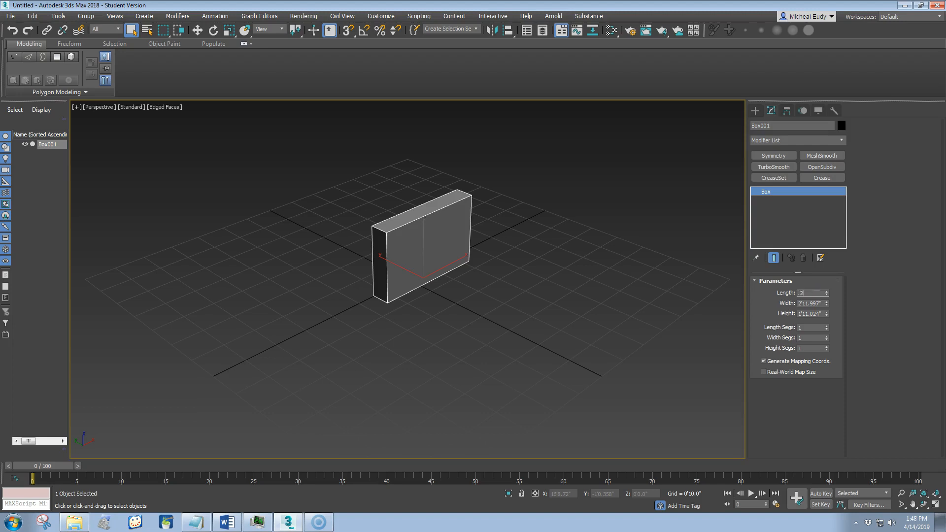
key(Return)
double_click(821, 303)
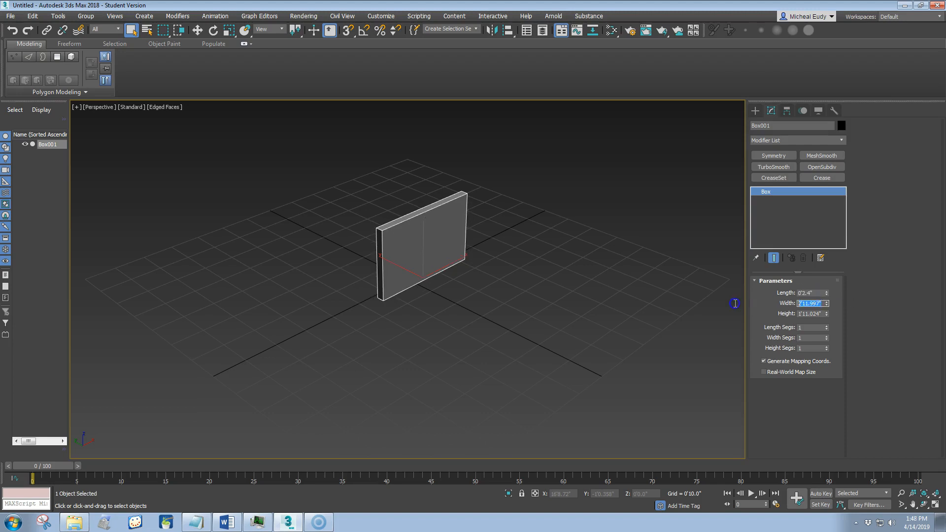
text(.2)
key(Return)
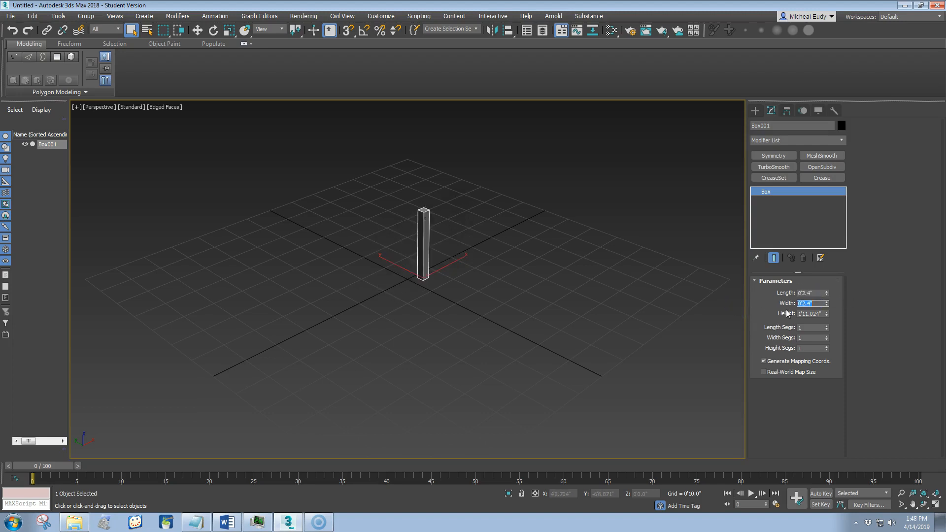
double_click(812, 313)
text(.2)
key(Return)
Move the cube to the world origin by zeroing its X, Y and Z position
right_click(618, 298)
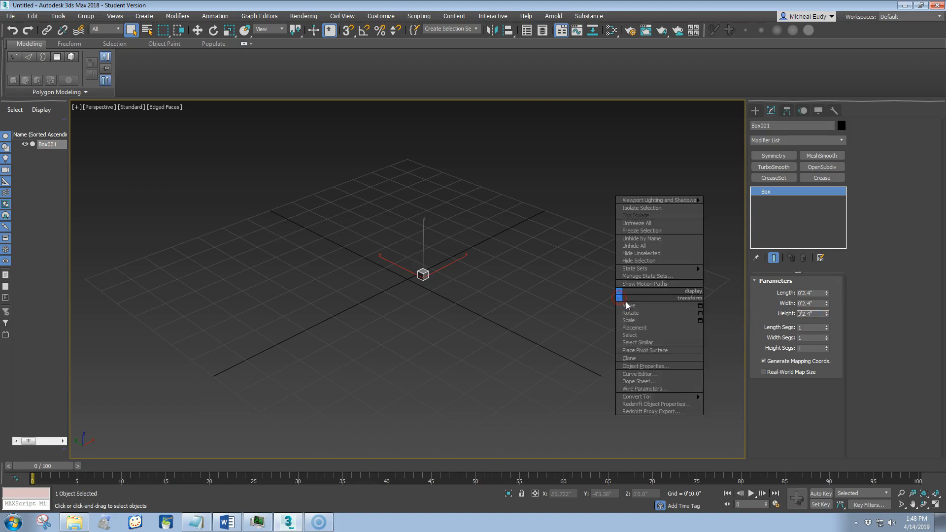
click(626, 306)
right_click(580, 494)
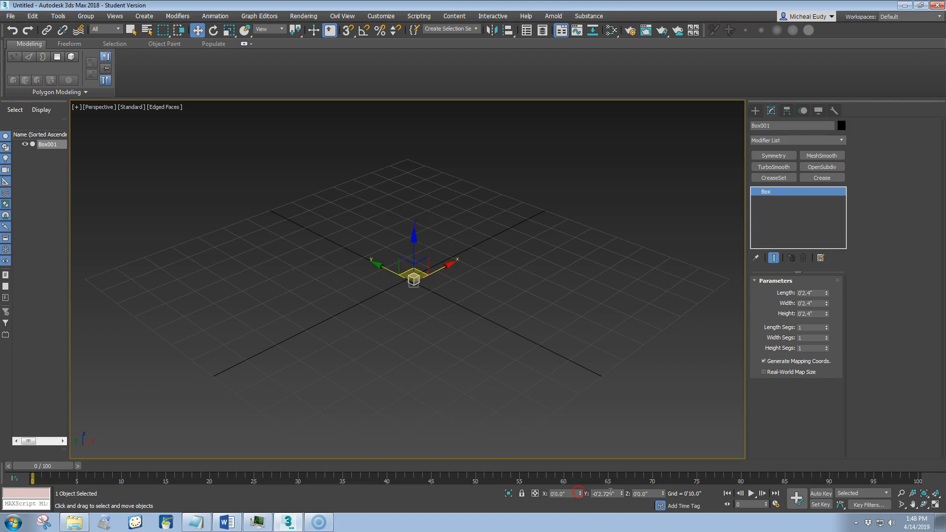
right_click(621, 493)
right_click(663, 493)
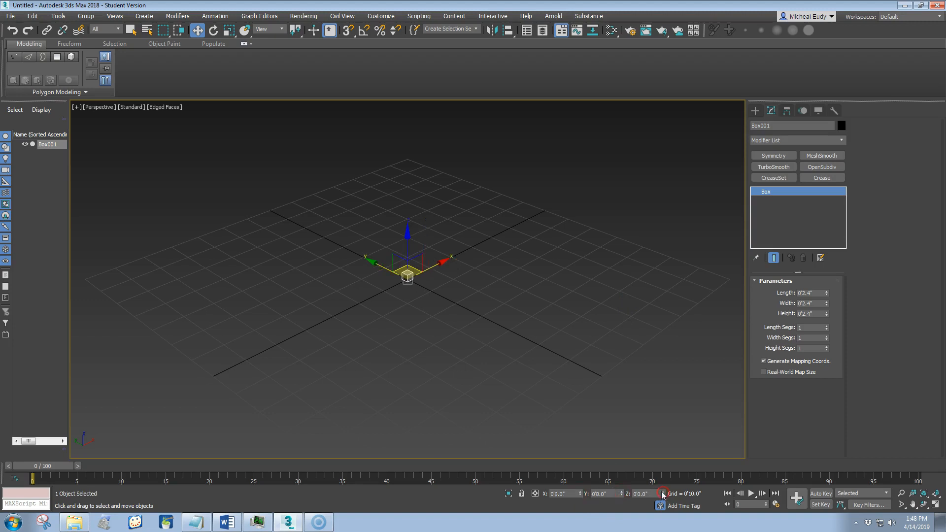
Set the cube's length, width and height segments to 10 each
key(z)
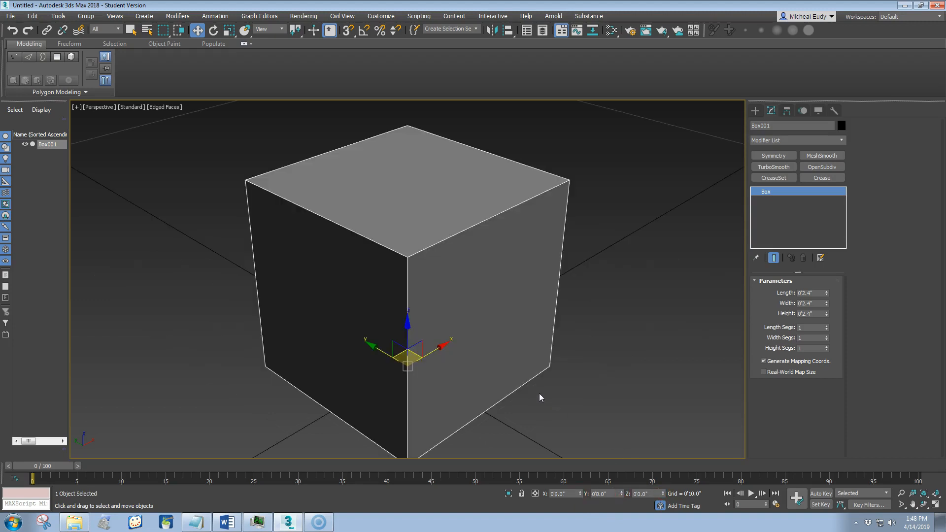
scroll(539, 392, down, 3)
middle_drag(540, 389, 526, 368)
click(805, 327)
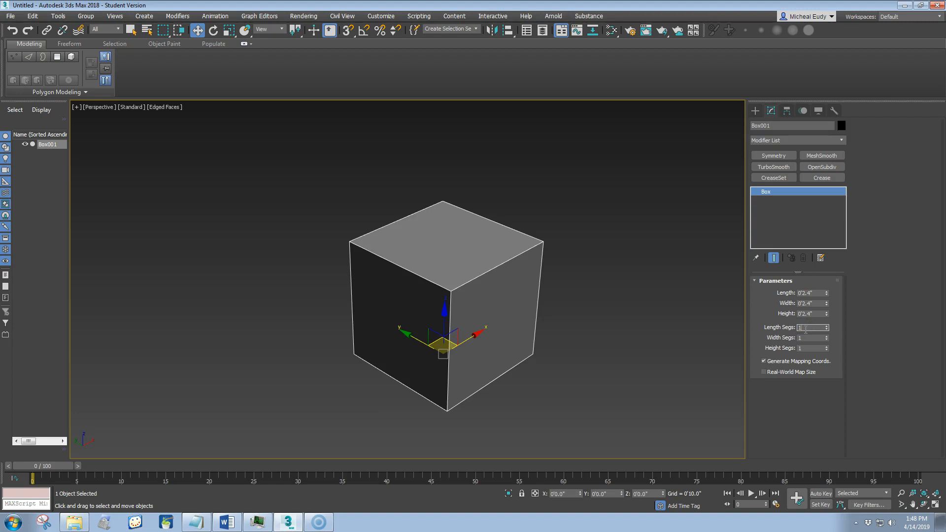
click(770, 113)
text(10)
click(806, 338)
text(10)
click(806, 347)
text(10)
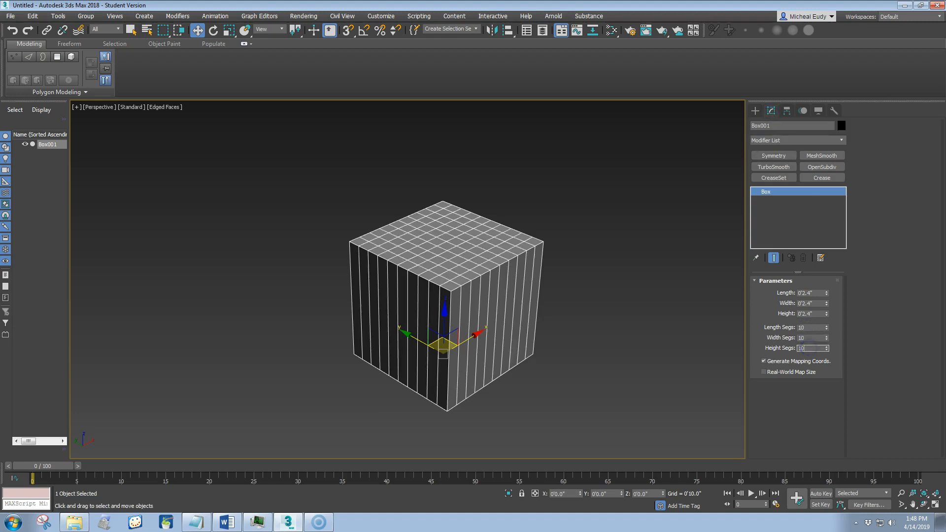
key(Return)
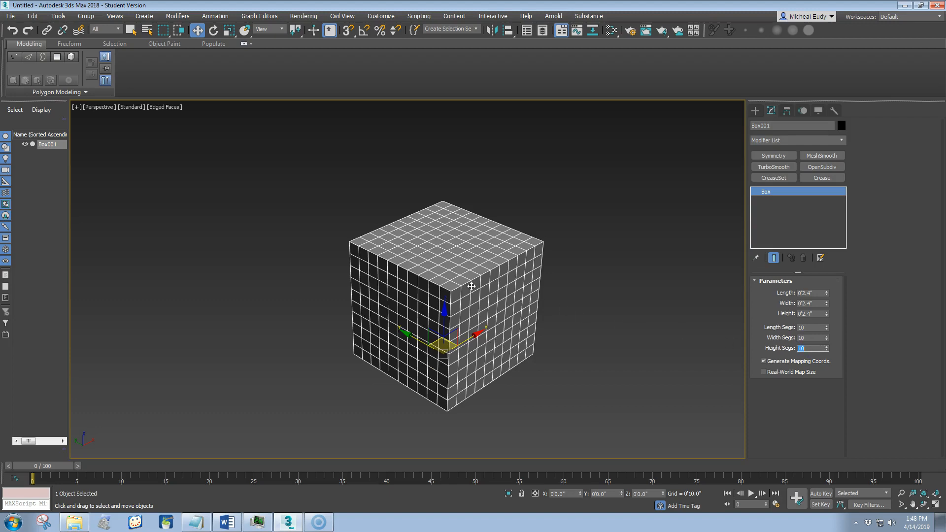
Add an Unwrap UVW modifier to the segmented cube
drag(459, 289, 433, 263)
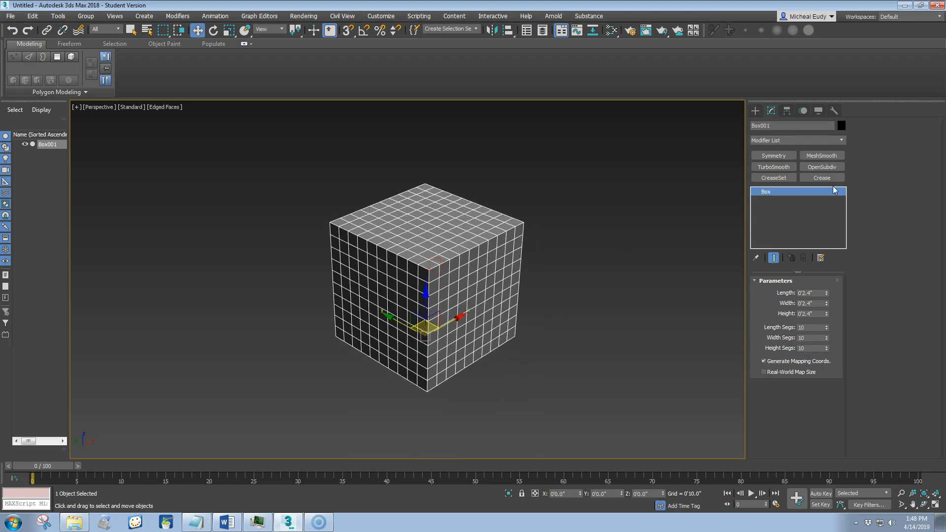
click(840, 141)
scroll(845, 174, down, 5)
drag(846, 195, 835, 384)
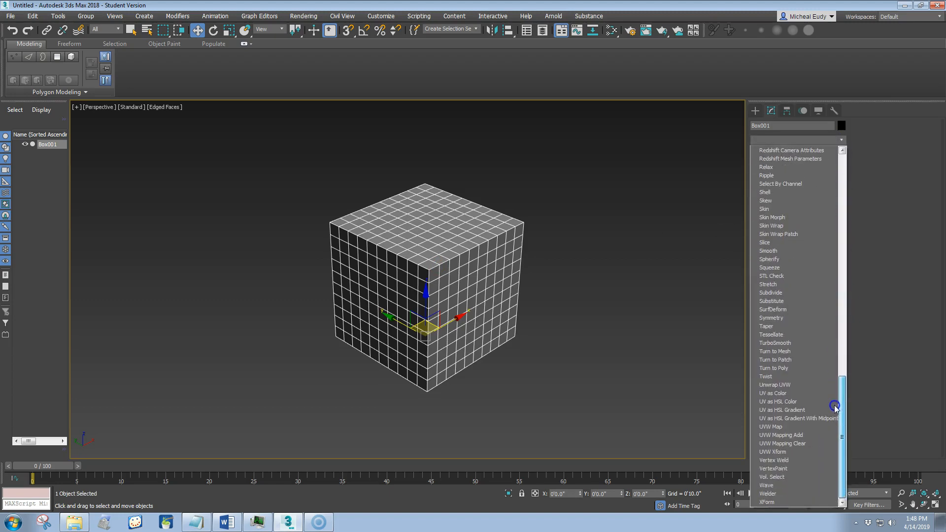
click(802, 385)
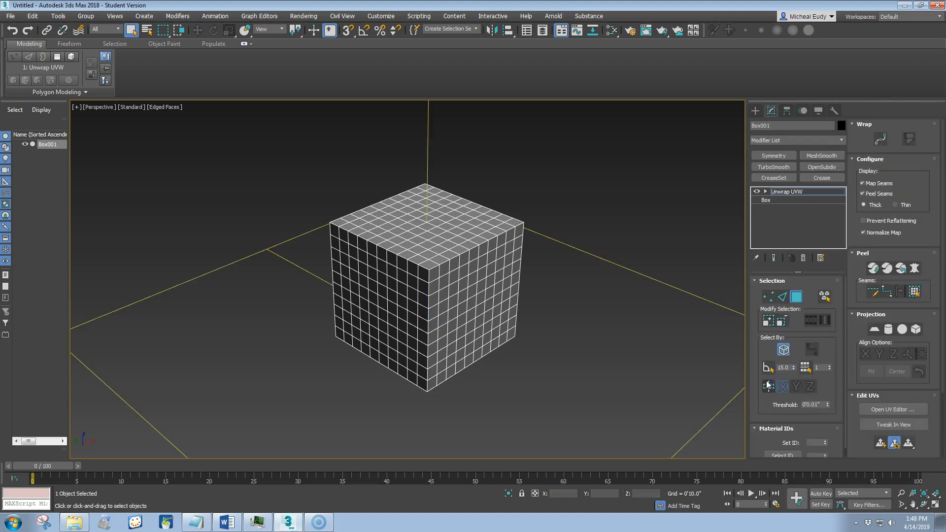
Open the UV editor in a maximized window and hide its checker background map
click(877, 410)
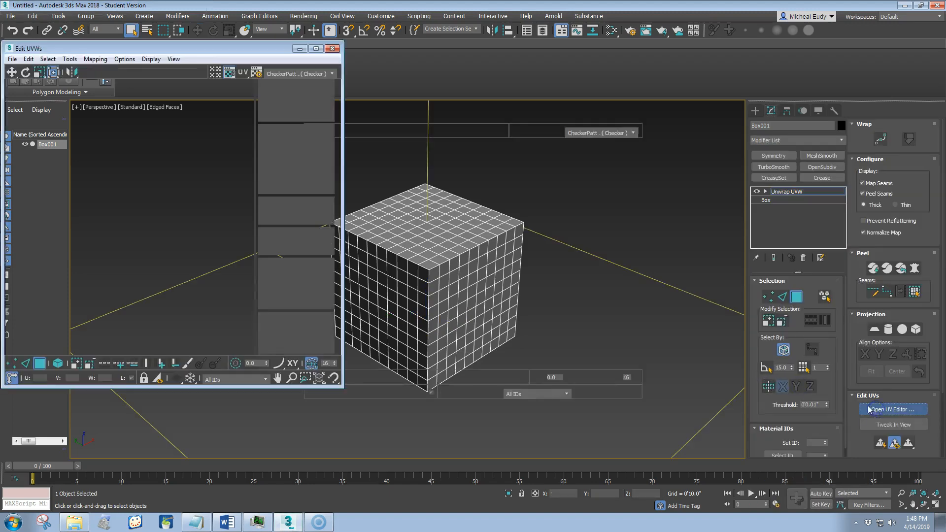
drag(235, 55, 504, 55)
click(587, 50)
middle_drag(403, 230, 453, 205)
scroll(453, 206, down, 4)
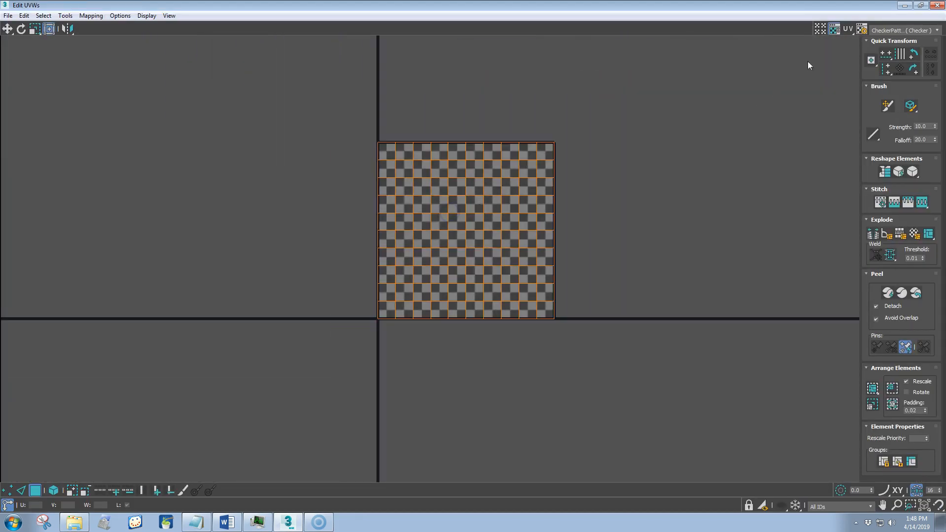
click(834, 28)
Select all UV faces and apply Unfold Mapping using Walk to closest face with Normalize Clusters on
click(39, 488)
click(38, 488)
drag(355, 112, 640, 382)
click(100, 19)
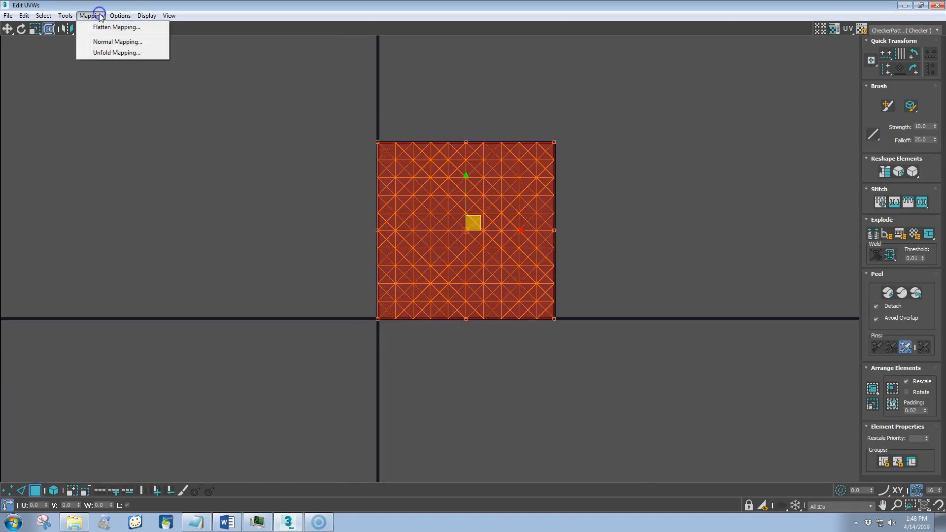
click(107, 51)
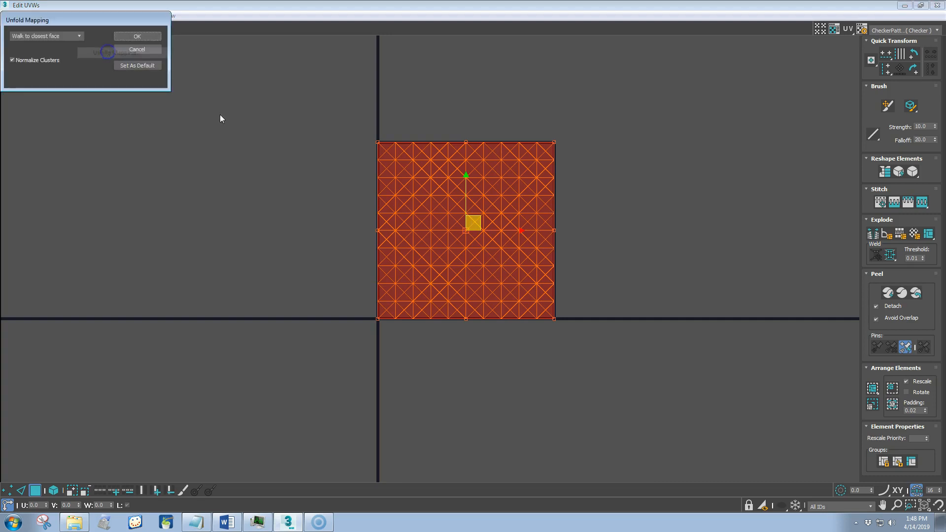
click(130, 37)
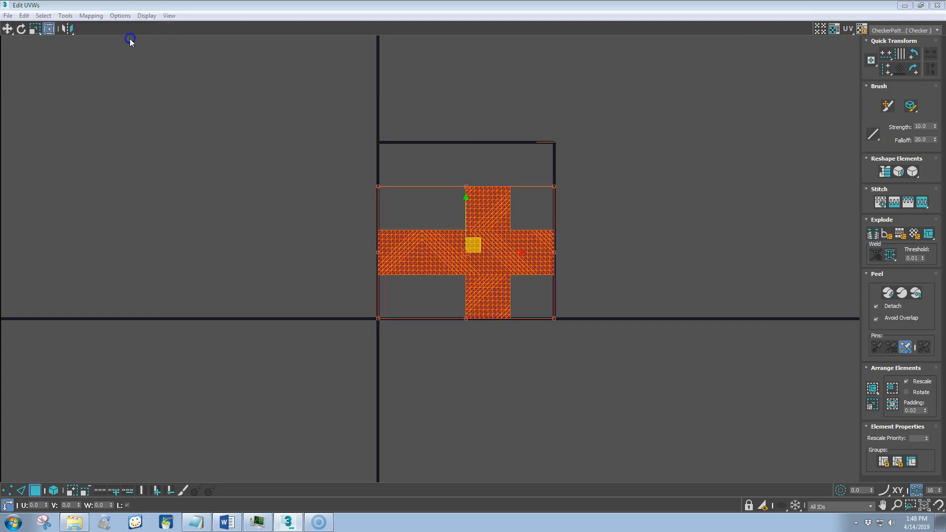
Deselect the UV faces, close the UV editor and convert the cube to an Editable Poly
click(289, 343)
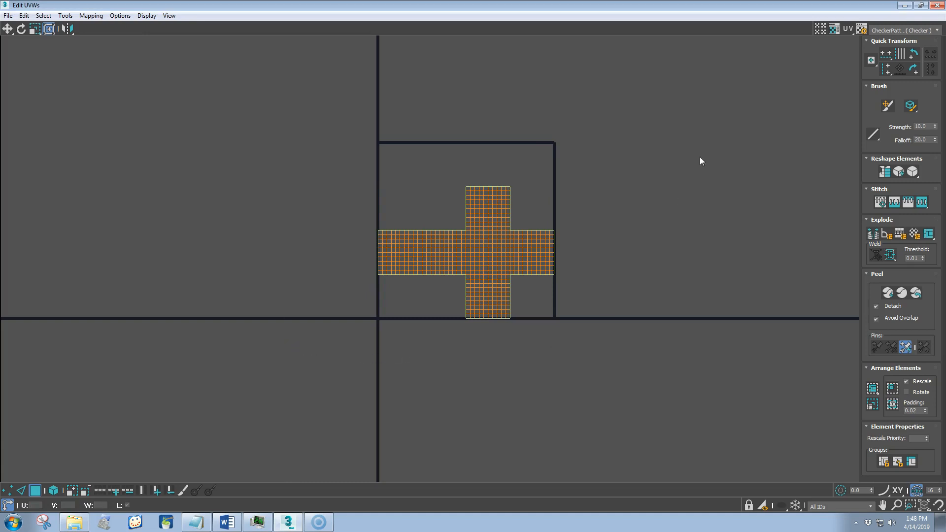
click(937, 5)
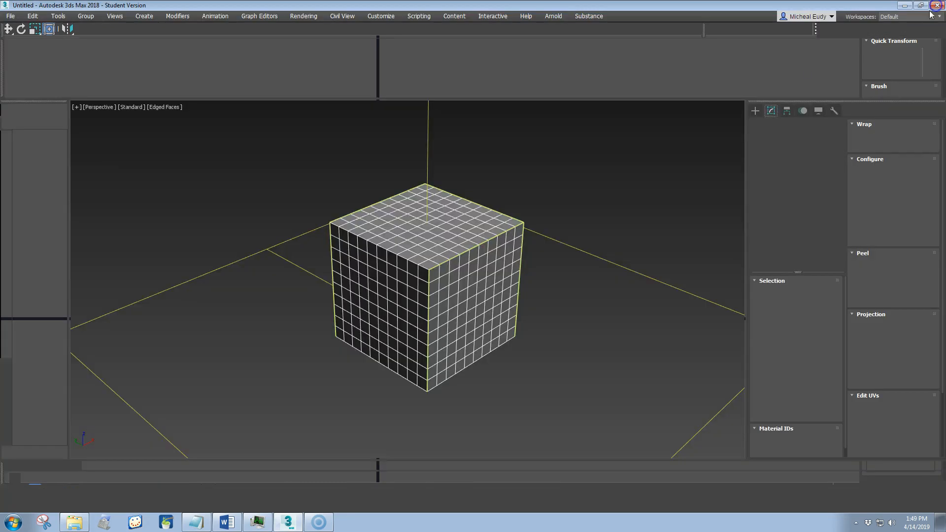
right_click(438, 251)
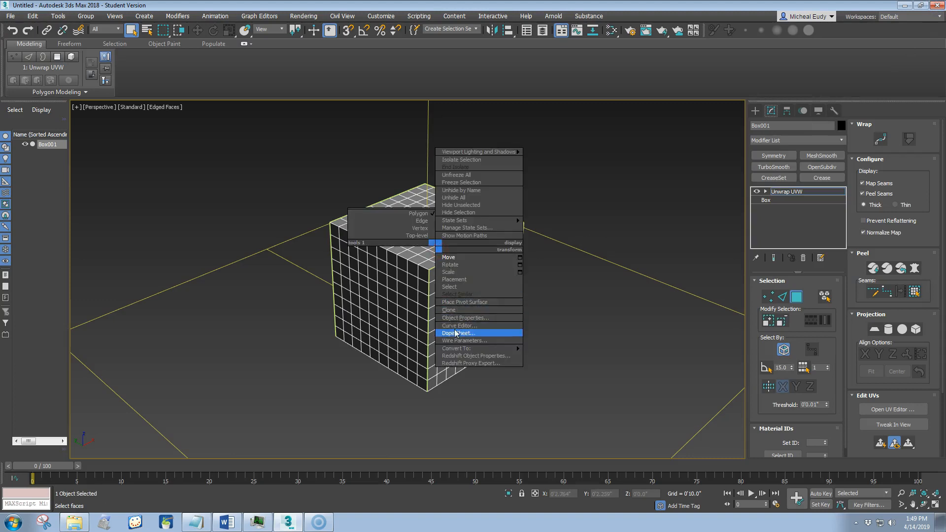
mouse_move(458, 349)
click(551, 355)
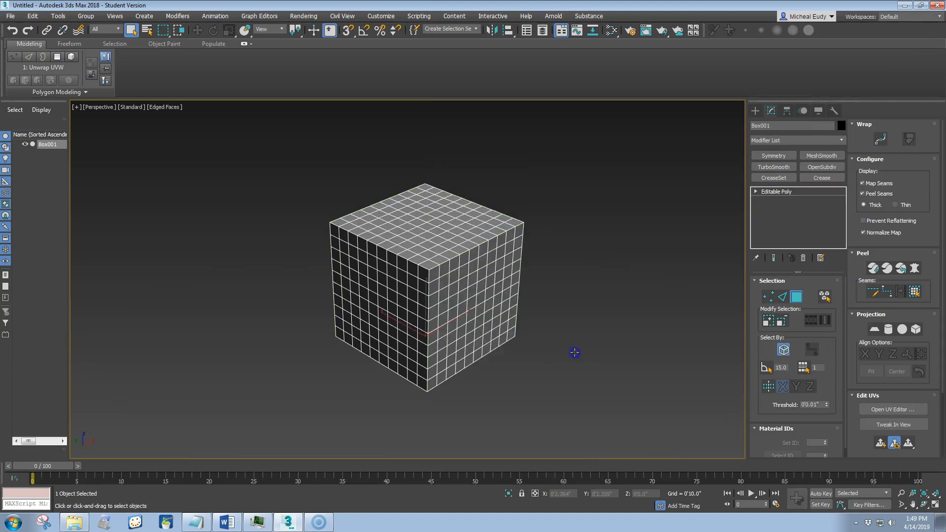
Add a Spherify modifier to the Editable Poly cube
click(841, 140)
drag(842, 184, 835, 416)
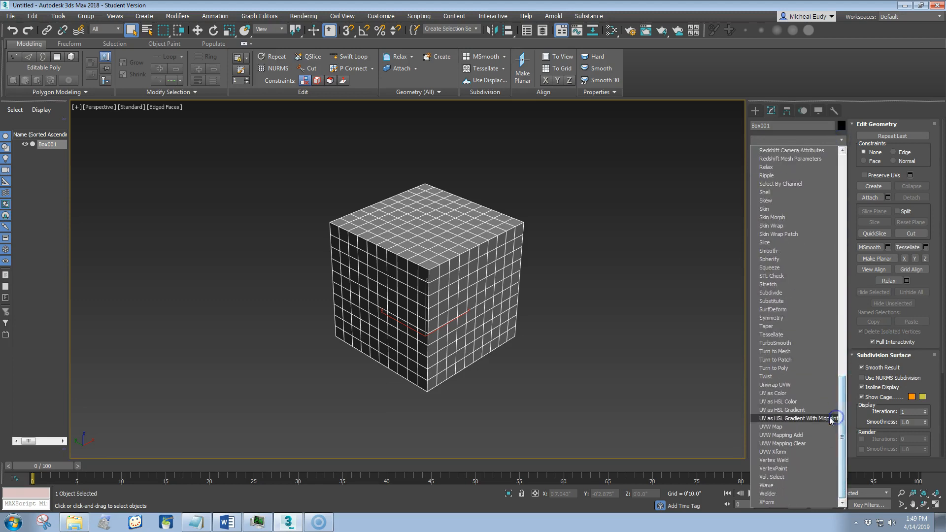
scroll(783, 329, up, 1)
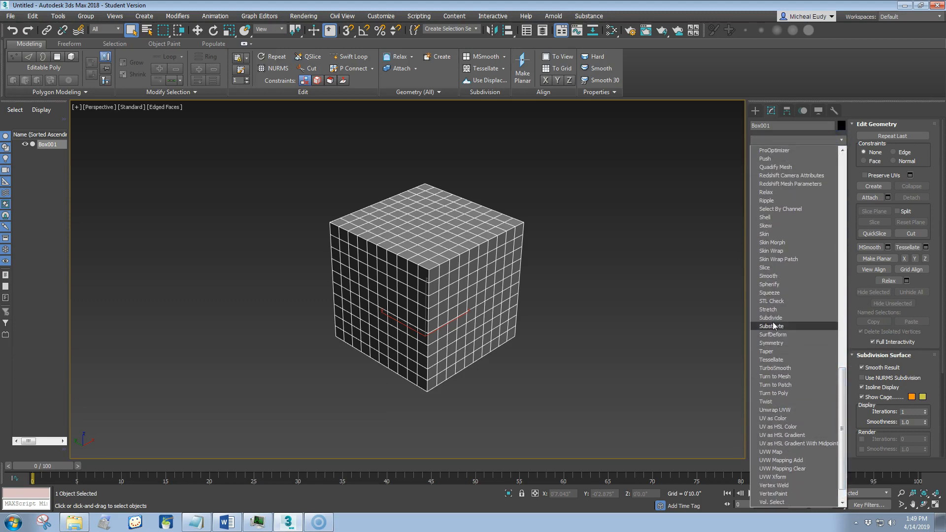
click(779, 290)
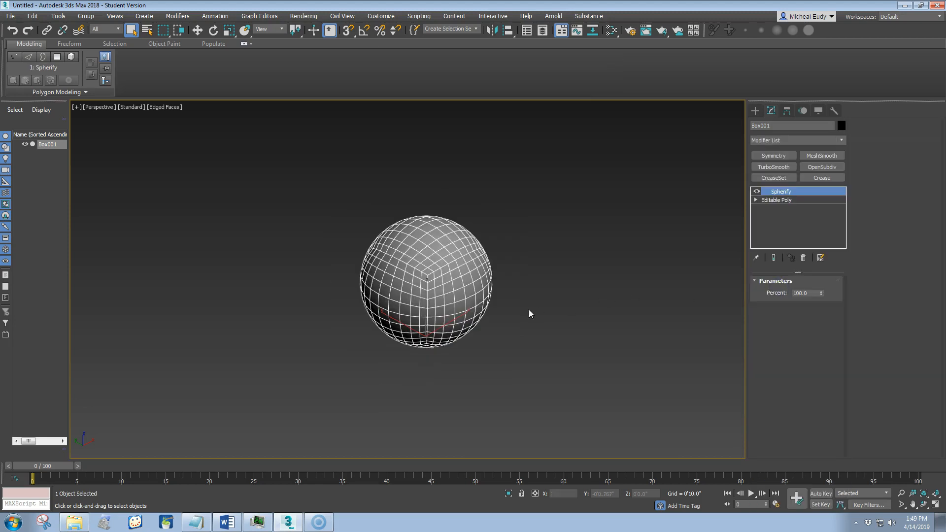
Add an Edit Poly modifier above Spherify and select all of the sphere's polygons
scroll(464, 317, up, 4)
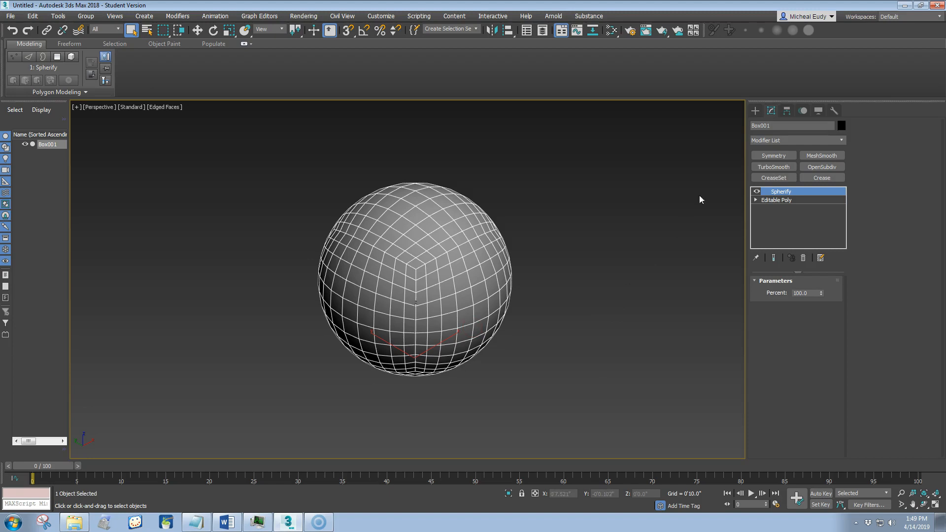
click(843, 138)
drag(843, 175, 849, 227)
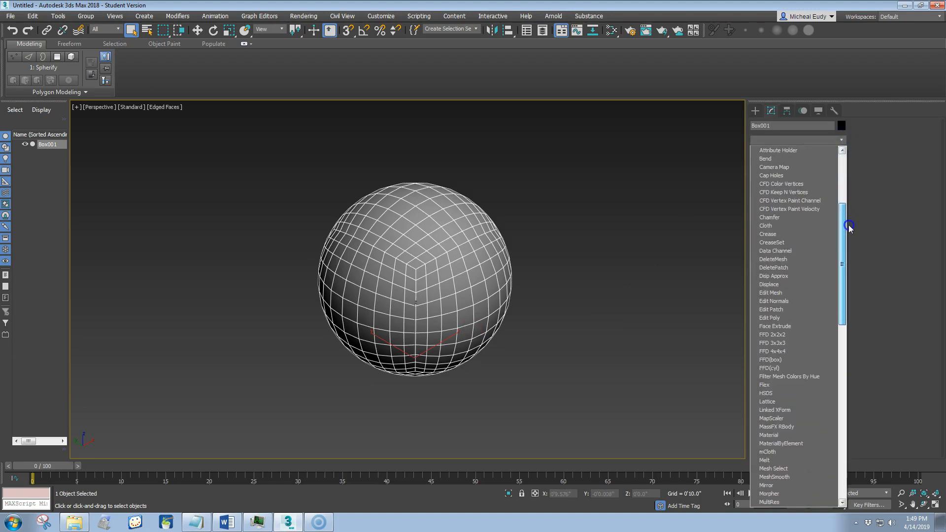
click(780, 317)
click(806, 358)
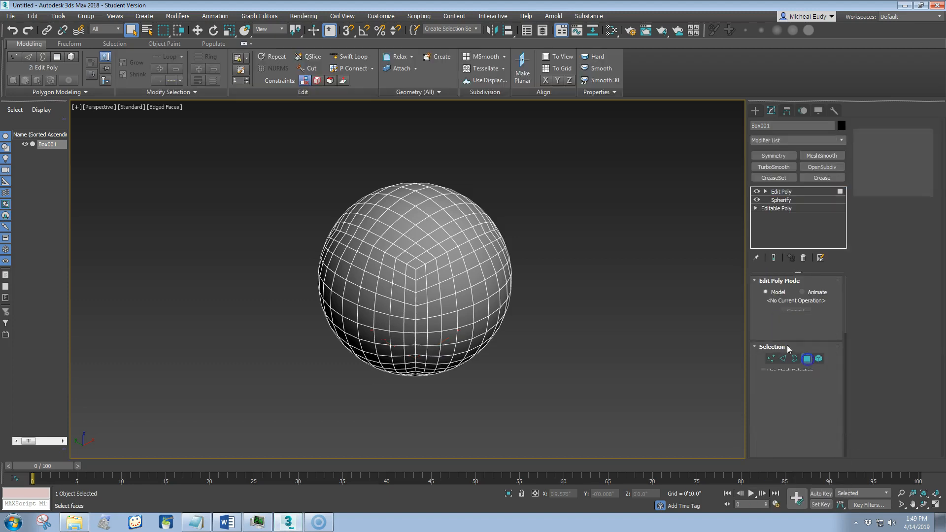
drag(319, 217, 598, 402)
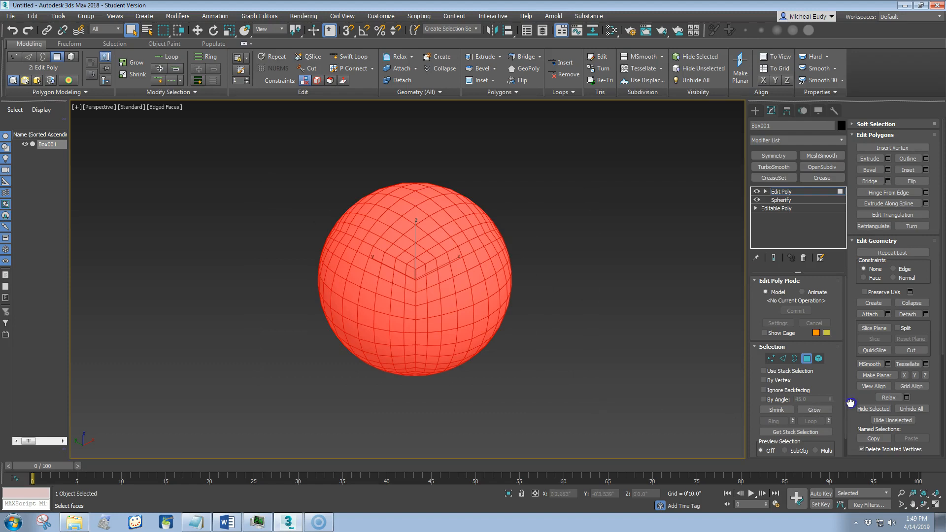
Clear all smoothing groups from the selected polygons and apply Auto Smooth to them
scroll(852, 404, down, 5)
click(911, 425)
click(880, 437)
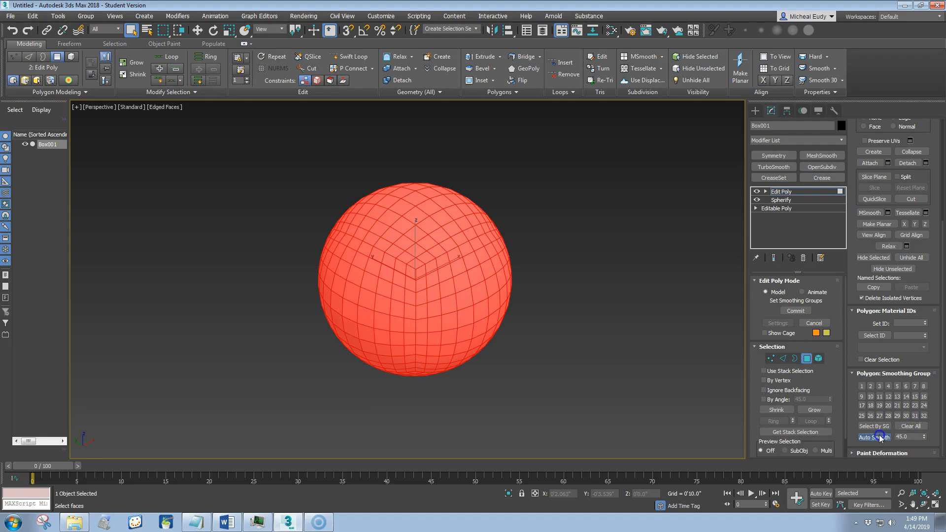
Convert the sphere to an Editable Poly and add an Unwrap UVW modifier to it
right_click(434, 250)
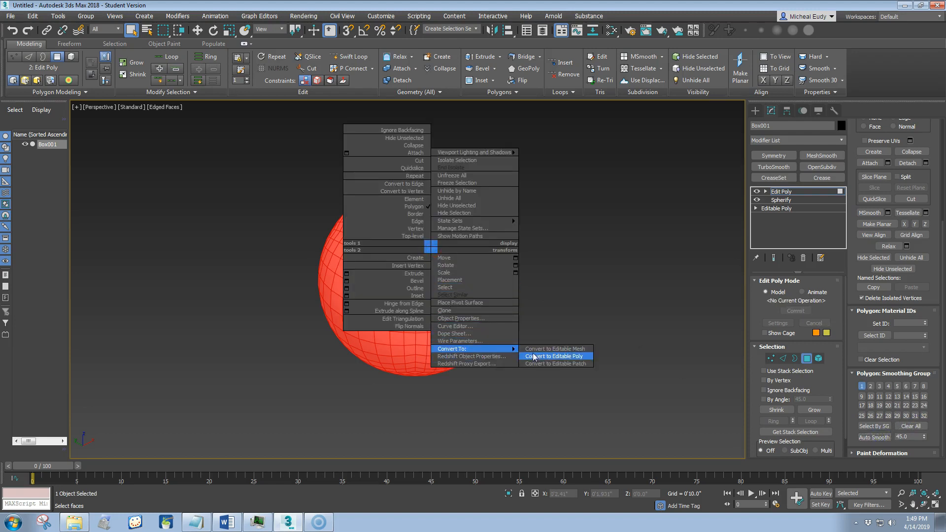
click(535, 355)
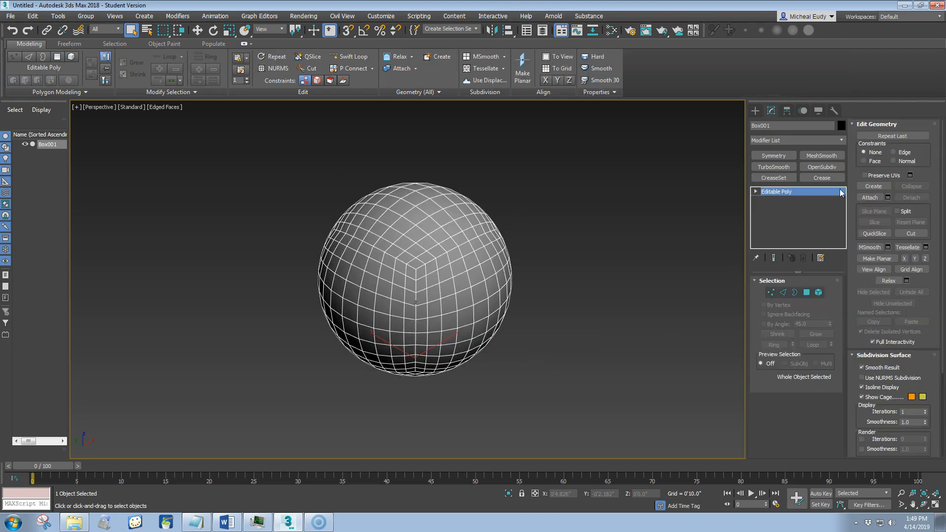
click(839, 141)
drag(844, 176, 843, 416)
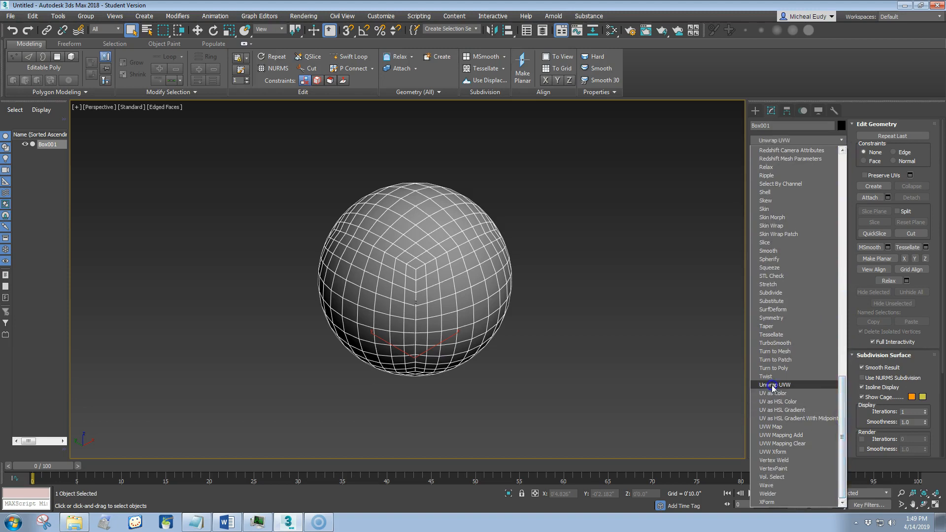
click(771, 385)
Open the UV editor and relax the cross-shaped UV layout by polygon angles
click(893, 409)
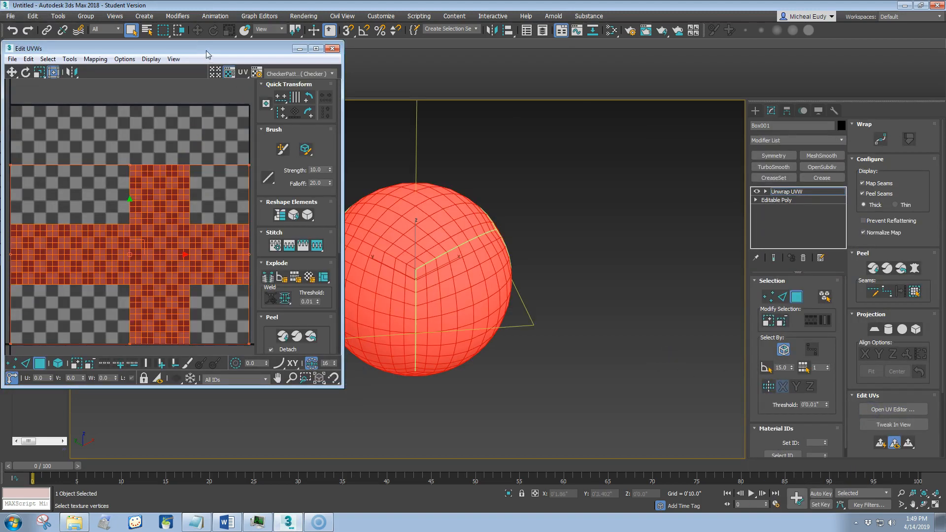
drag(206, 55, 319, 83)
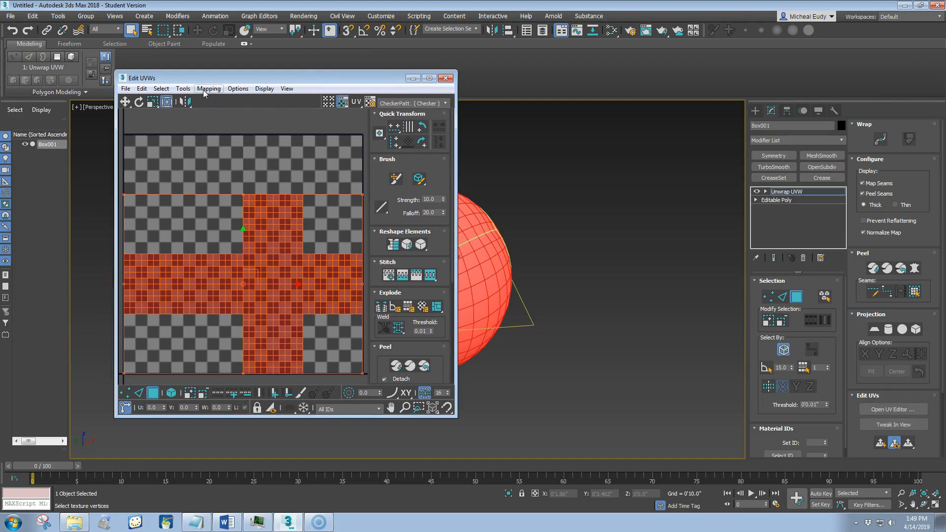
click(182, 88)
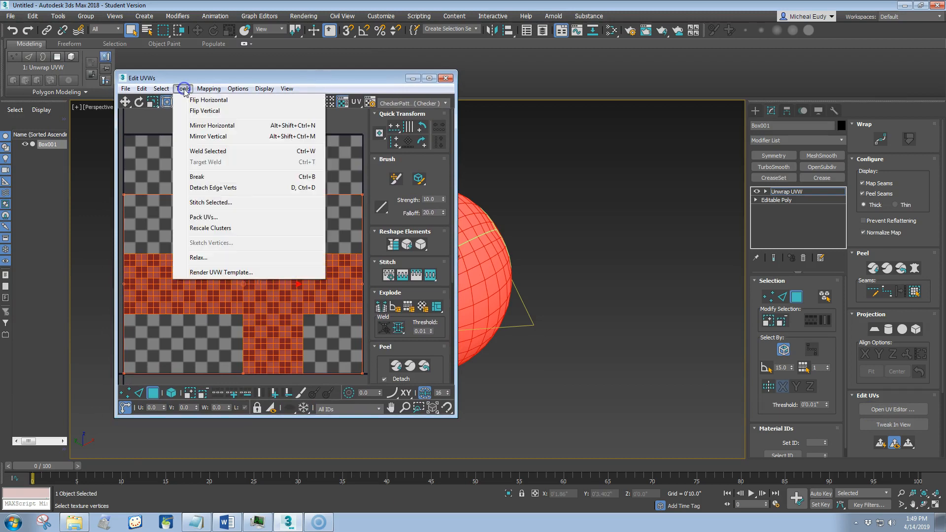
click(197, 257)
click(429, 78)
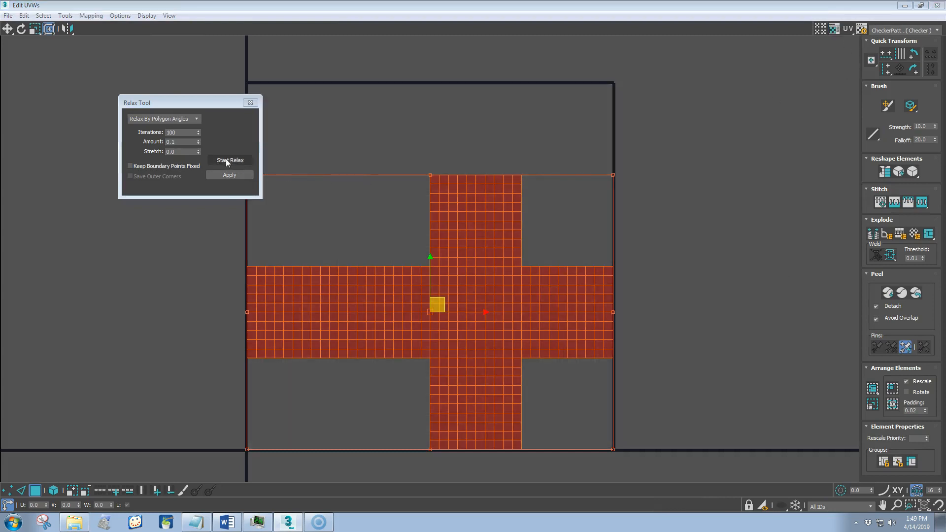
click(225, 159)
click(226, 158)
click(249, 101)
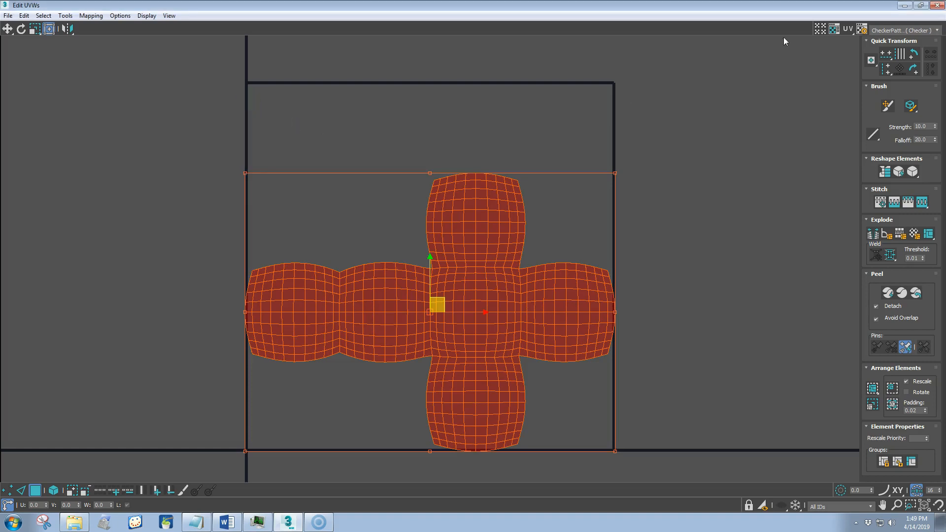
Close the UV editor and convert the unwrapped sphere to an Editable Poly
click(937, 6)
right_click(415, 245)
mouse_move(435, 348)
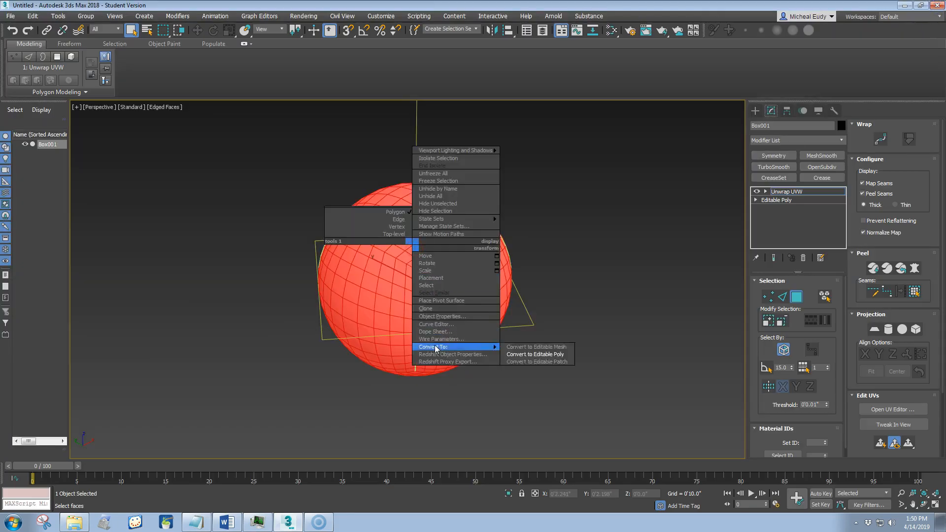
click(510, 354)
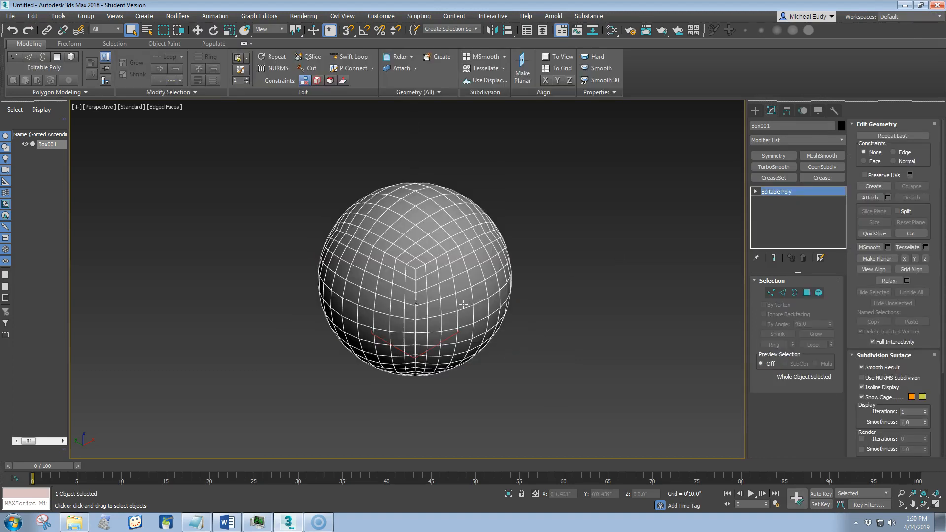
In the Front view, clone the sphere along X as three copies spaced about 3.5 inches apart
key(f)
scroll(418, 280, up, 5)
middle_drag(420, 282, 417, 277)
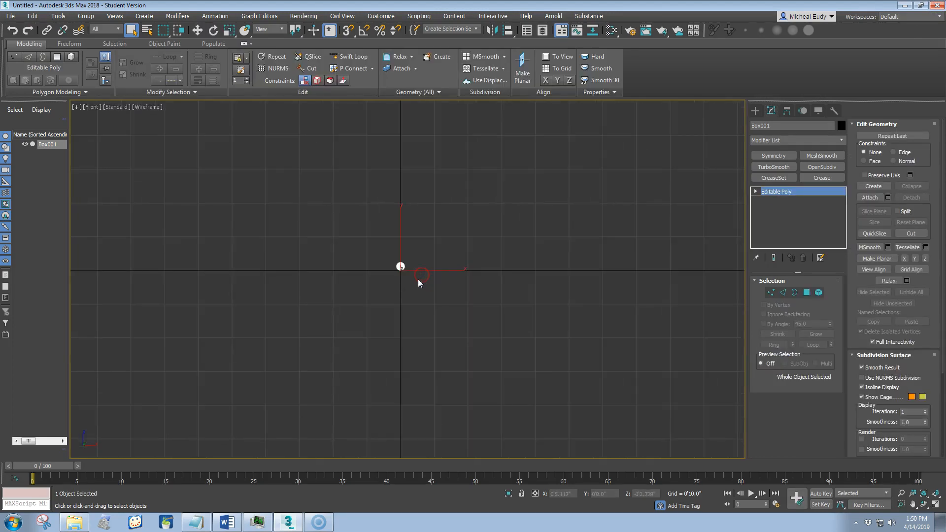
scroll(267, 218, up, 2)
middle_drag(268, 218, 153, 216)
scroll(271, 215, up, 2)
right_click(419, 318)
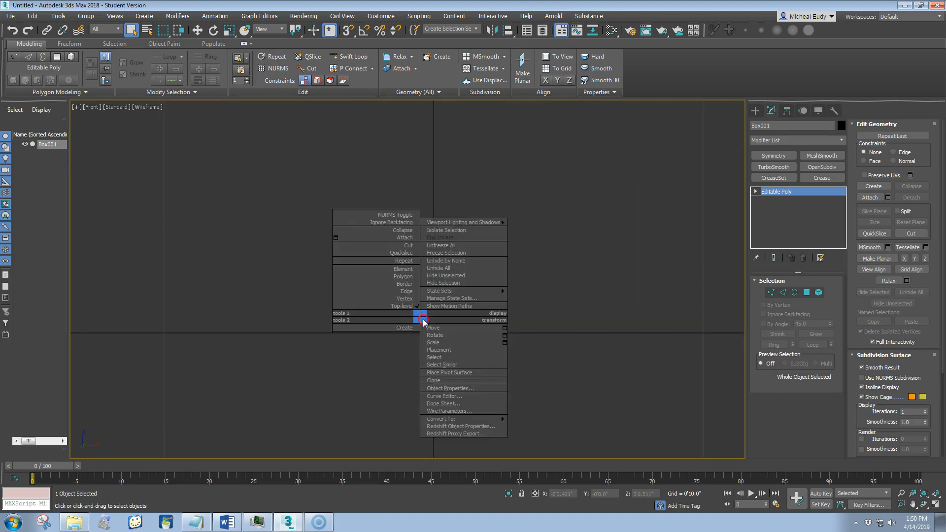
click(439, 330)
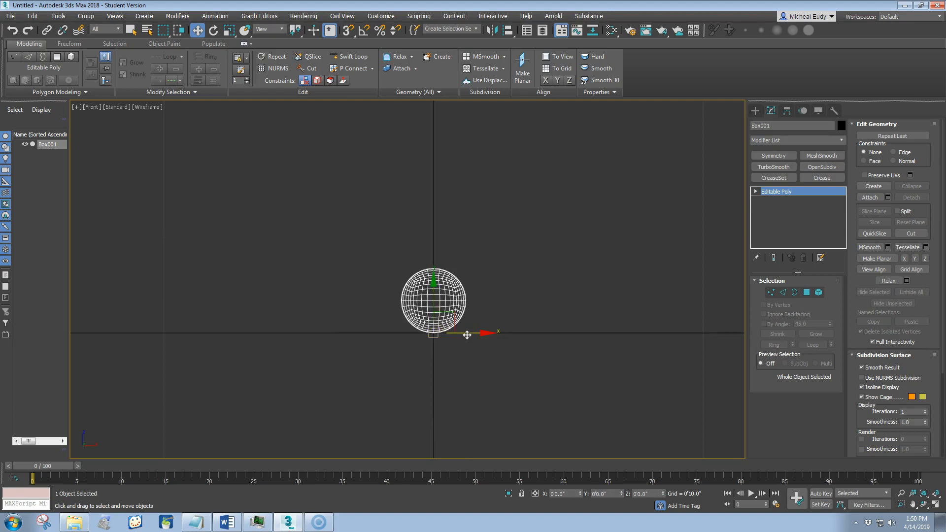
shift+drag(465, 333, 560, 332)
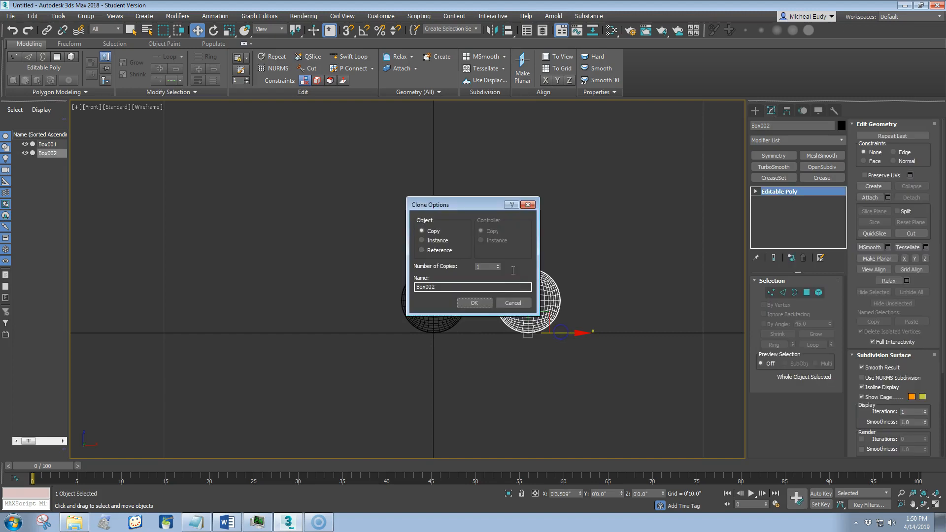
click(499, 264)
click(485, 302)
Select all four spheres and move the row about 5.3 inches along negative X to centre it on the origin
middle_drag(610, 274, 536, 296)
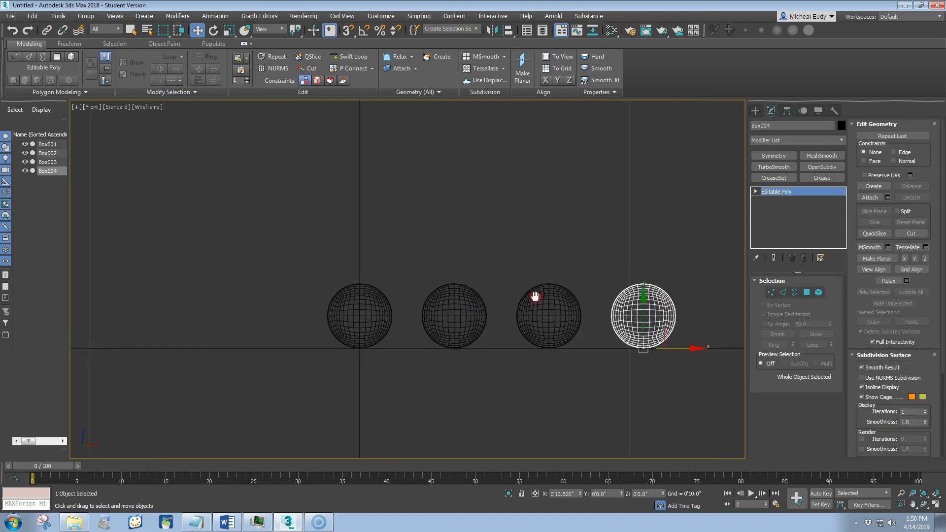
scroll(536, 295, down, 3)
drag(339, 229, 703, 382)
drag(490, 308, 436, 310)
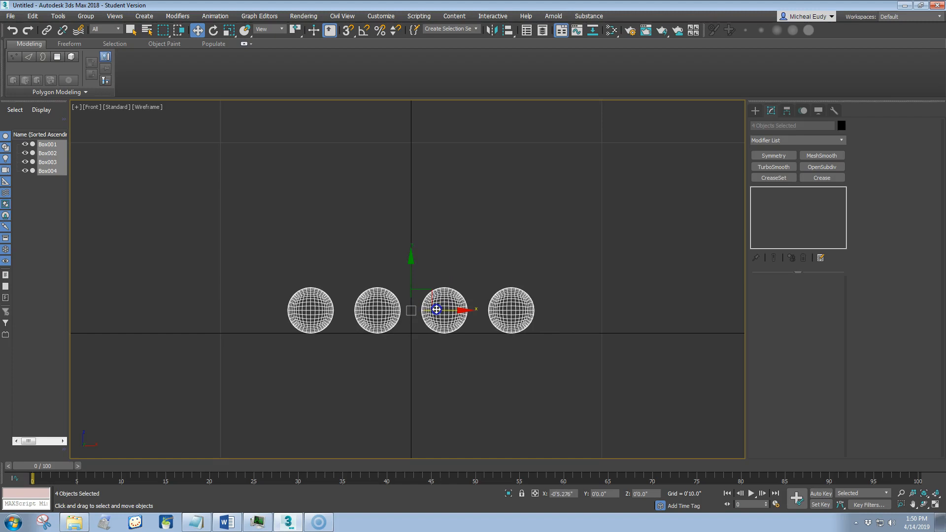
scroll(403, 344, up, 3)
middle_drag(404, 345, 429, 367)
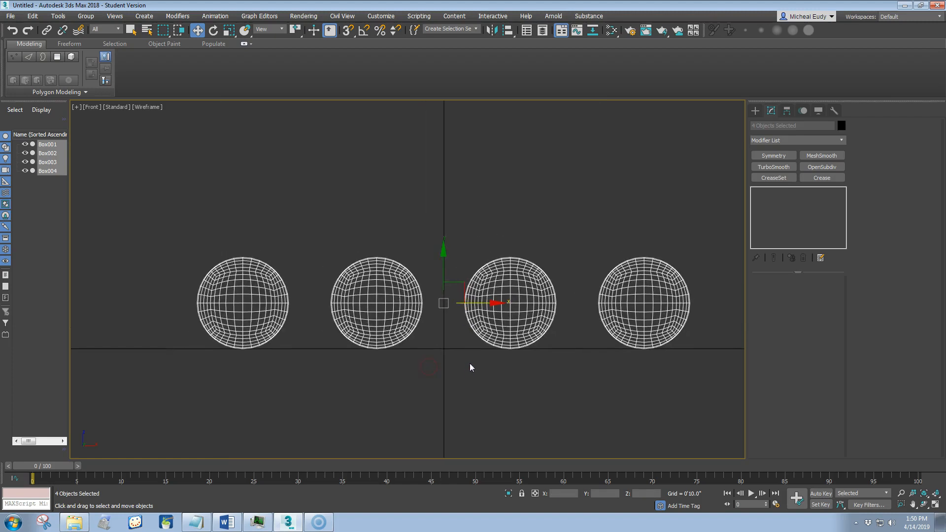
drag(487, 305, 487, 306)
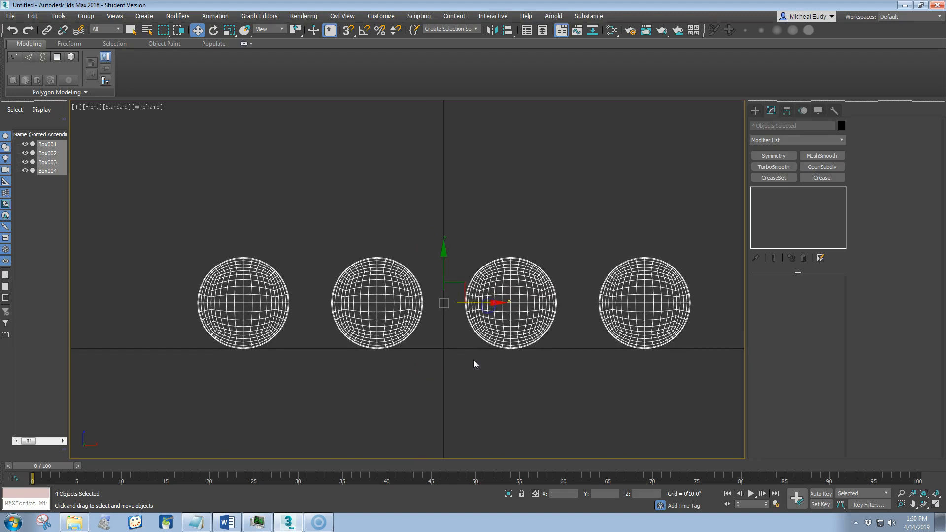
Select three neighbouring spheres and copy them as a staggered row above the row of four
click(474, 359)
drag(447, 367, 542, 443)
mouse_move(397, 292)
shift+mouse_down()
mouse_move(475, 197)
mouse_move(464, 180)
shift+mouse_up()
click(471, 305)
Copy the upper row of three spheres straight down to form a row below the row of four
mouse_move(444, 147)
shift+mouse_down()
mouse_move(431, 384)
mouse_move(439, 375)
shift+mouse_up()
shift+drag(440, 374, 439, 374)
click(472, 302)
scroll(447, 330, down, 2)
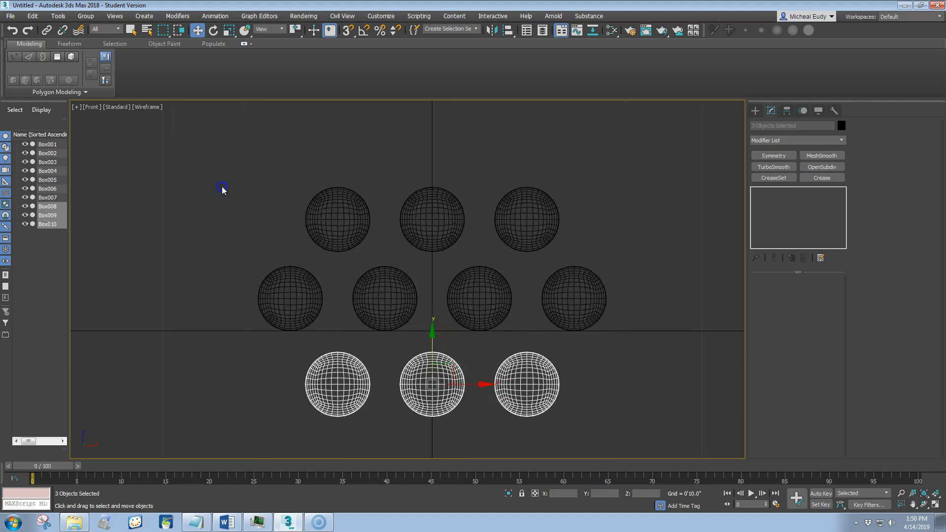
Select all ten spheres and move them down so the group is centred vertically on the origin
drag(219, 158, 644, 448)
drag(459, 280, 453, 311)
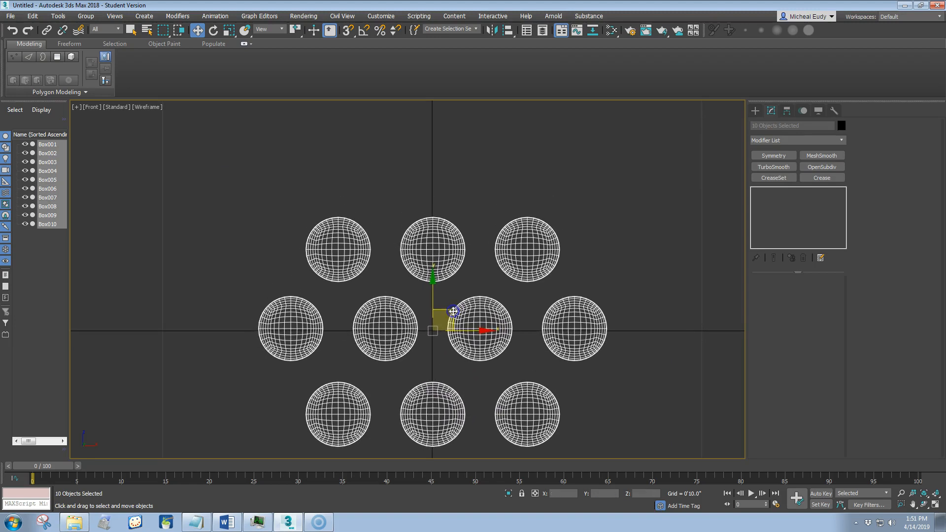
scroll(629, 387, up, 2)
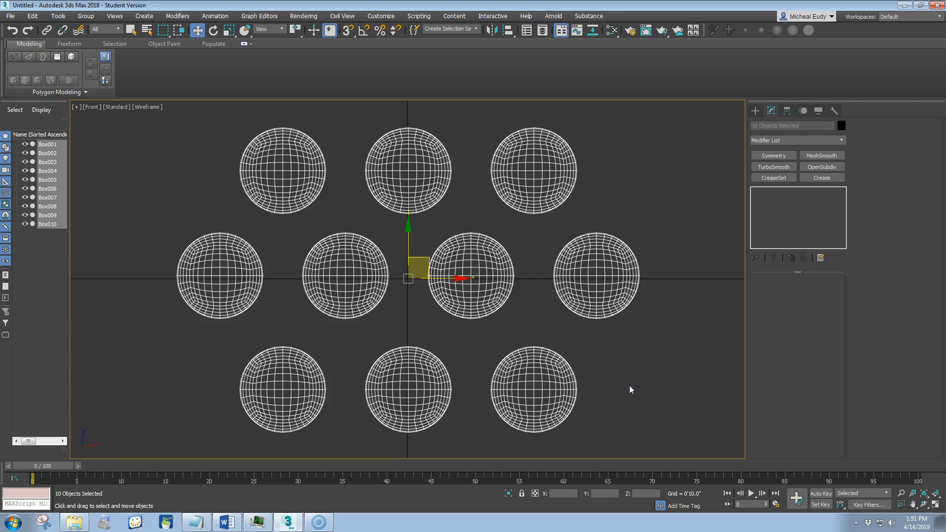
Switch to the Perspective view and apply one Unwrap UVW modifier to all ten selected spheres
key(p)
scroll(625, 382, down, 5)
middle_drag(593, 355, 504, 256)
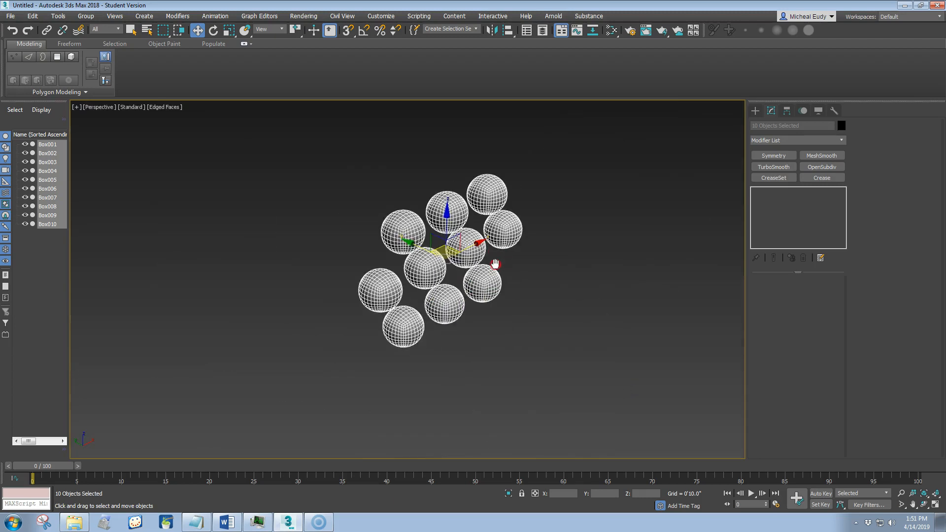
scroll(503, 268, up, 3)
mouse_move(537, 344)
alt+middle_down()
mouse_move(534, 365)
mouse_move(527, 348)
mouse_move(534, 353)
mouse_move(503, 328)
mouse_move(529, 327)
alt+middle_up()
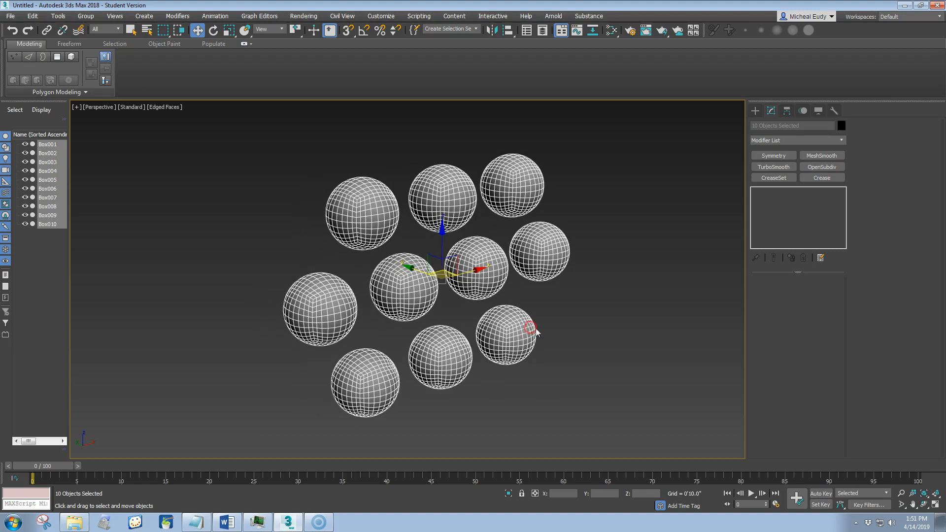
click(843, 141)
drag(844, 190, 845, 424)
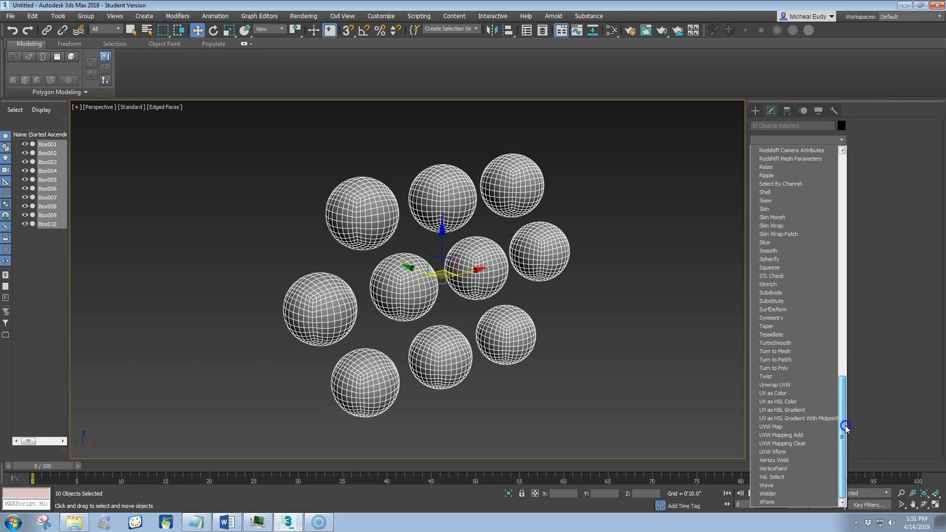
click(772, 385)
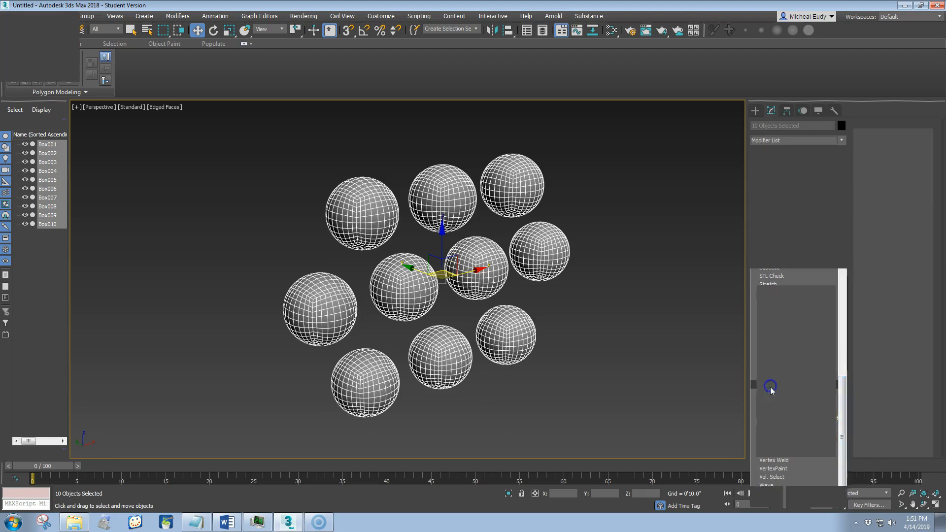
Open the UV editor for the ten spheres, maximize it and hide the checker background
click(891, 409)
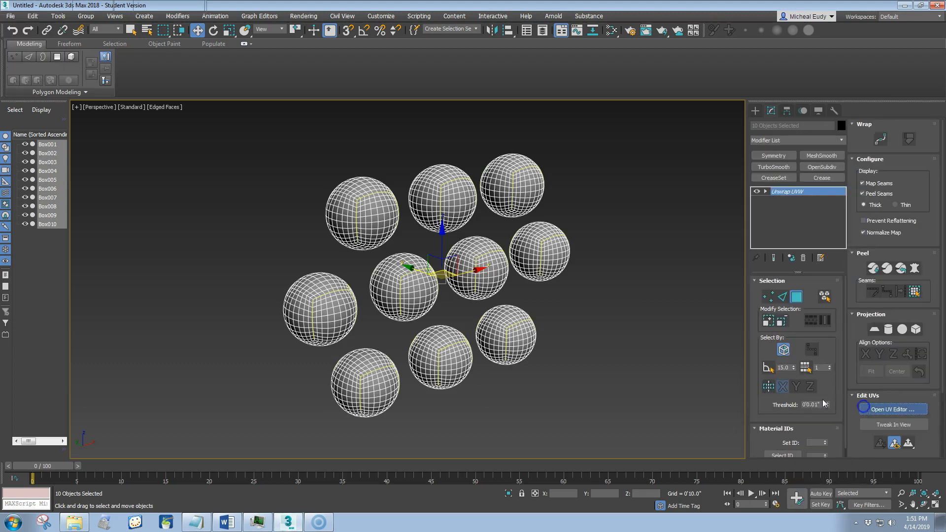
drag(227, 50, 361, 64)
click(450, 63)
scroll(386, 196, down, 3)
middle_drag(422, 183, 456, 139)
scroll(443, 143, down, 2)
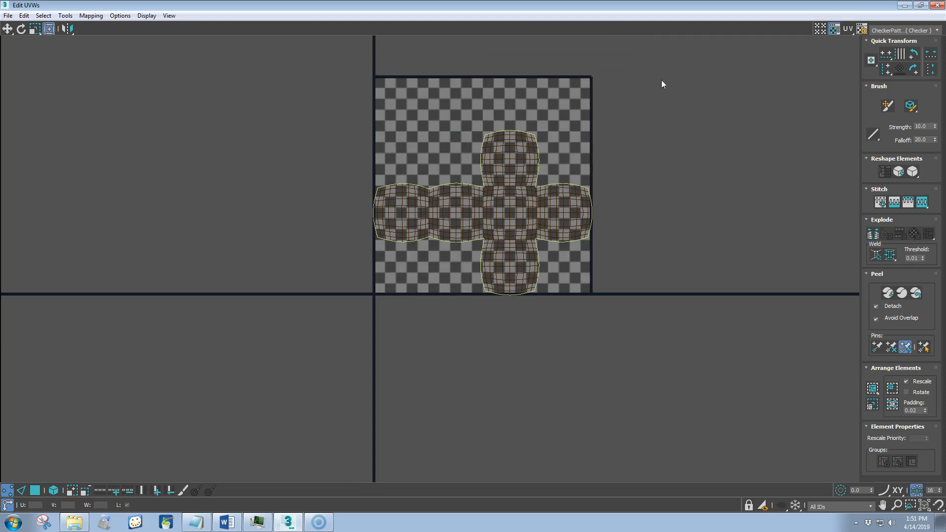
click(834, 31)
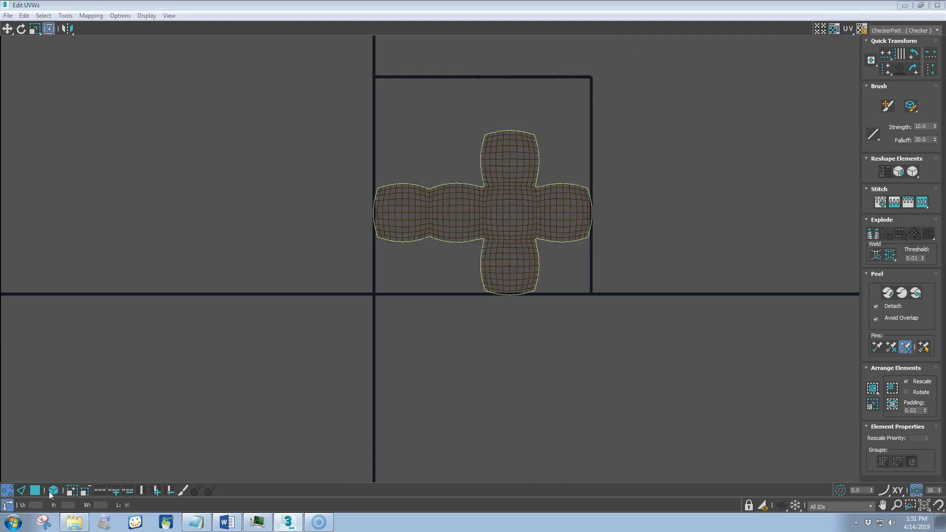
Select all the spheres' overlapping UV elements and pack them into the 0–1 tile
key(ctrl+a)
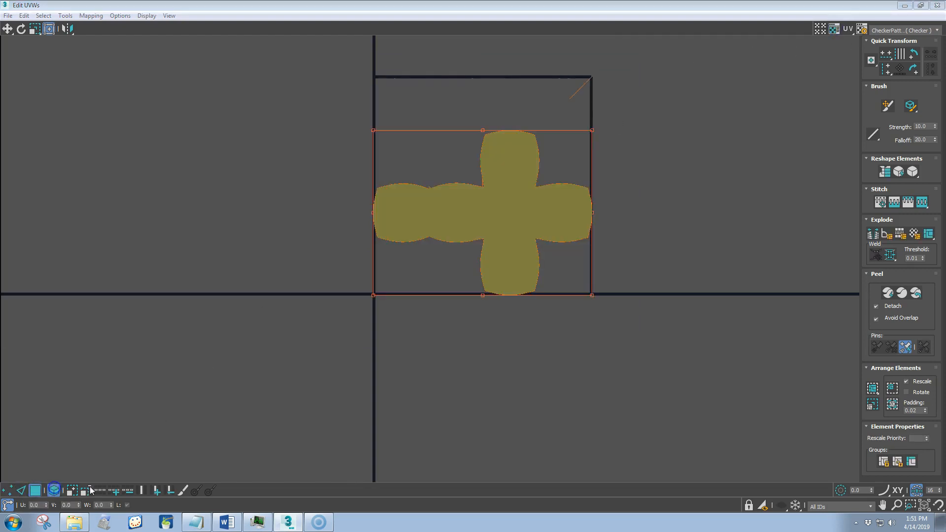
click(53, 490)
drag(307, 90, 721, 395)
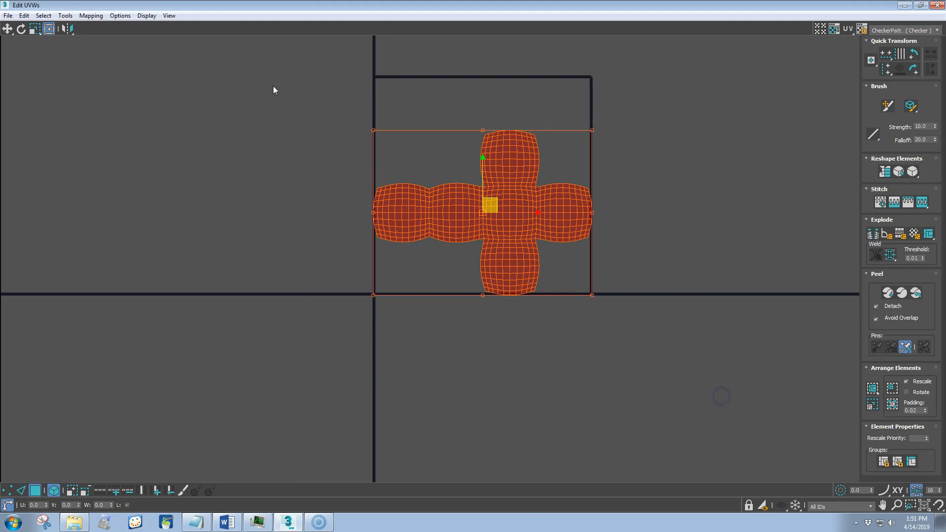
click(873, 389)
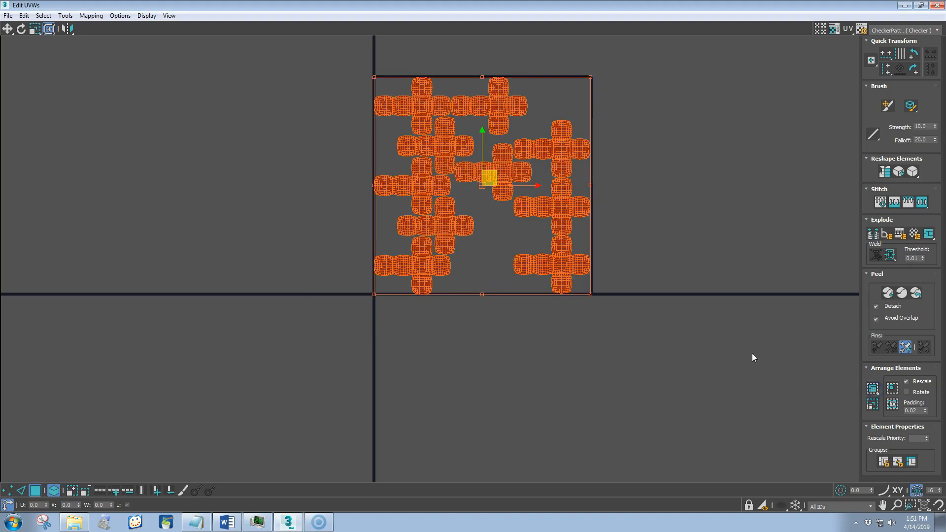
Restore the UV editor to a smaller window and move all packed UV elements outside the 0–1 tile, to its left
click(919, 6)
drag(394, 64, 189, 75)
middle_drag(310, 270, 429, 254)
drag(185, 81, 313, 82)
scroll(241, 295, down, 5)
drag(268, 249, 147, 249)
Select one sphere's cross-shaped UV element and move it into the upper-left corner of the 0–1 tile
click(210, 173)
click(147, 259)
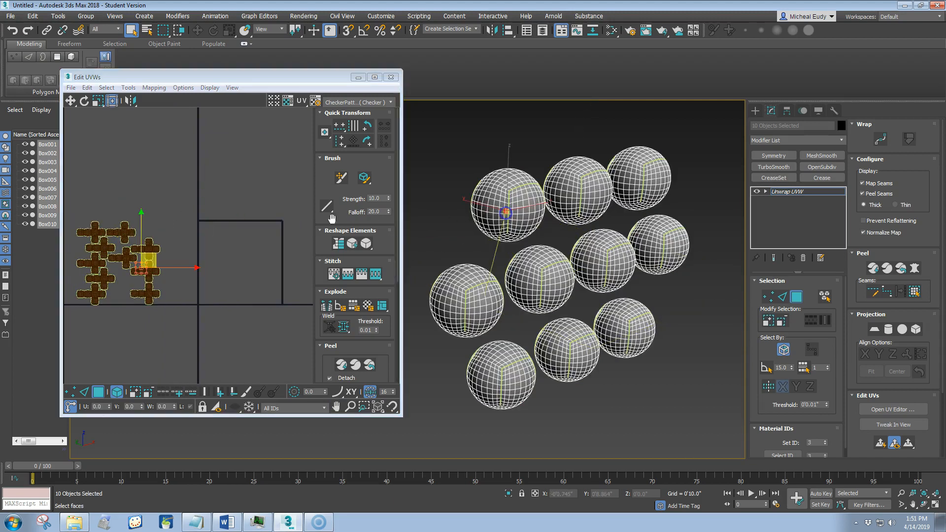
double_click(140, 270)
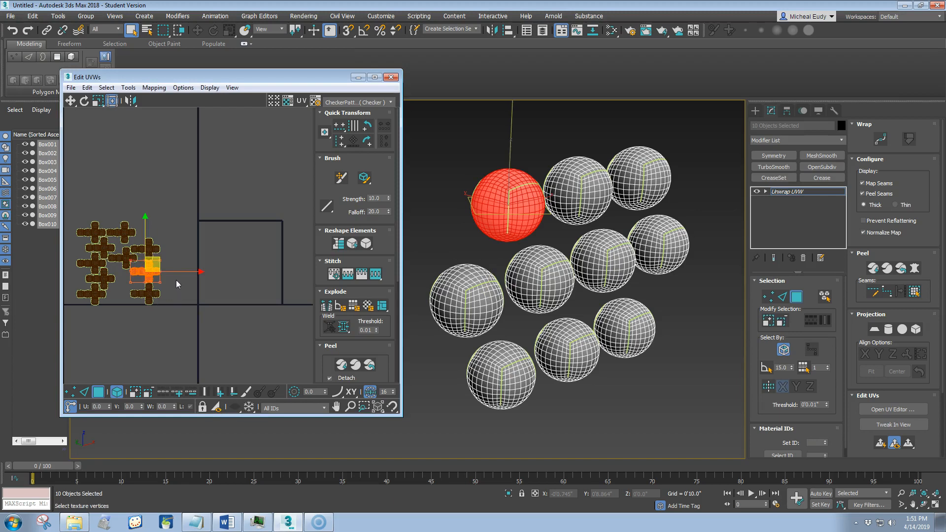
click(70, 101)
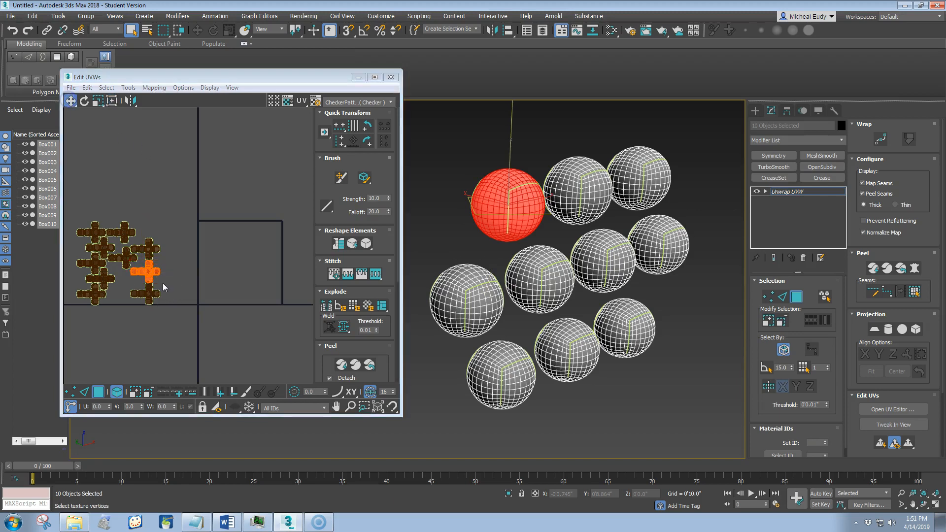
drag(149, 272, 217, 234)
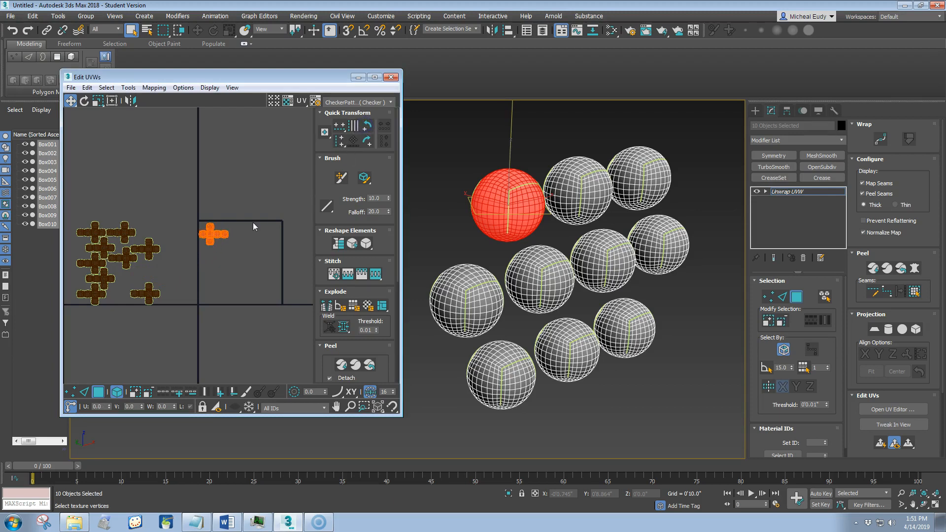
Select the back row's second and third spheres in turn and move their UV elements into the tile's upper row
click(568, 191)
drag(149, 293, 233, 244)
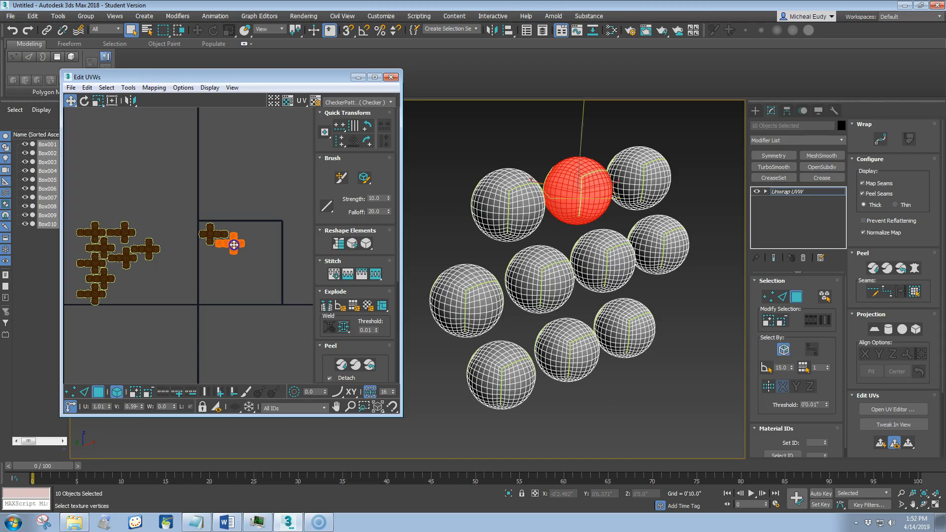
click(246, 277)
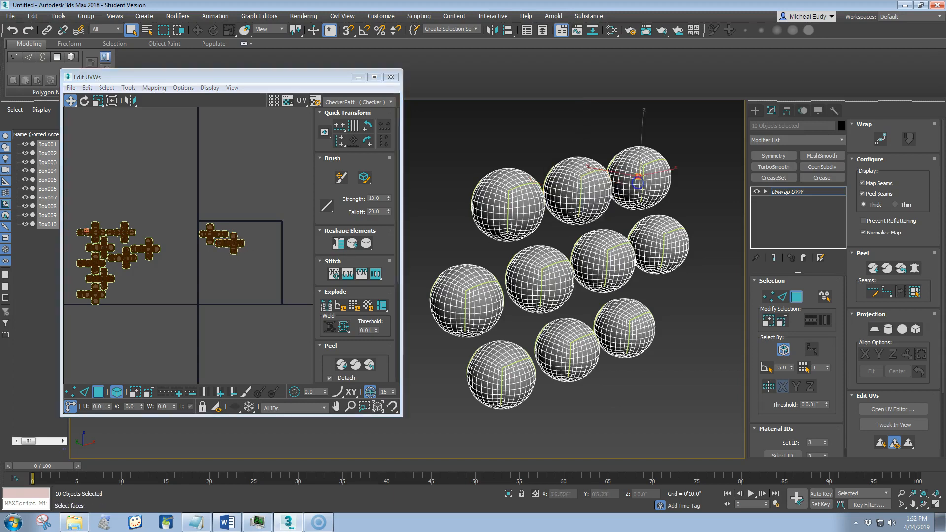
drag(97, 230, 257, 231)
Move the middle row's leftmost sphere's UV element below the tile's first cross, rotated so its long arm points right
click(477, 304)
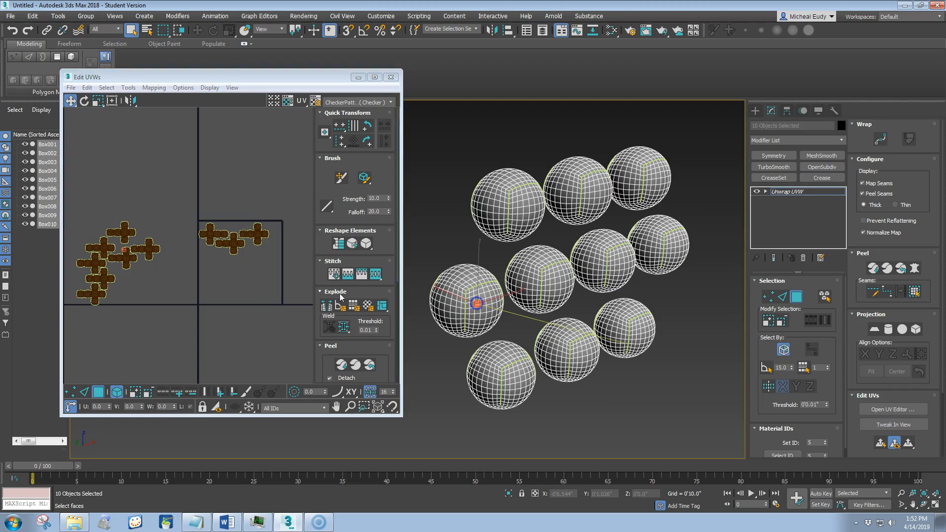
drag(135, 259, 216, 262)
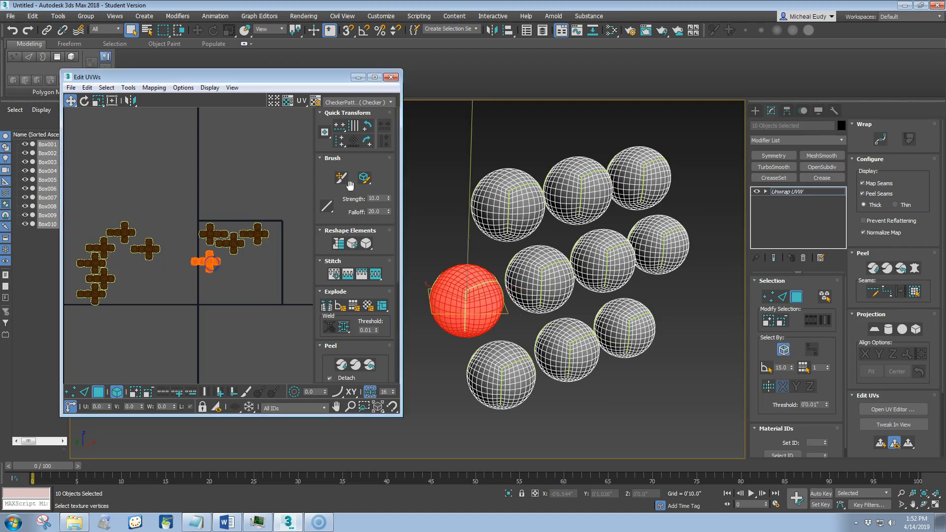
click(367, 127)
drag(202, 260, 210, 258)
Move the UV elements of the middle row's second and third spheres into the tile's middle row, beside the first cross
click(548, 283)
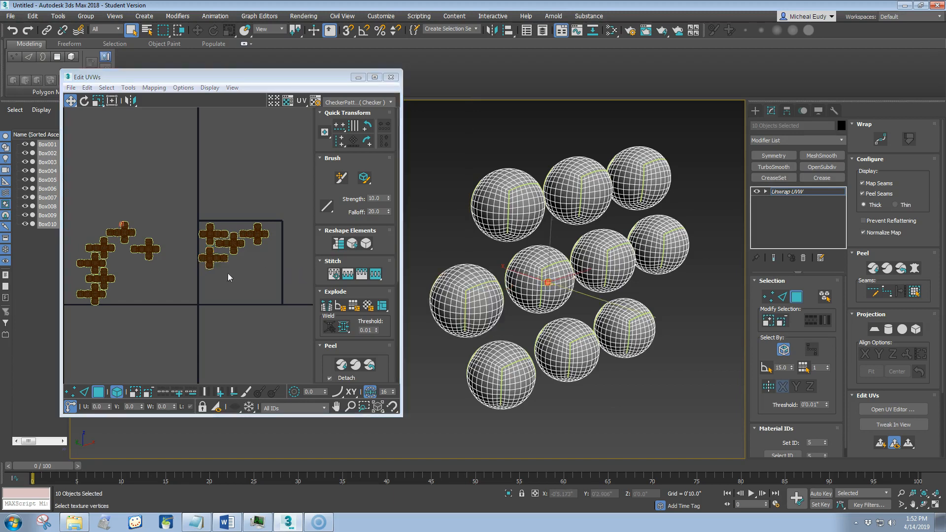
click(122, 229)
drag(126, 232, 233, 268)
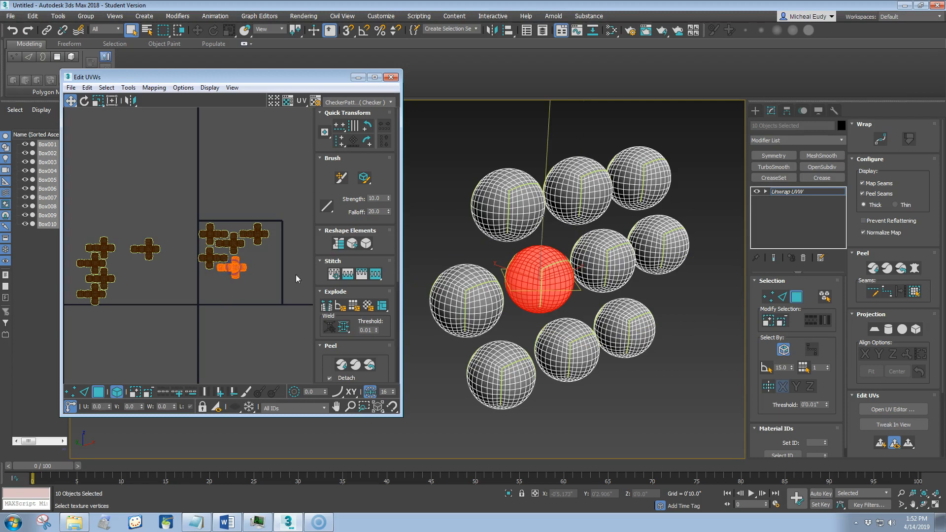
click(595, 263)
drag(96, 246, 260, 257)
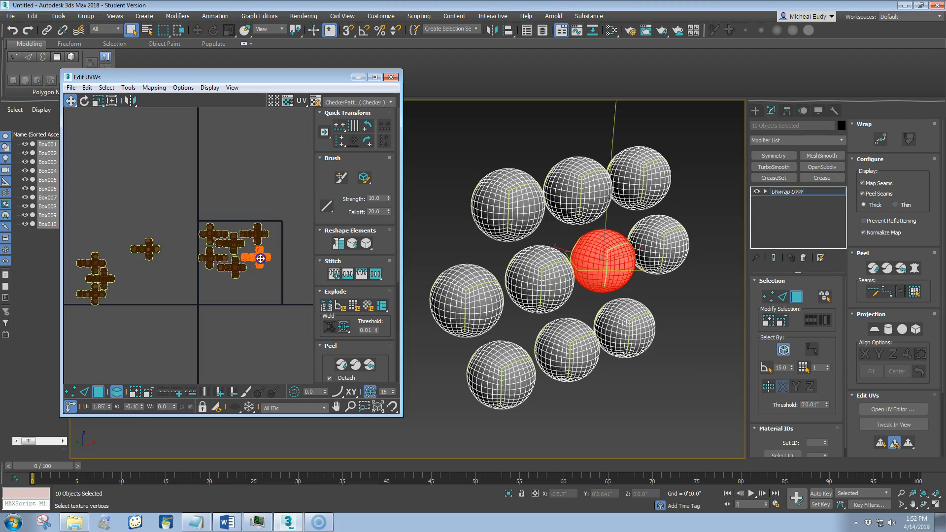
Move the front row's leftmost sphere's UV element into the tile's lower-left corner, rotated so its long arm points right
click(509, 377)
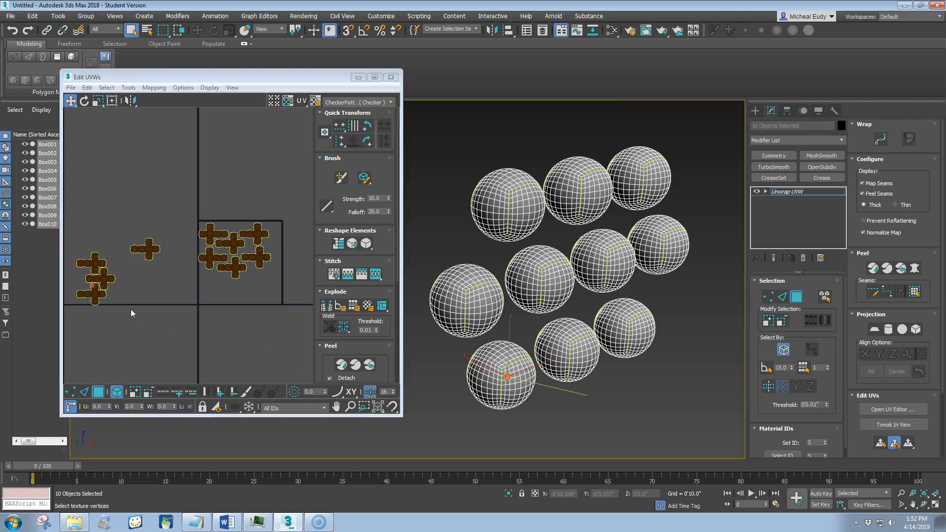
click(91, 292)
mouse_move(91, 292)
mouse_down()
mouse_move(179, 295)
mouse_move(211, 282)
mouse_up()
click(366, 126)
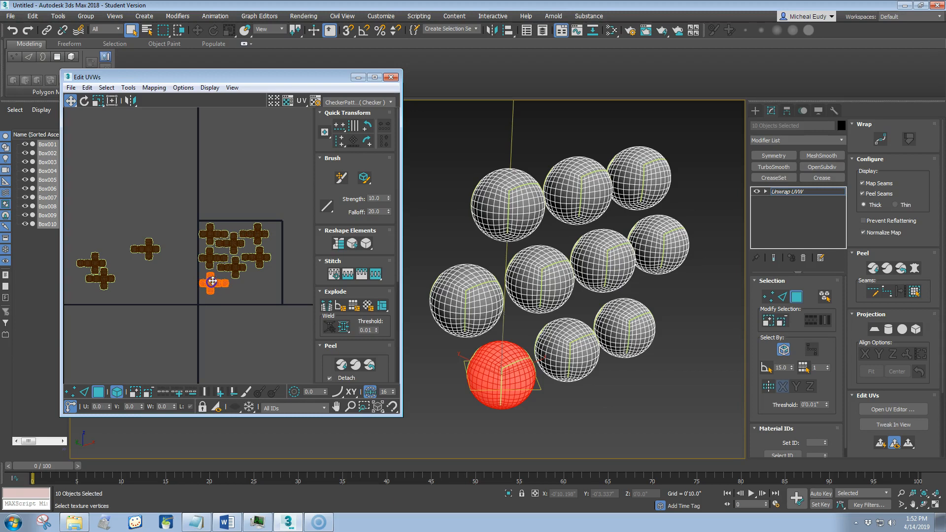
Move the UV elements of the front row's second and third spheres into the tile's bottom row
click(570, 362)
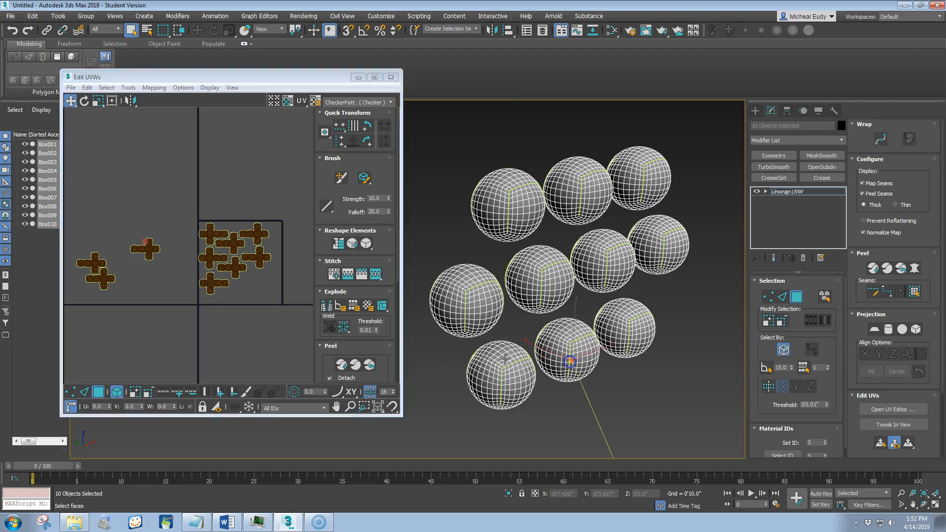
click(149, 250)
drag(148, 250, 235, 295)
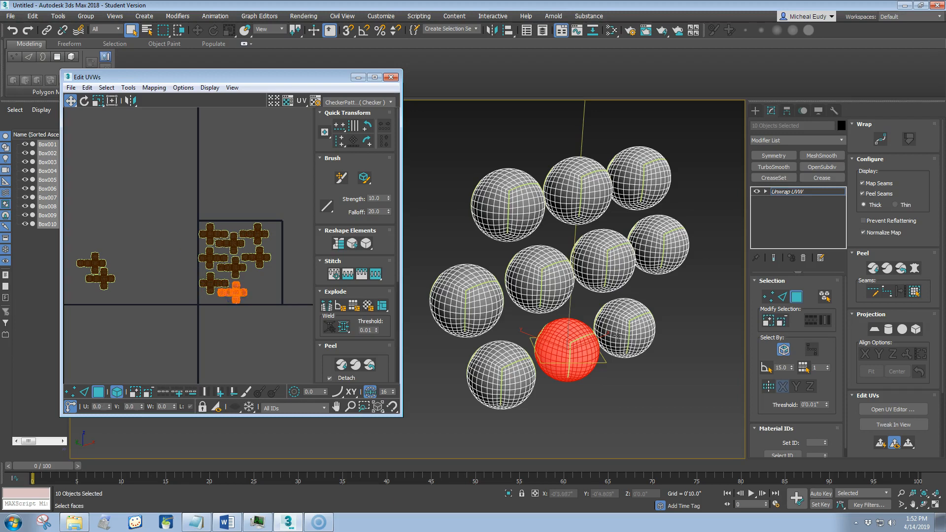
click(302, 331)
click(106, 276)
drag(105, 276, 257, 282)
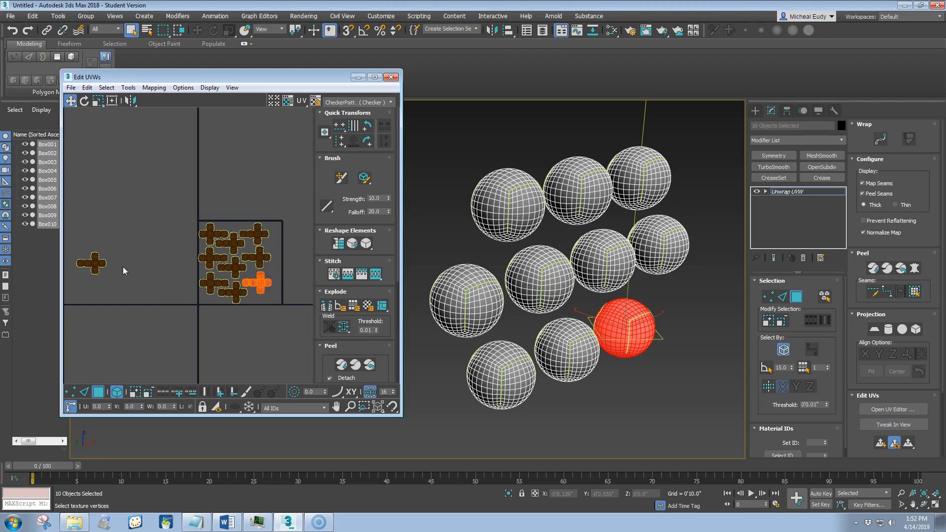
Move the last outlying UV element across the tile's right edge and maximize the UV editor
click(93, 264)
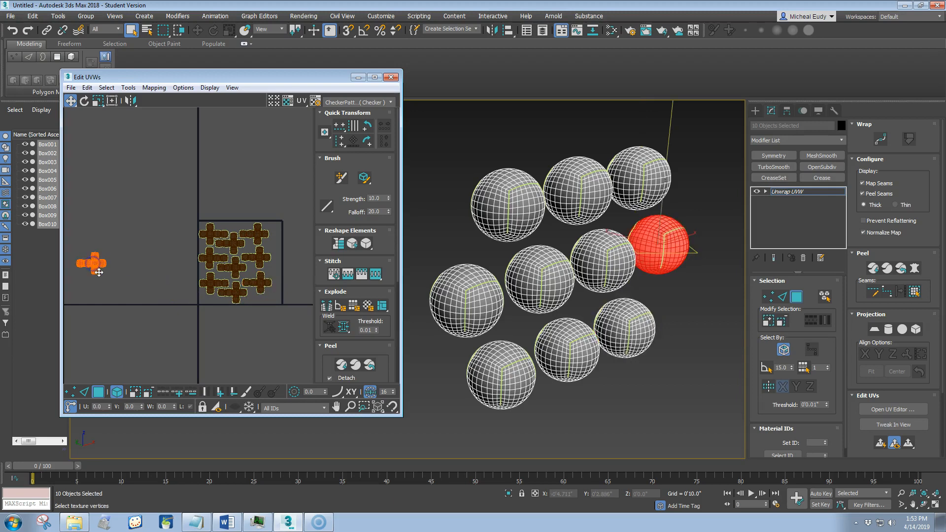
drag(93, 264, 282, 269)
click(375, 77)
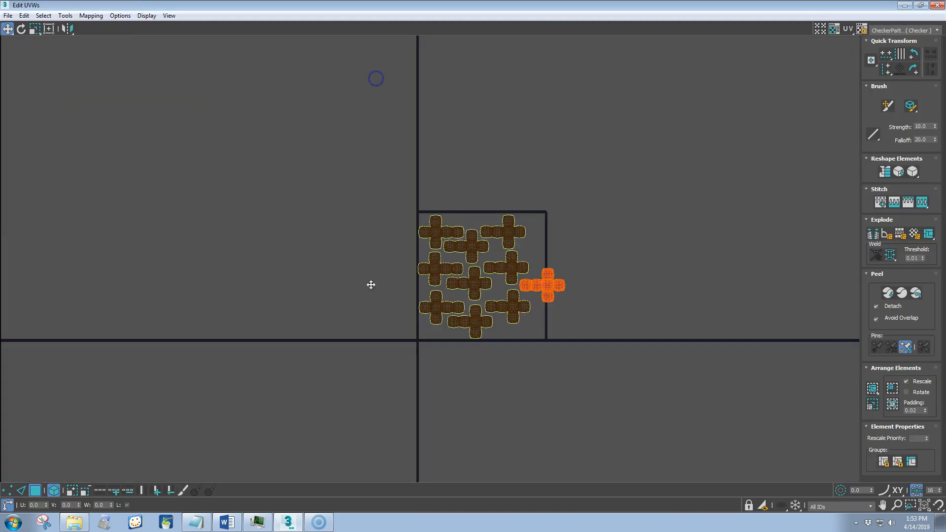
Tighten the tile's top row, rotating its middle element 90° clockwise and moving it up between the two outer crosses
scroll(517, 344, up, 3)
scroll(627, 302, up, 3)
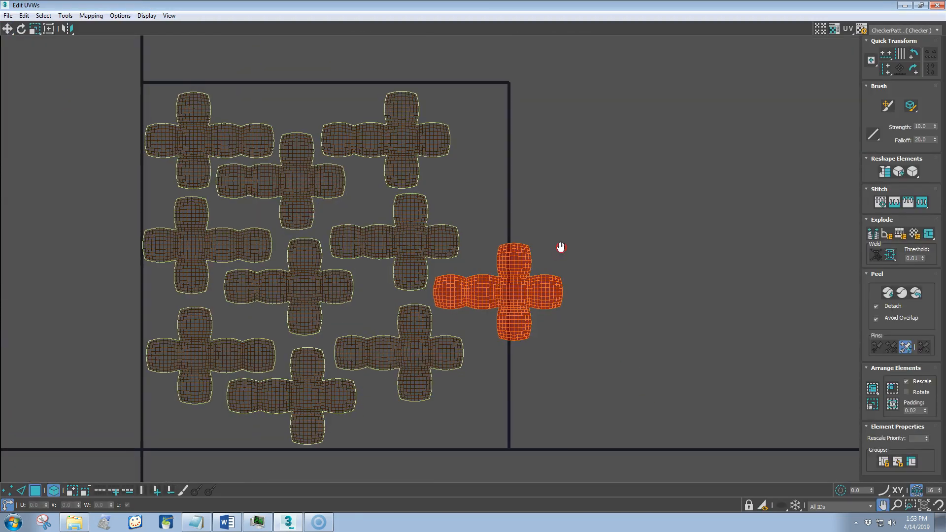
middle_drag(560, 247, 594, 268)
drag(247, 162, 239, 158)
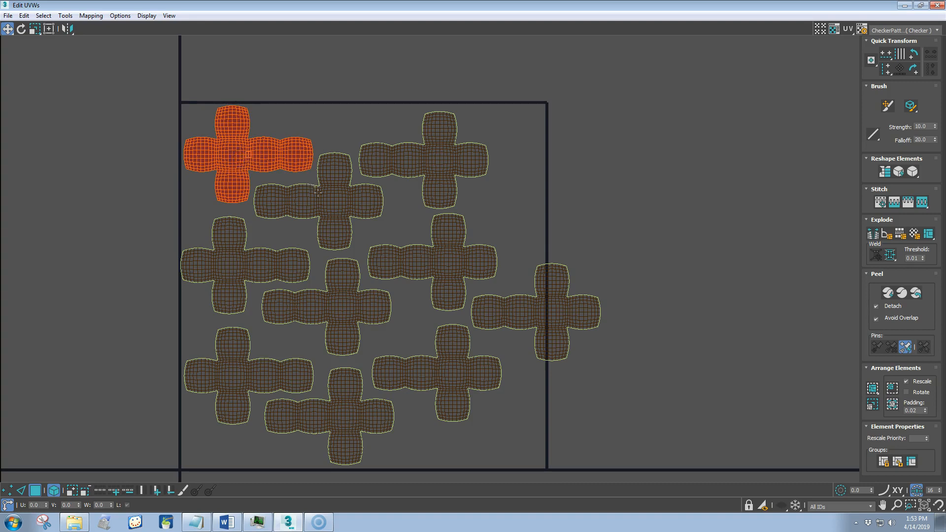
click(332, 202)
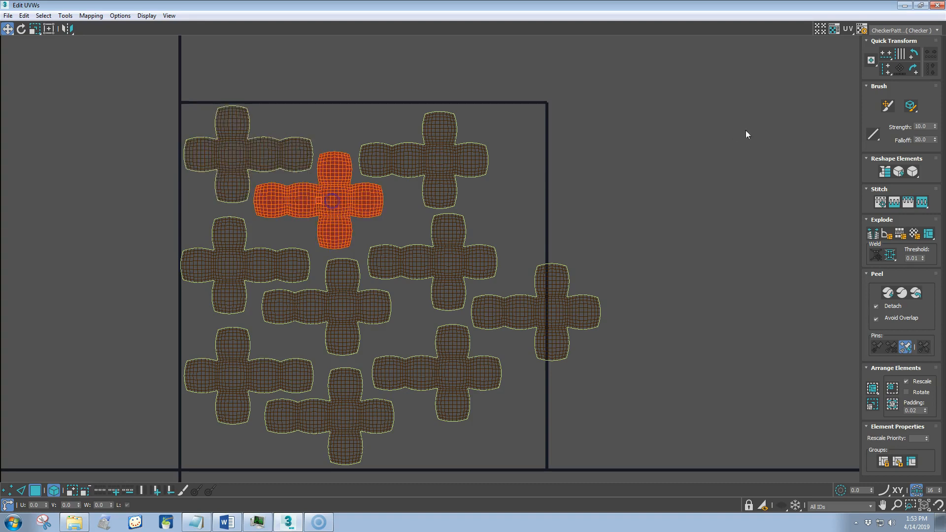
click(912, 69)
drag(319, 200, 335, 176)
mouse_move(412, 147)
mouse_down()
mouse_move(401, 146)
mouse_move(408, 144)
mouse_up()
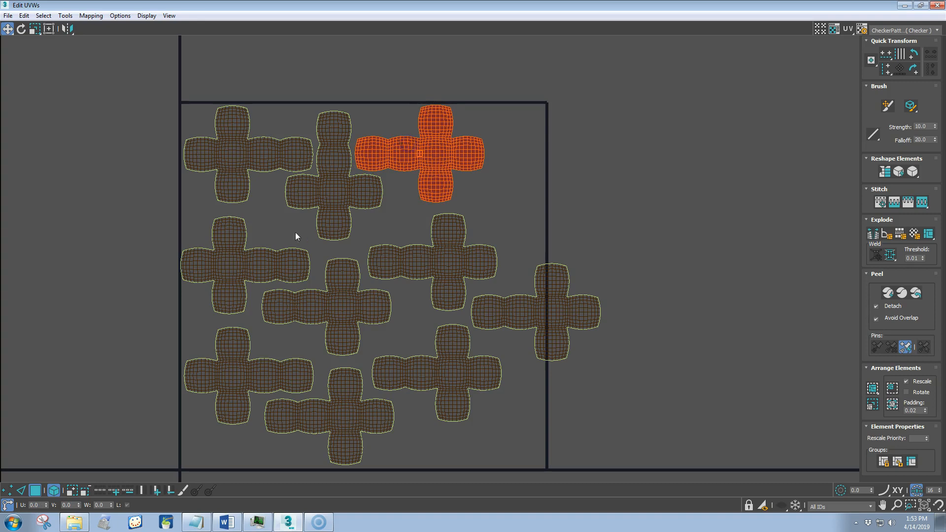
Shift the three UV elements of the tile's middle row up, closer to the top row and to each other
drag(270, 261, 270, 256)
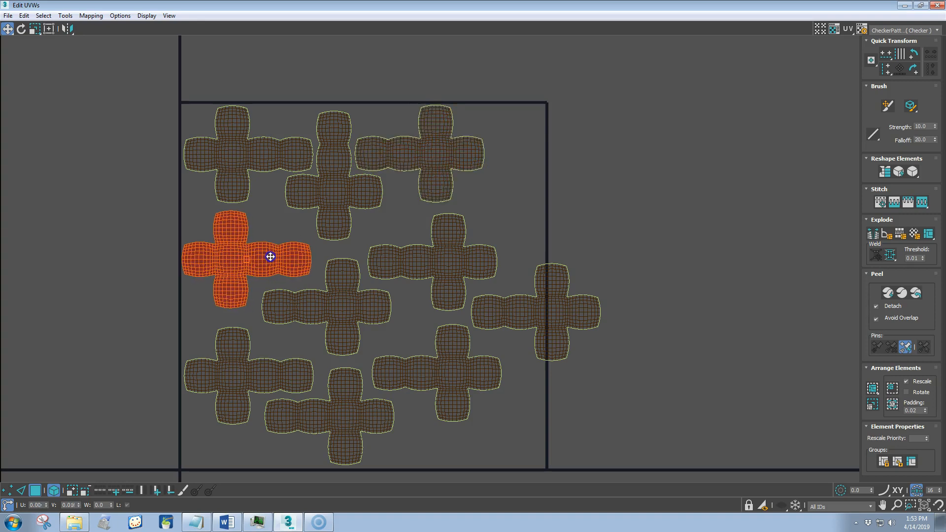
drag(345, 302, 339, 291)
drag(430, 261, 417, 254)
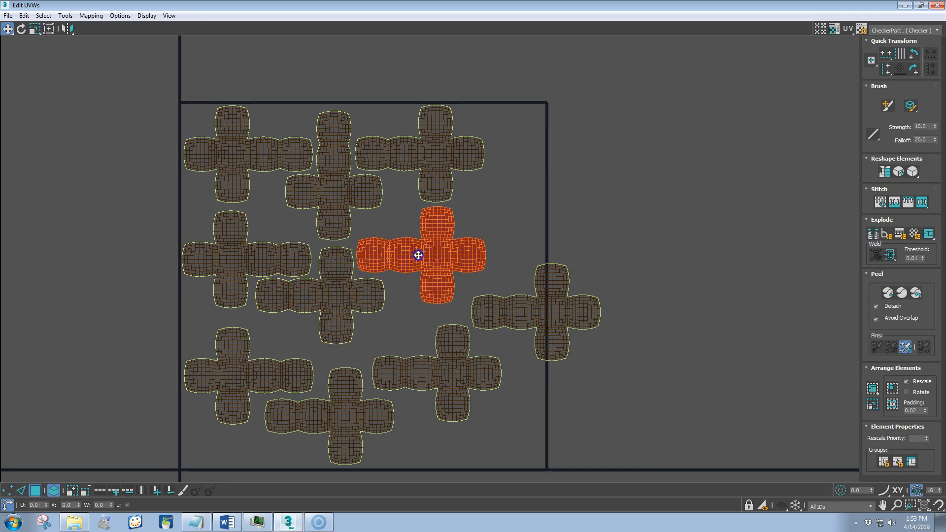
Shift the three UV elements of the tile's bottom row up, closer beneath the middle row
drag(254, 370, 253, 356)
drag(340, 407, 330, 393)
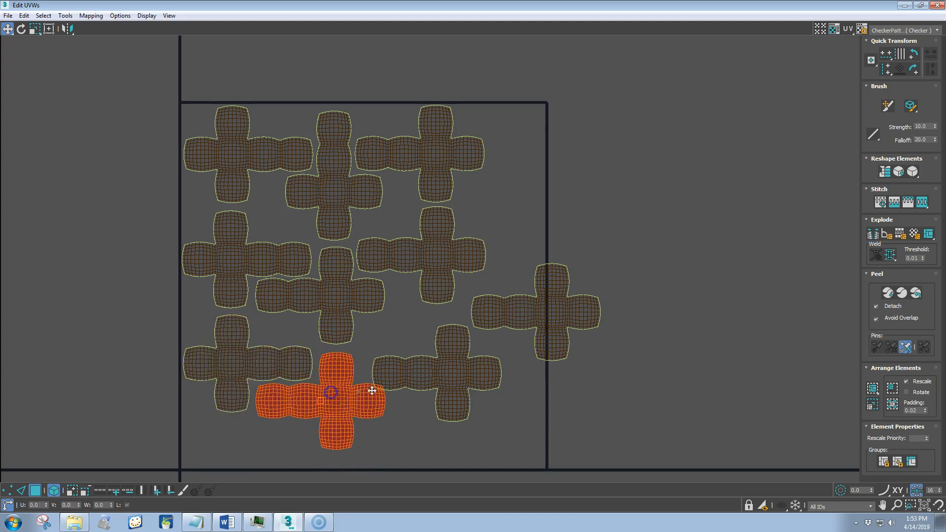
drag(433, 381, 419, 367)
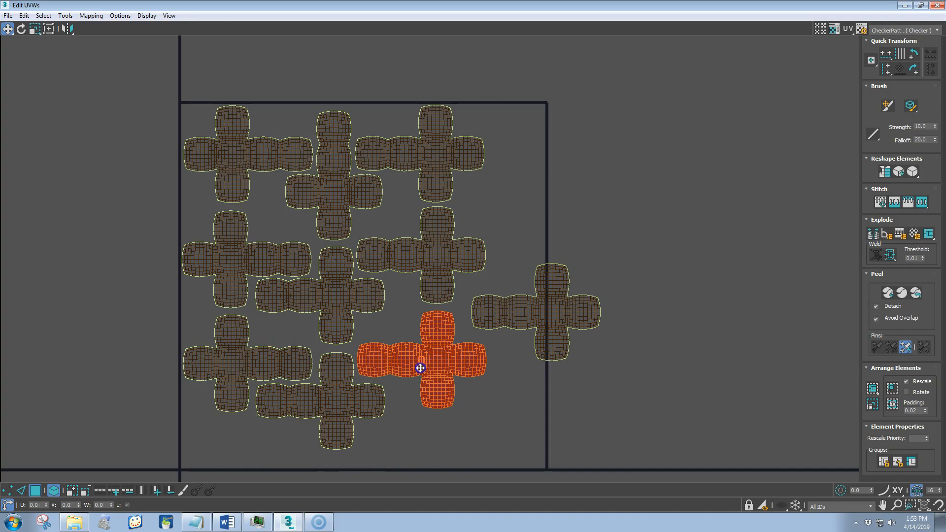
Rotate the UV element on the tile's right edge 90° clockwise and move it up and left beside the other crosses
click(549, 321)
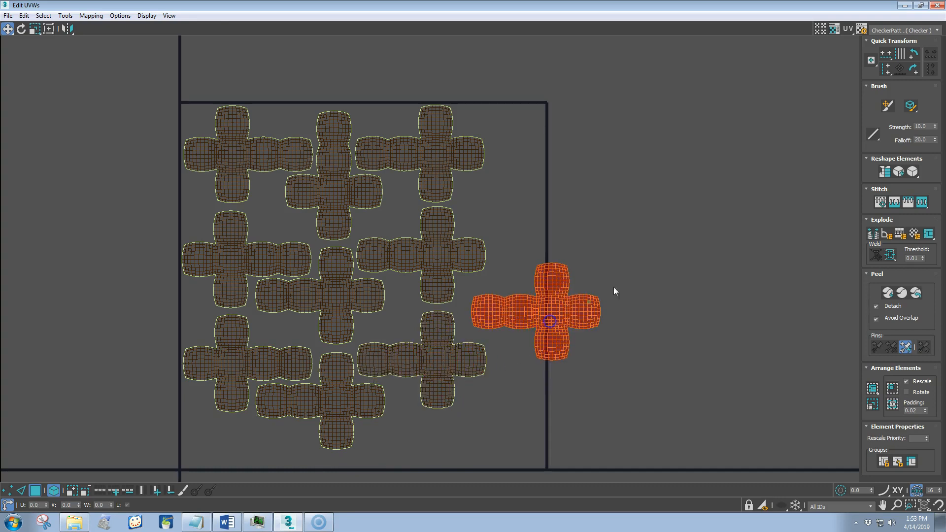
click(915, 66)
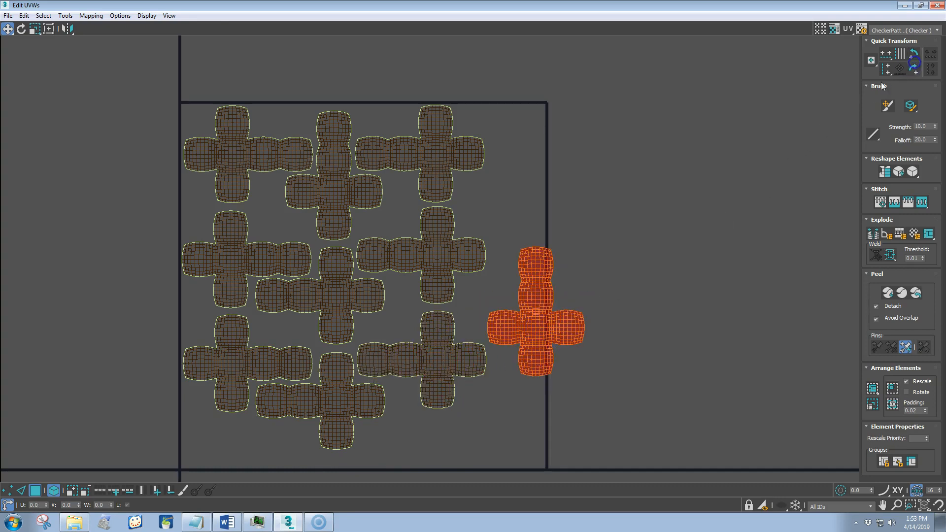
drag(540, 332, 512, 291)
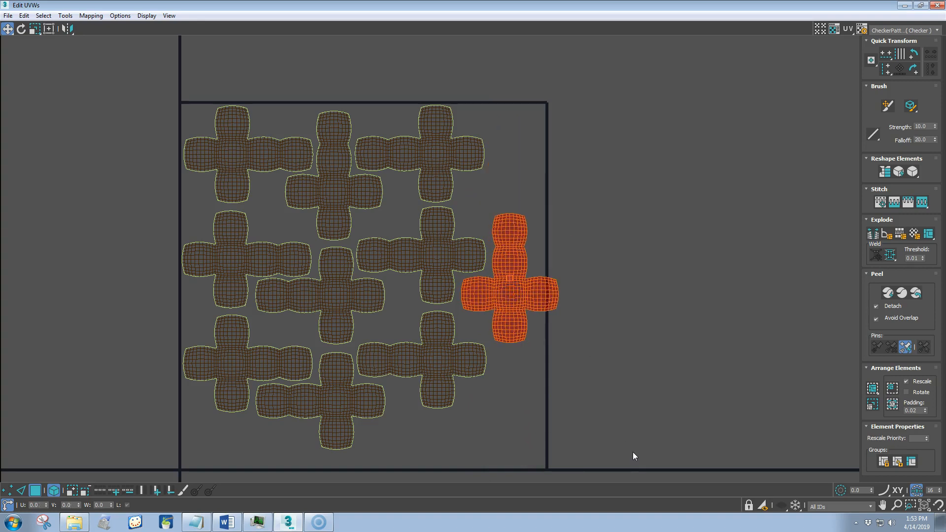
Select all UV elements and scale them down uniformly from an upper-left pivot so they fit inside the tile, leaving them deselected
drag(625, 455, 139, 94)
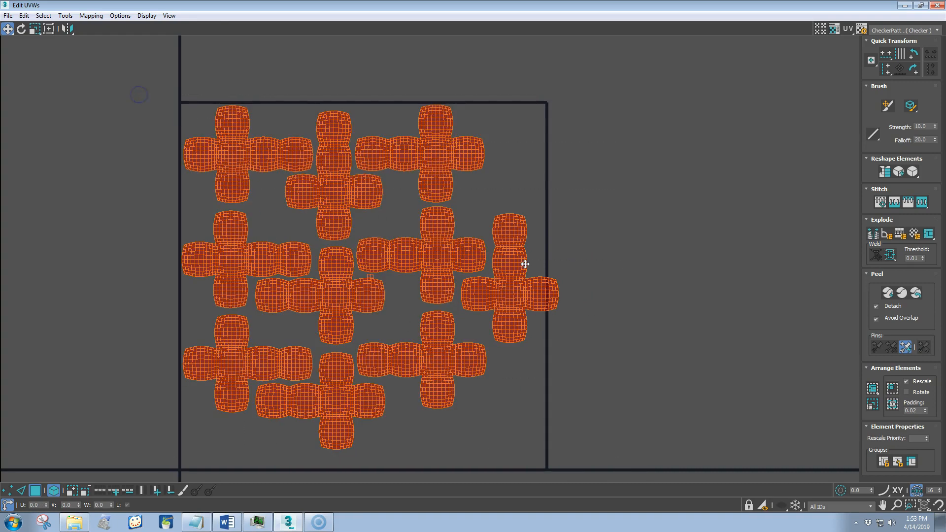
right_click(631, 257)
click(639, 278)
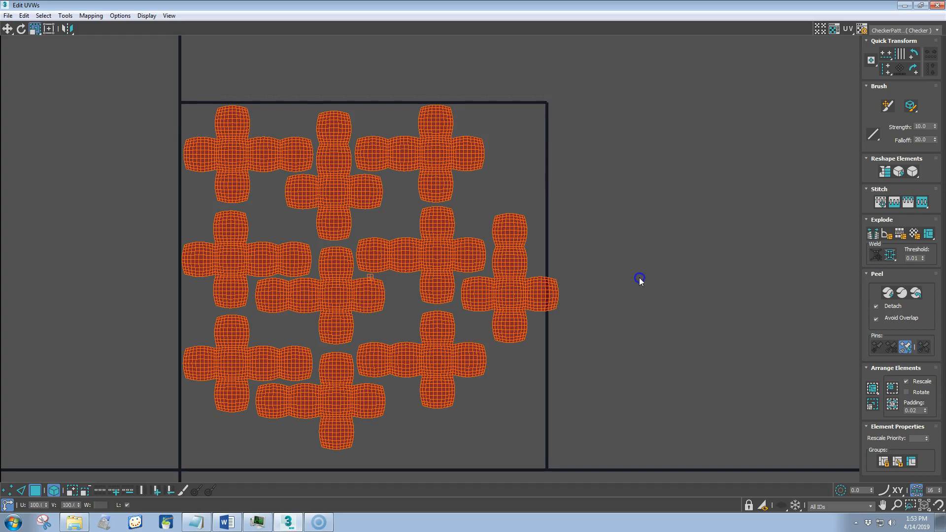
drag(870, 59, 871, 77)
drag(513, 271, 514, 302)
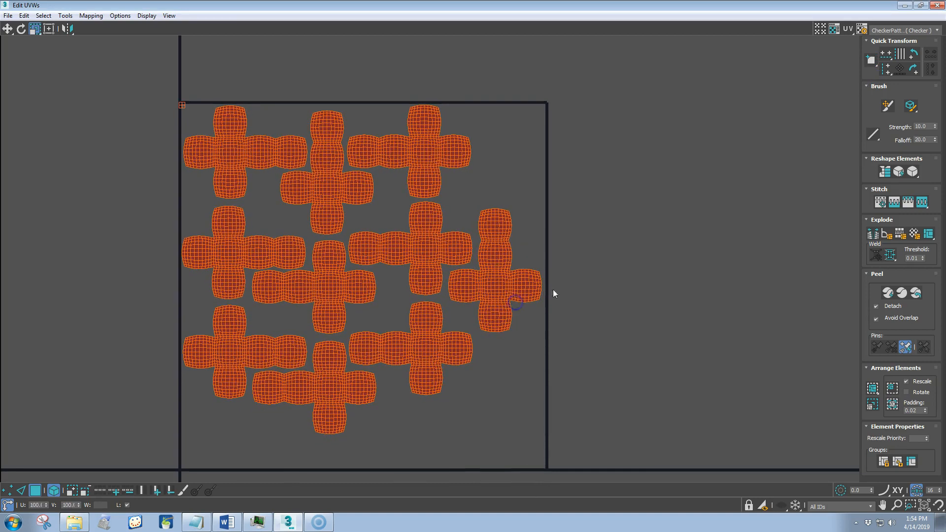
click(639, 195)
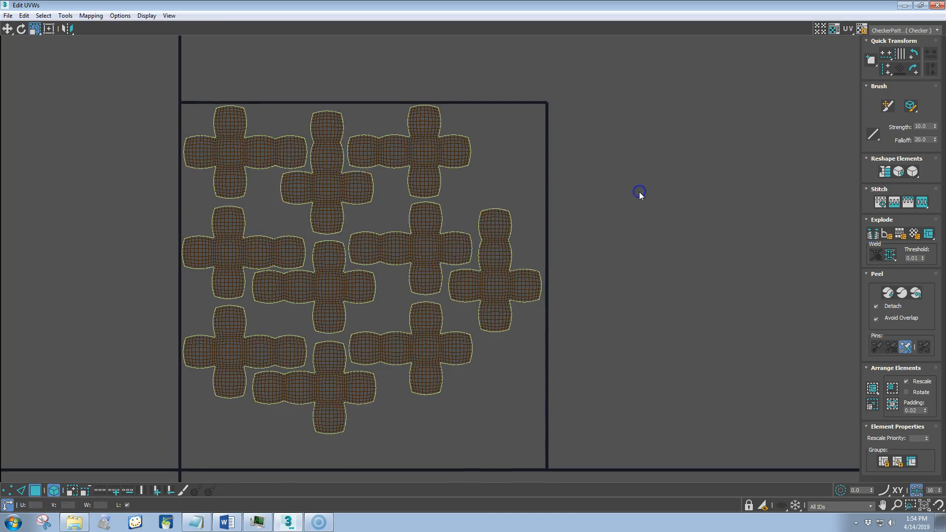
Close the UV editor and convert the ten spheres to Editable Poly
click(934, 6)
right_click(524, 201)
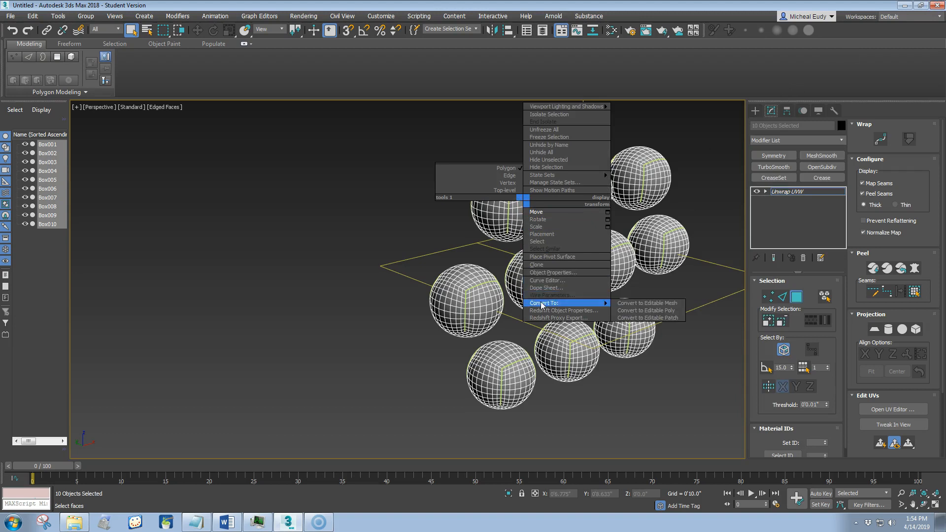
mouse_move(569, 303)
click(645, 311)
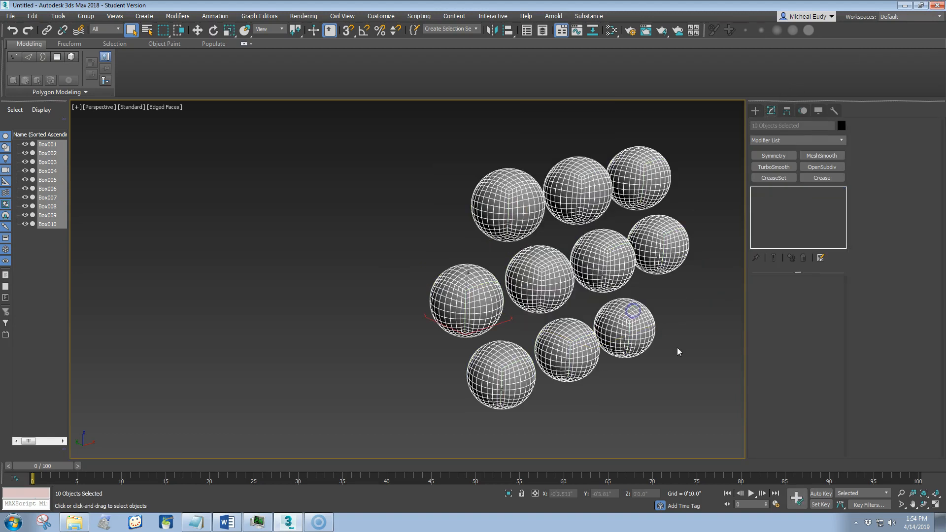
middle_drag(636, 391, 506, 378)
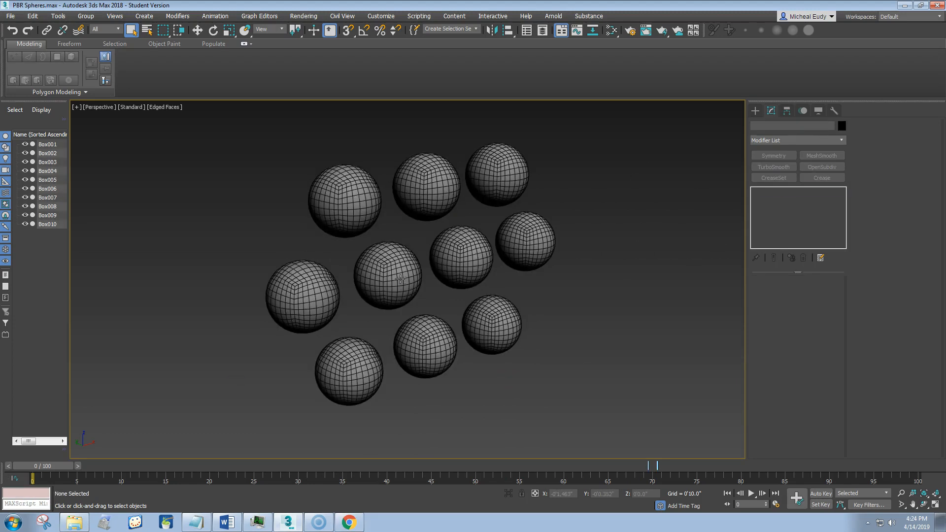
Attach the nine other spheres to Box002 so all ten form one mesh
click(399, 278)
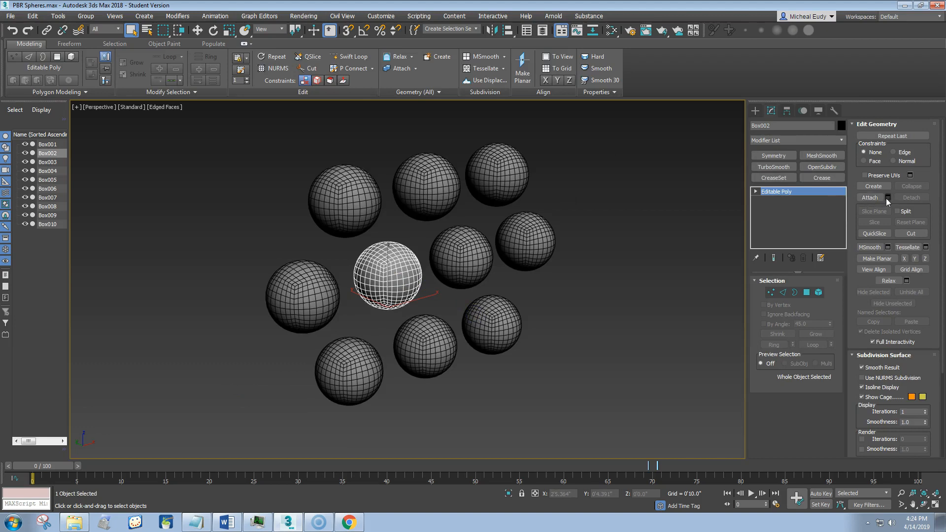
click(886, 198)
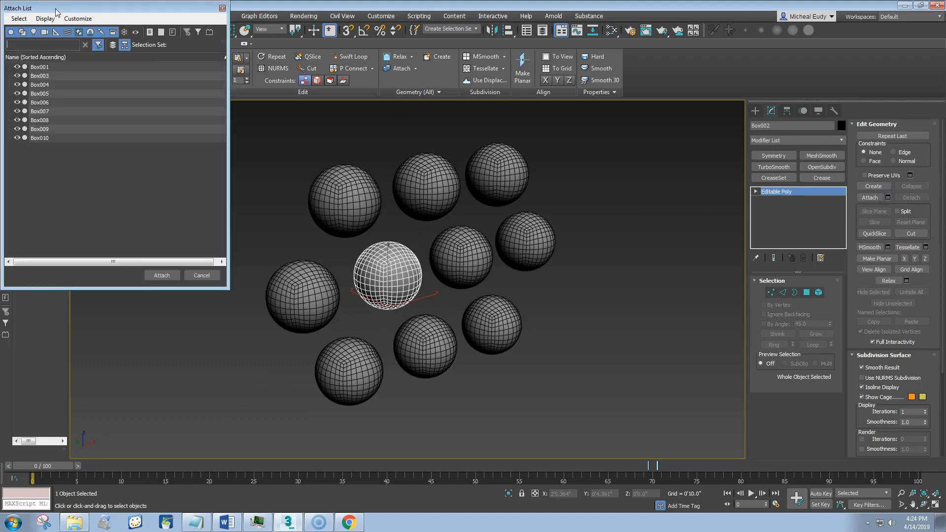
drag(56, 12, 270, 99)
click(254, 153)
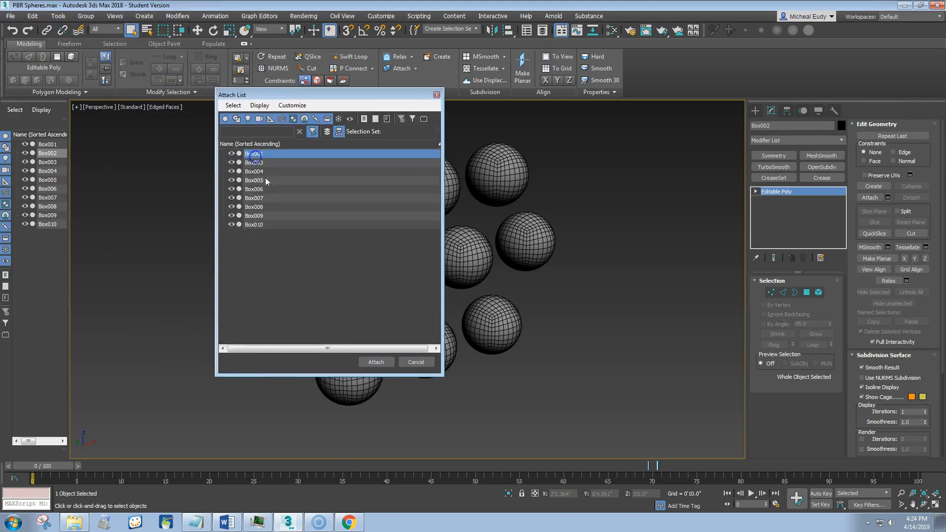
shift+click(260, 224)
click(377, 361)
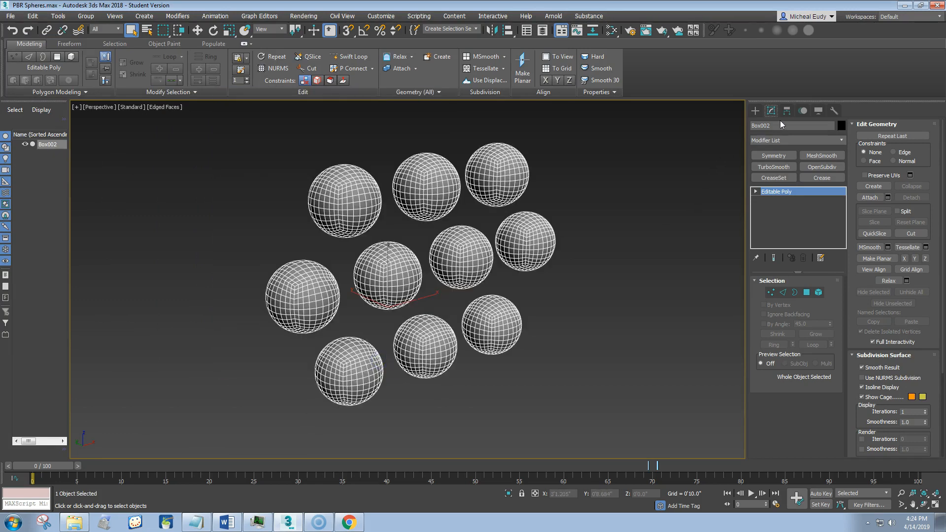
Rename the combined mesh as PBR Spheres
click(776, 125)
text(PBR Spheres)
key(Return)
Open Render To Texture for PBR Spheres and bring its projection mapping and mapping coordinate settings into view
click(303, 16)
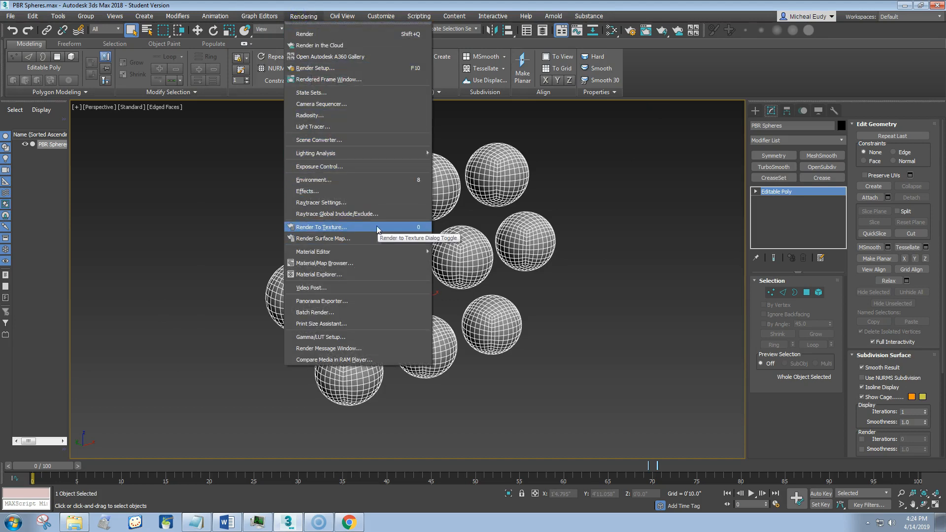
click(378, 227)
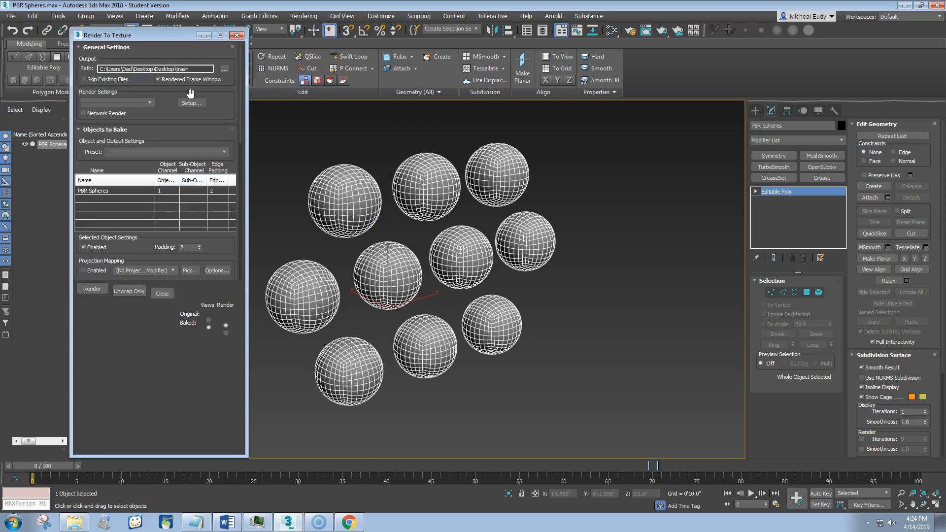
drag(174, 37, 215, 37)
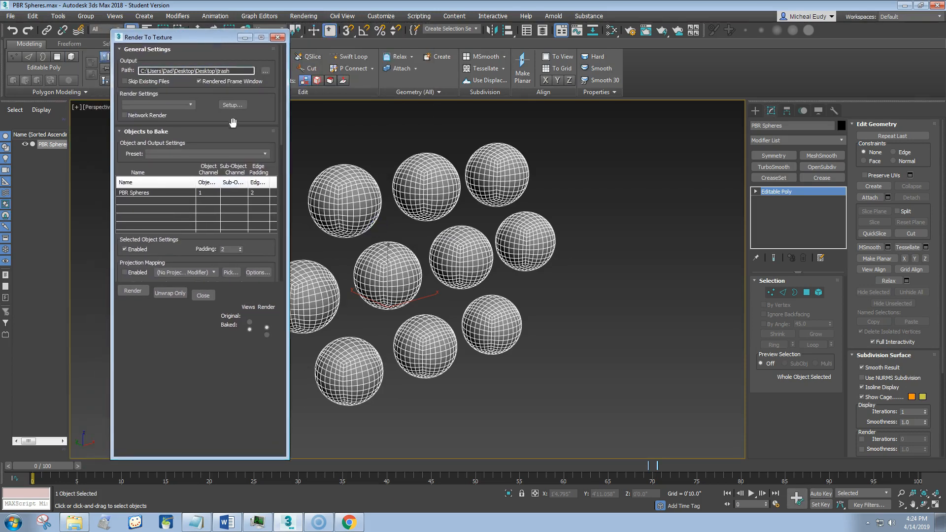
scroll(271, 111, down, 3)
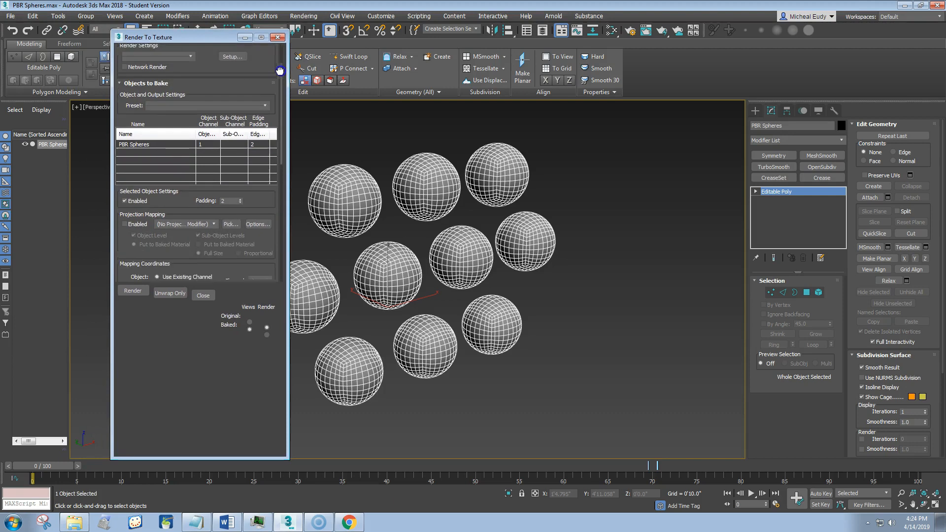
drag(190, 186, 202, 118)
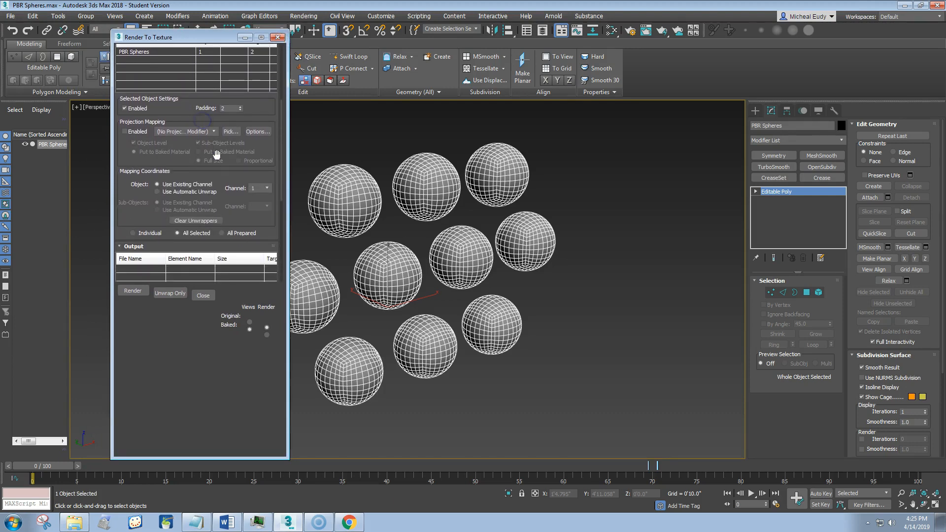
drag(216, 176, 228, 204)
click(128, 156)
click(125, 157)
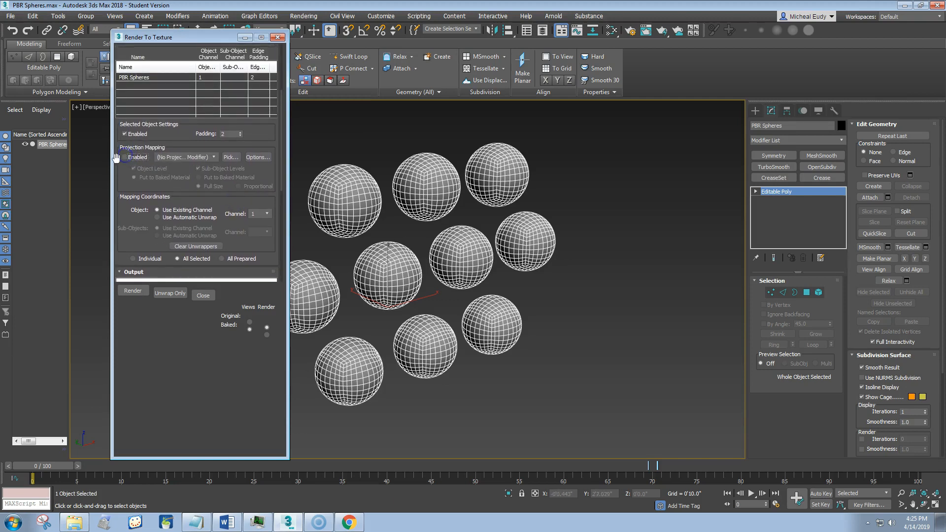
drag(196, 189, 205, 150)
click(157, 178)
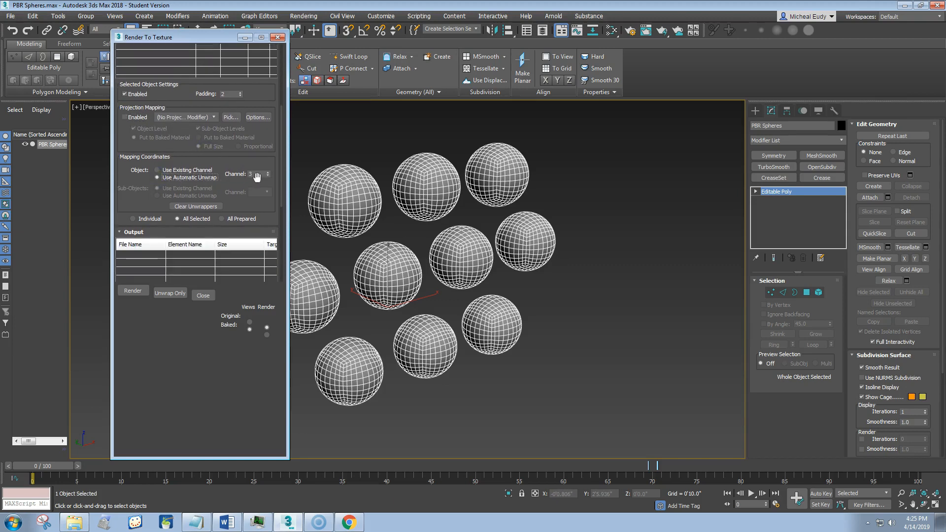
click(158, 170)
Add a DiffuseMap texture element to the bake output of PBR Spheres
drag(215, 161, 245, 71)
drag(214, 212, 216, 181)
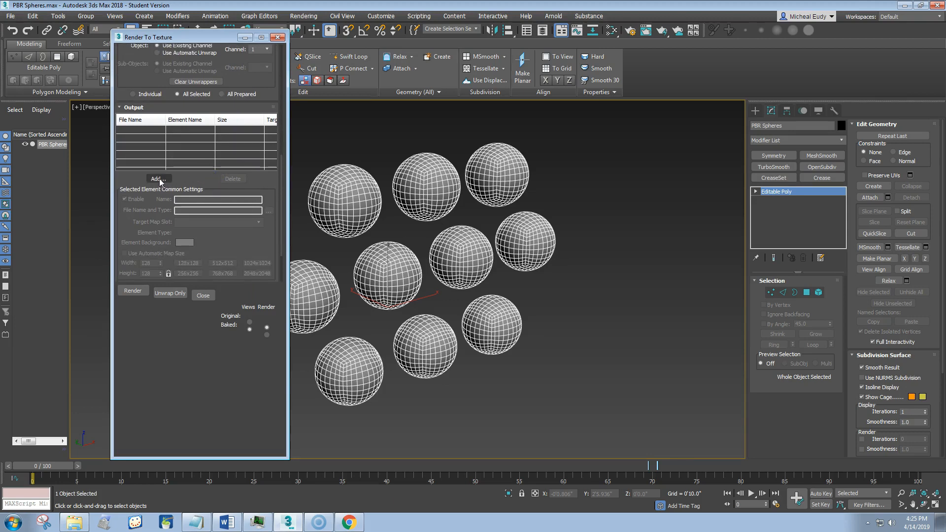
click(159, 178)
click(462, 232)
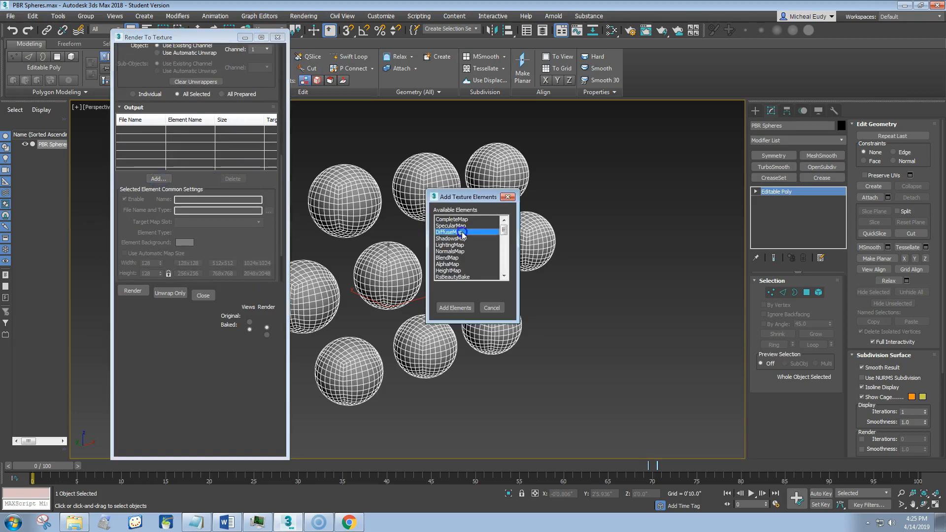
drag(458, 198, 598, 132)
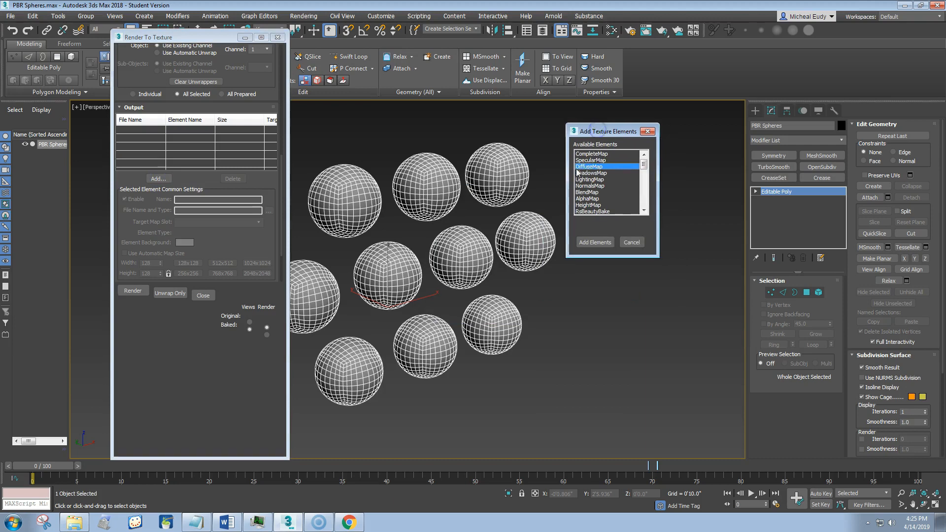
click(587, 242)
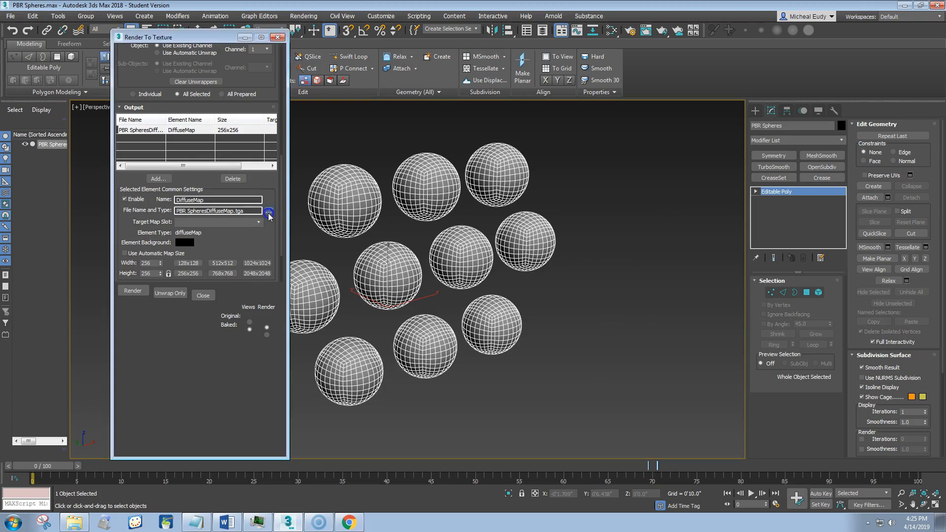
Set the diffuse map's output file type to PNG with RGB 24 bit colors
click(268, 211)
click(291, 289)
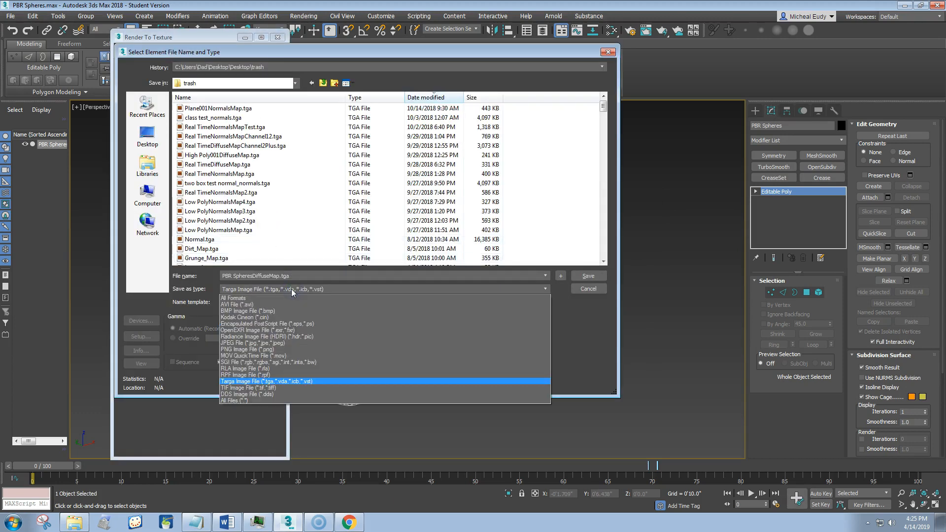
click(283, 349)
click(589, 275)
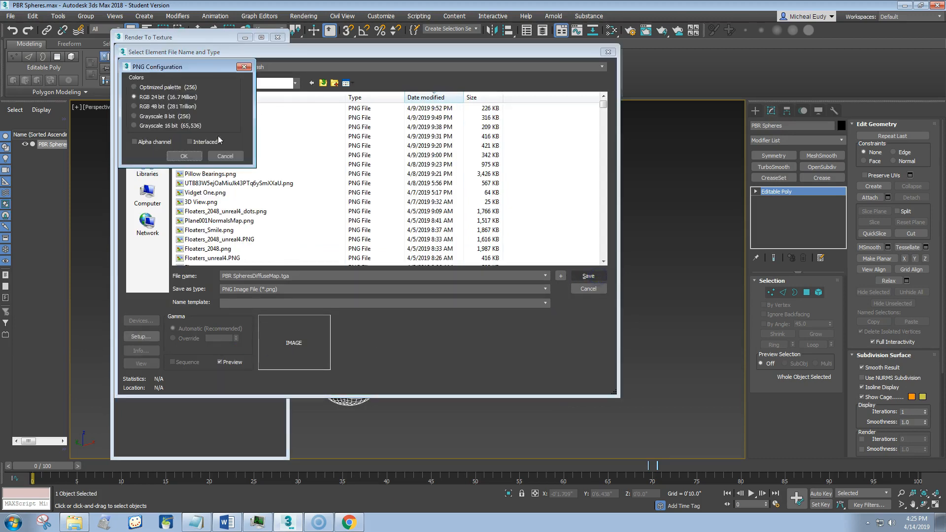
click(184, 156)
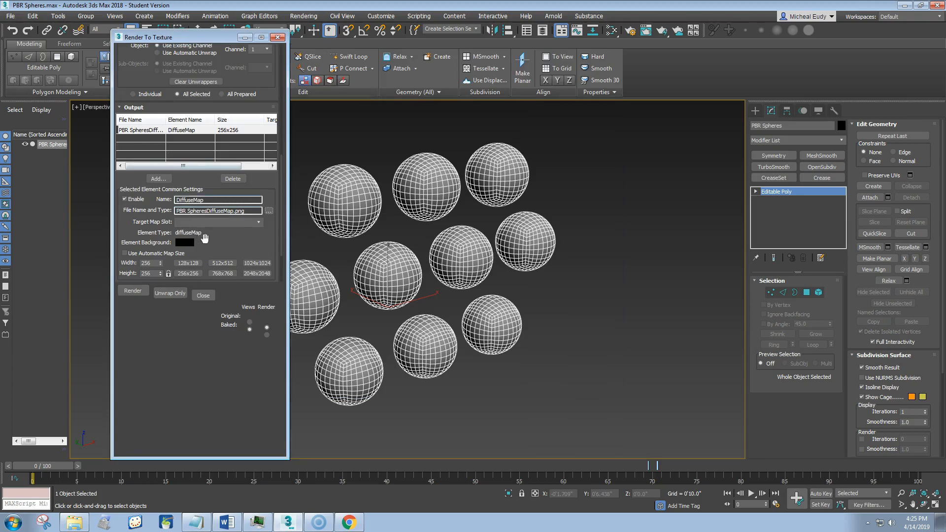
Raise the edge padding for PBR Spheres to 6
scroll(219, 163, up, 5)
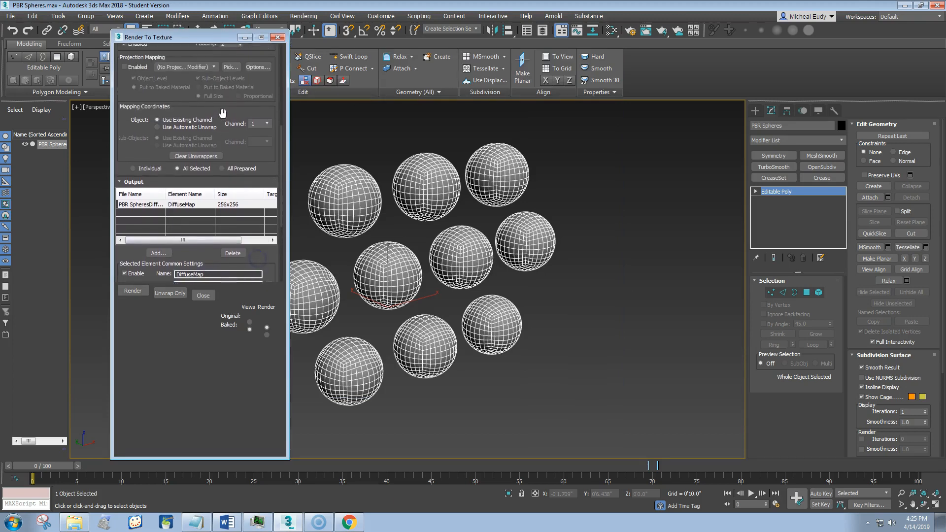
scroll(219, 164, up, 2)
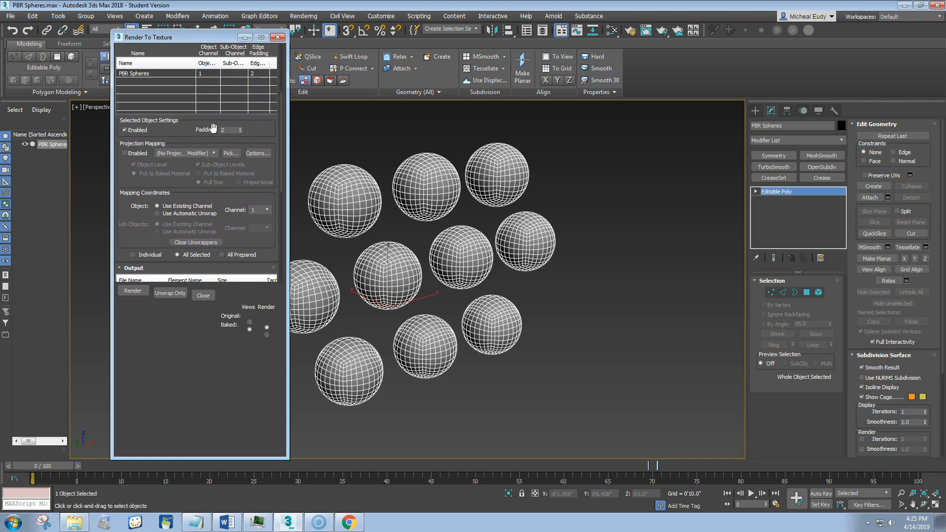
click(240, 128)
click(240, 128)
click(177, 133)
Lengthen the Render To Texture dialog and set the diffuse map size to 4096 × 4096
drag(242, 236, 250, 132)
drag(228, 458, 239, 444)
drag(233, 335, 236, 317)
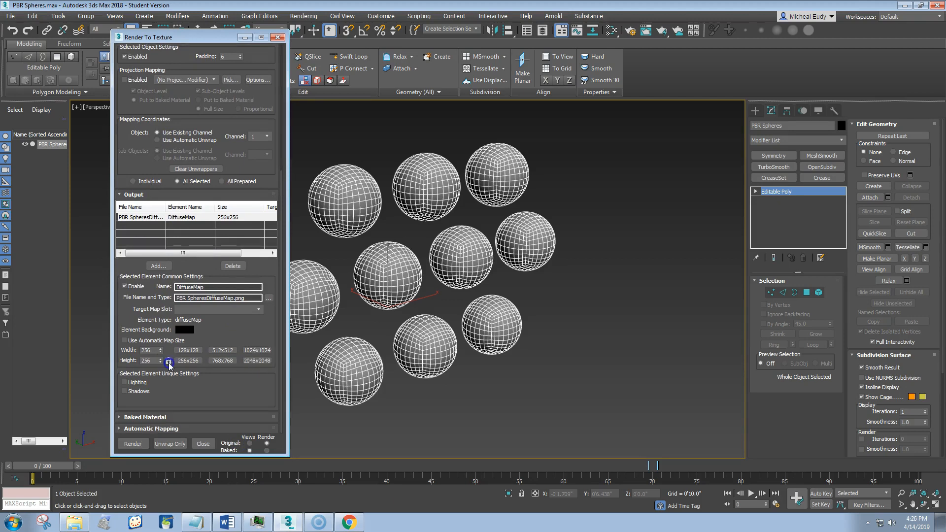
drag(154, 350, 129, 348)
text(4096)
key(Return)
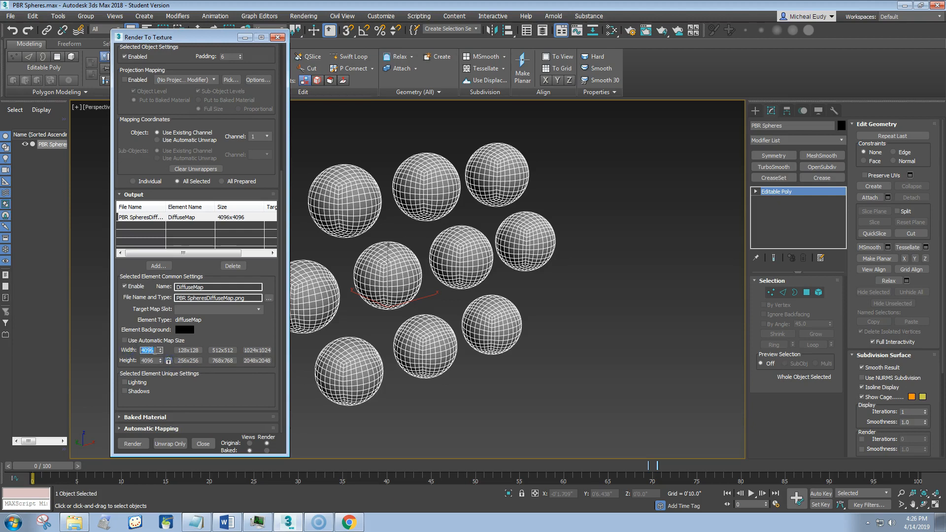
click(212, 392)
Bake the diffuse map without a target map slot, suppress that warning for future bakes, and close the rendered frame
click(142, 442)
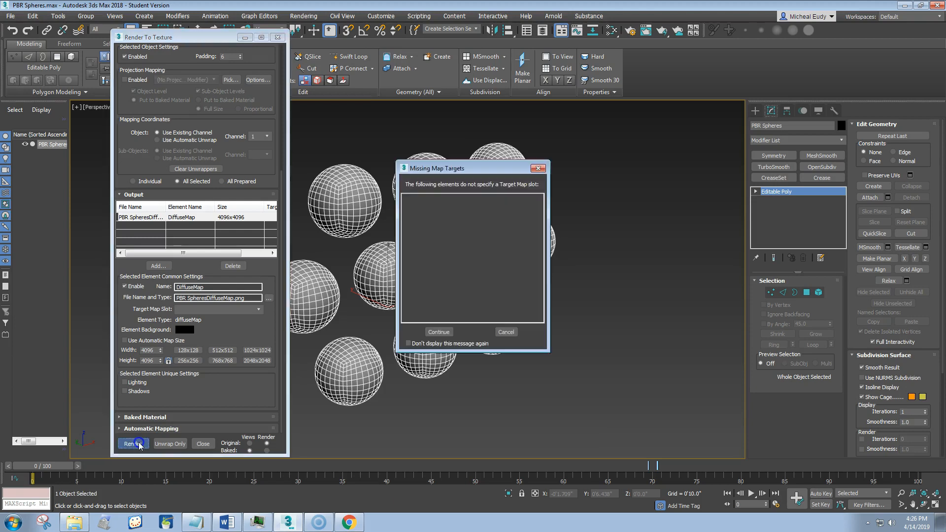
click(411, 344)
drag(470, 167, 676, 112)
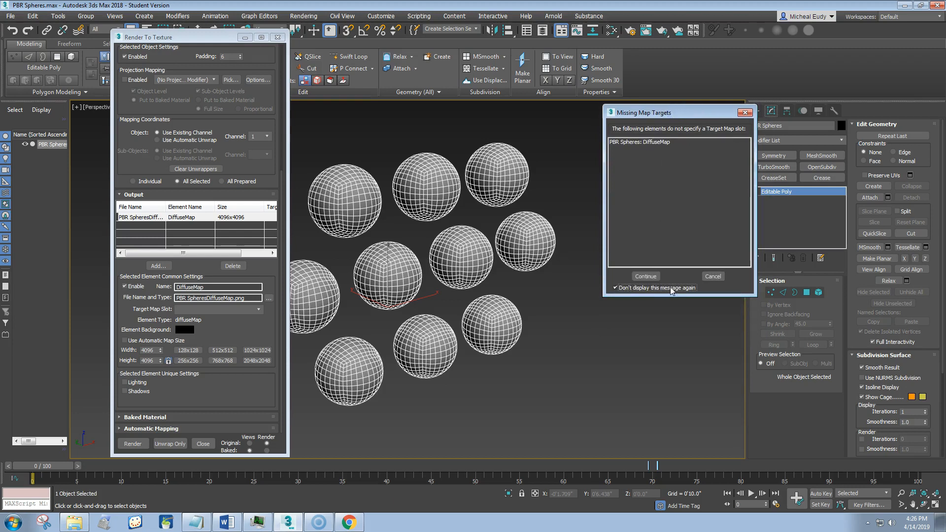
click(645, 276)
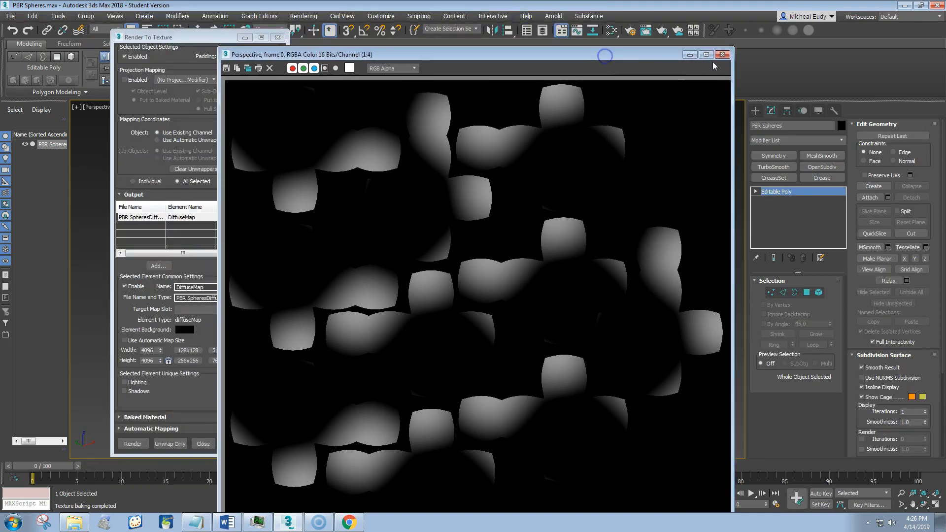
click(722, 55)
View the baked PBR SpheresDiffuseMap.png to examine the UV layout, then close the image
click(11, 16)
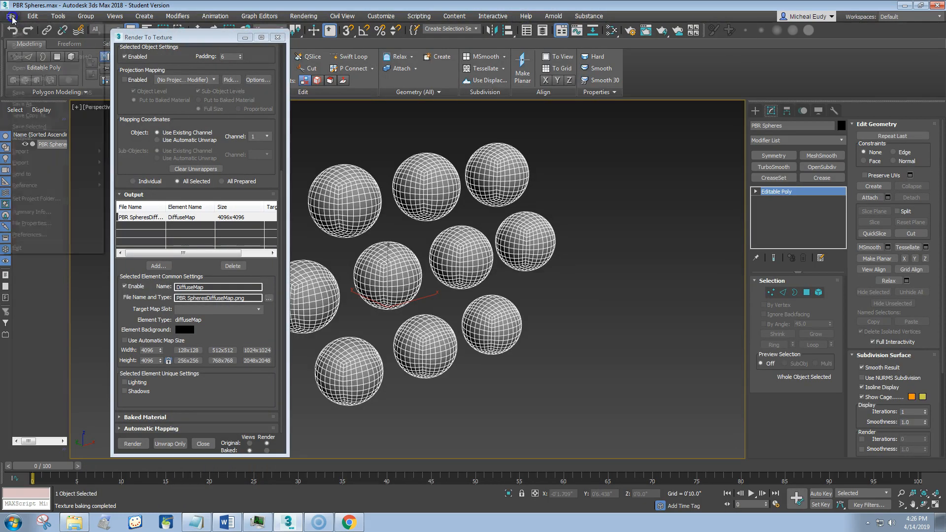
click(30, 78)
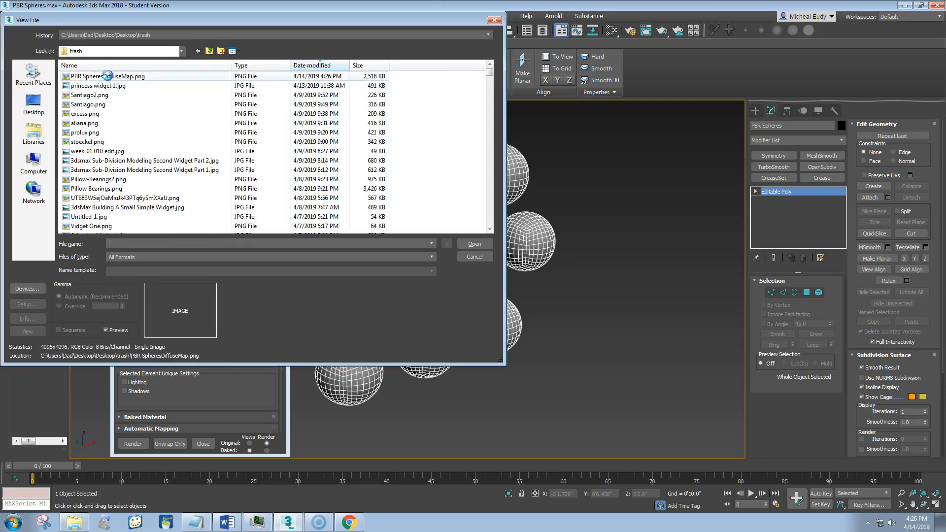
click(107, 76)
click(473, 244)
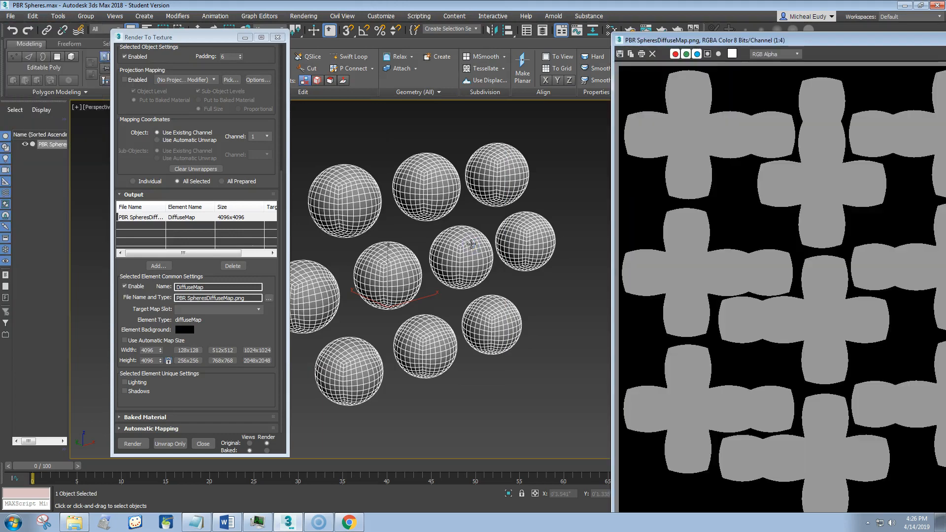
drag(711, 45, 410, 25)
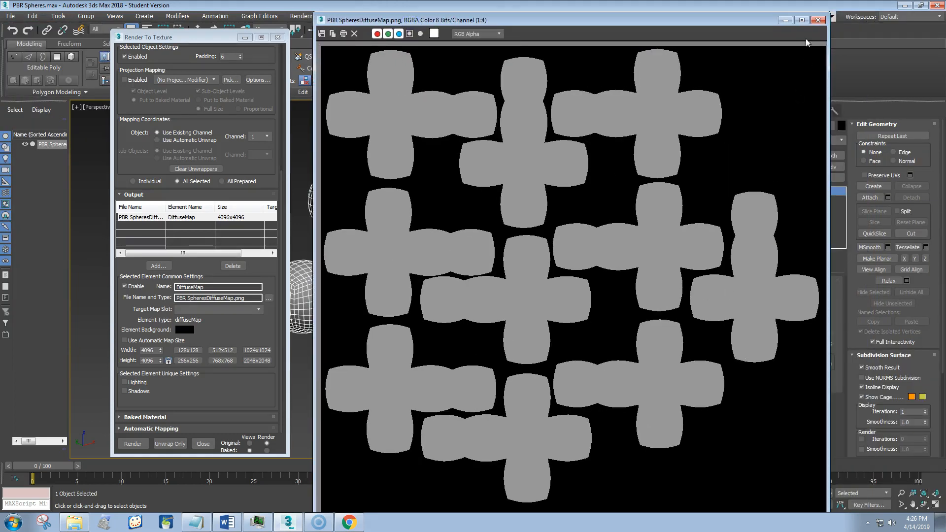
click(818, 20)
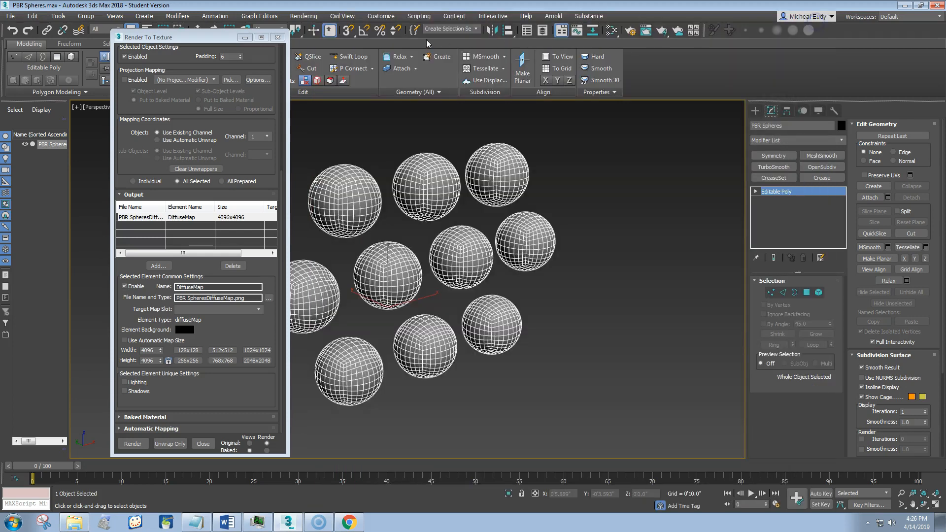
Close Render To Texture and open the Slate Material Editor, widening it for a larger node view
click(278, 37)
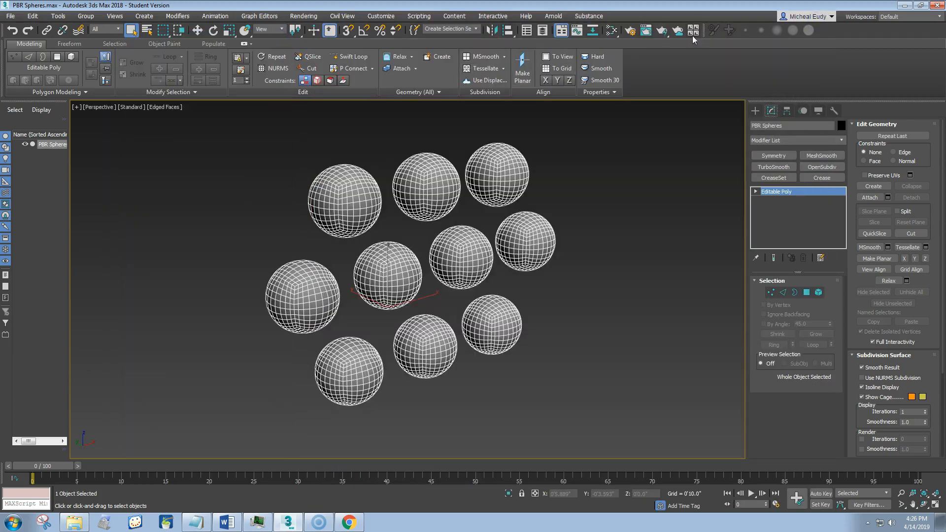
click(611, 37)
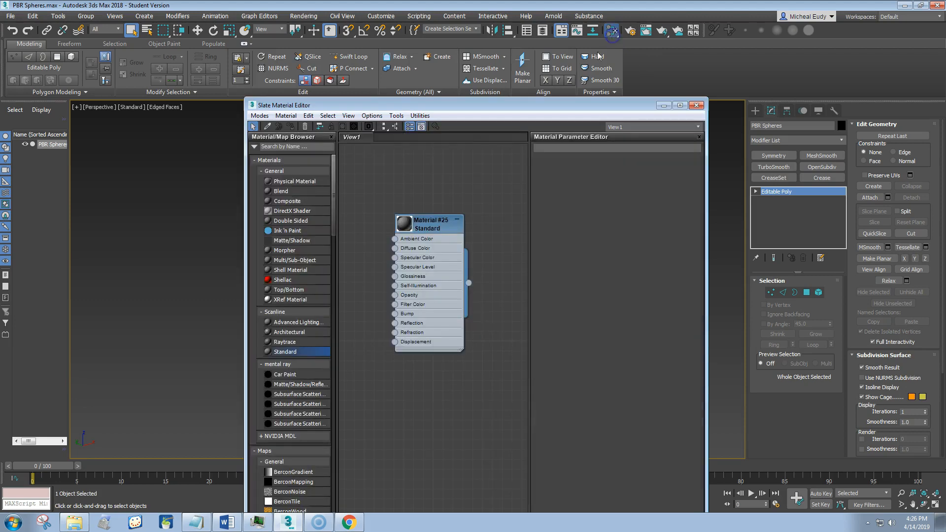
drag(485, 105, 353, 20)
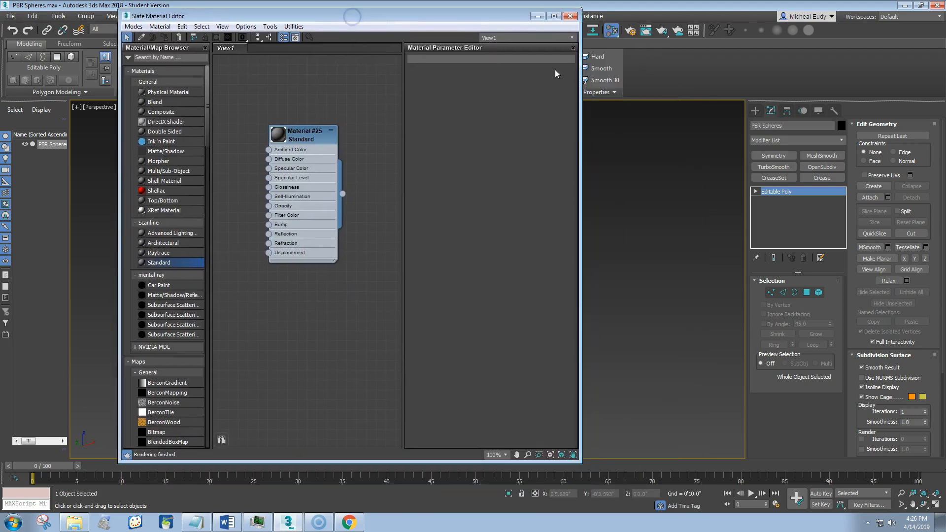
drag(581, 101, 849, 123)
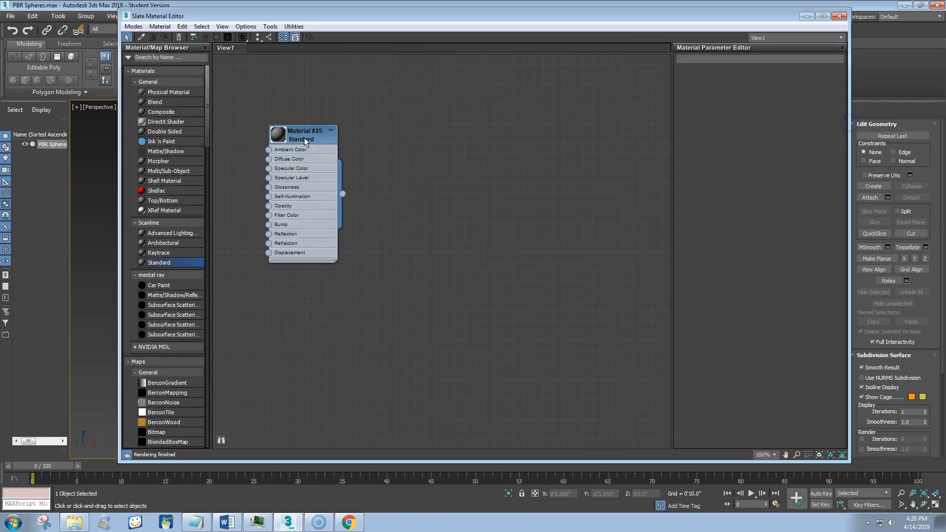
Reposition the Standard material node and connect a Bitmap map loading PBR SpheresDiffuseMap.png from the trash folder to its Diffuse Color
drag(303, 137, 539, 156)
drag(505, 184, 335, 157)
mouse_move(368, 177)
mouse_move(423, 174)
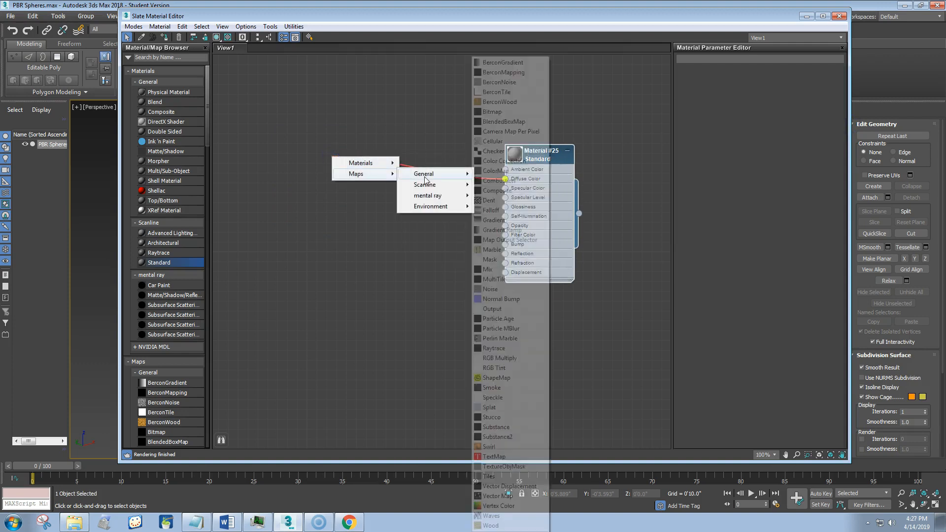
click(499, 112)
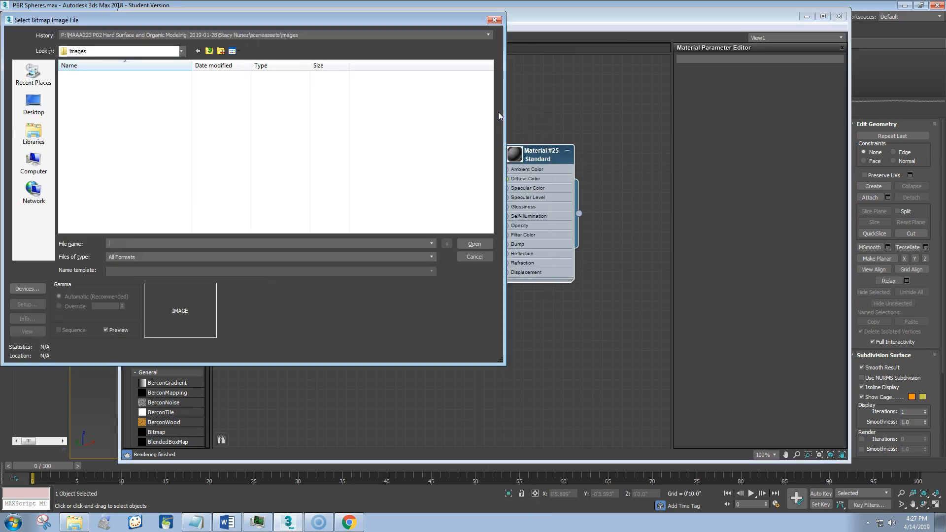
click(146, 54)
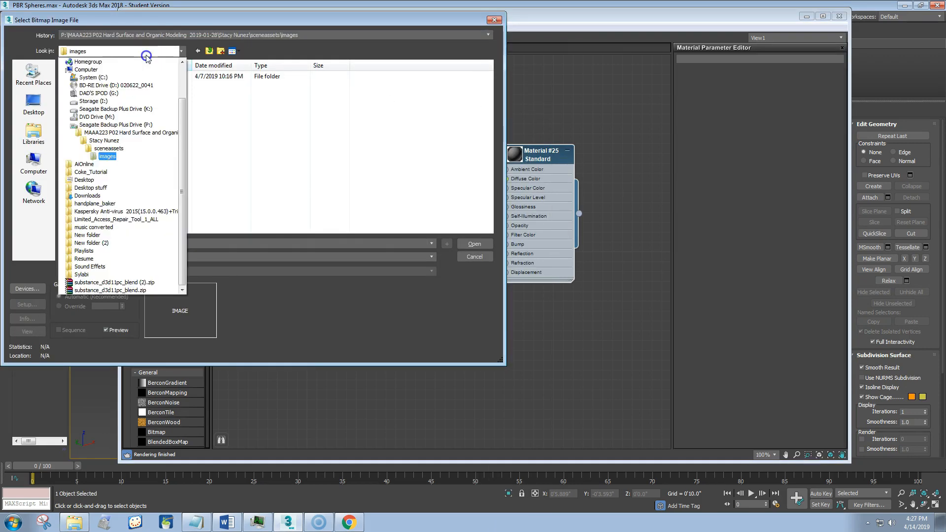
click(203, 34)
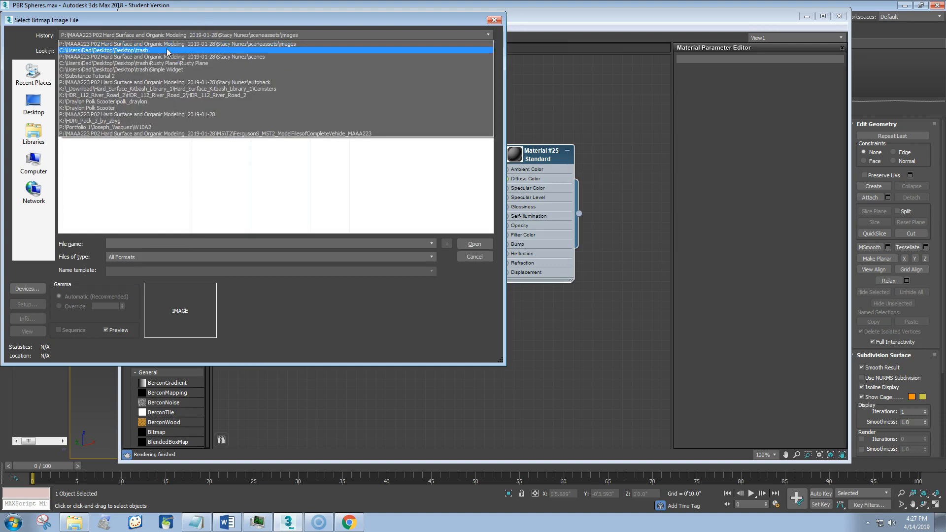
click(123, 45)
click(121, 77)
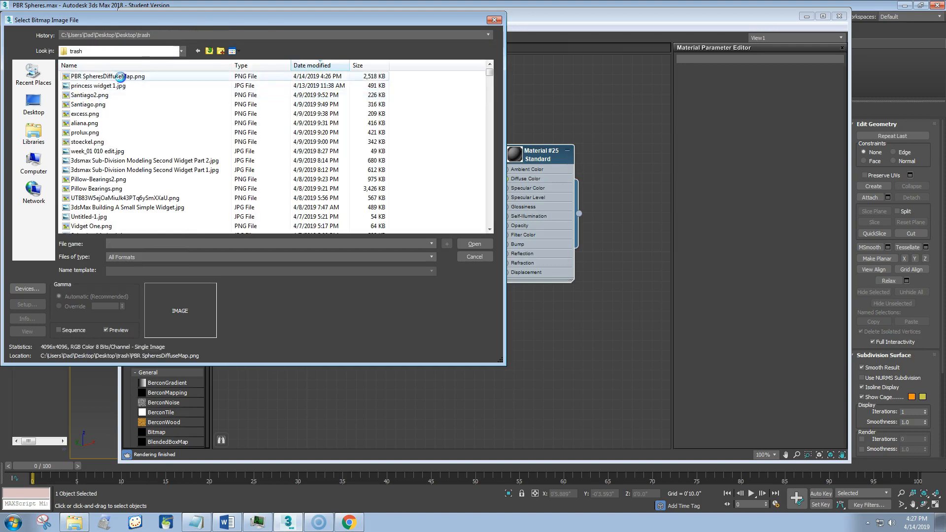
click(471, 244)
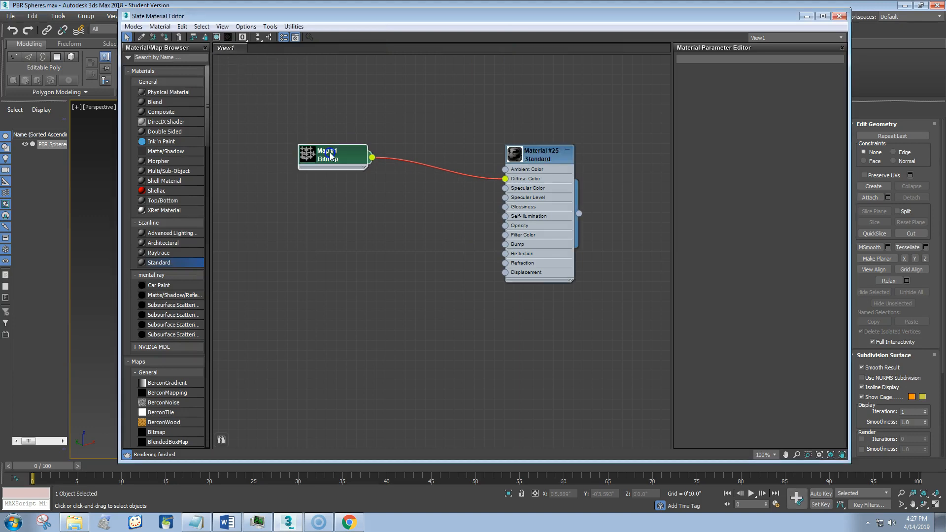
Show the bitmap in the viewport on the Standard material and rename the material PBR Spheres
click(216, 37)
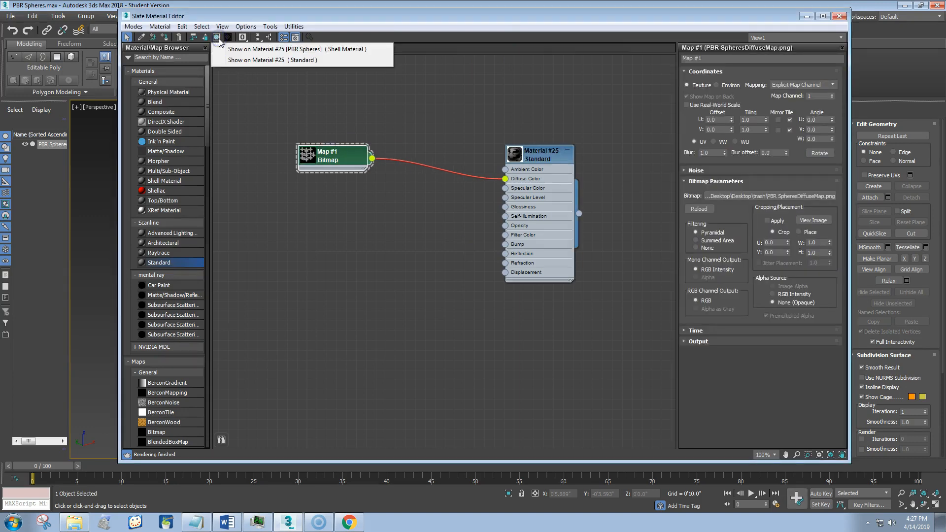
click(249, 61)
double_click(538, 153)
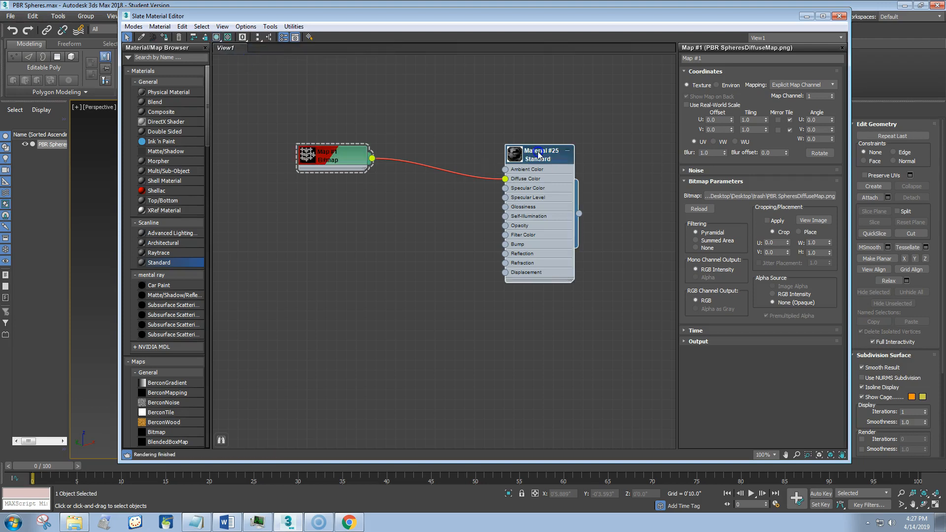
click(712, 60)
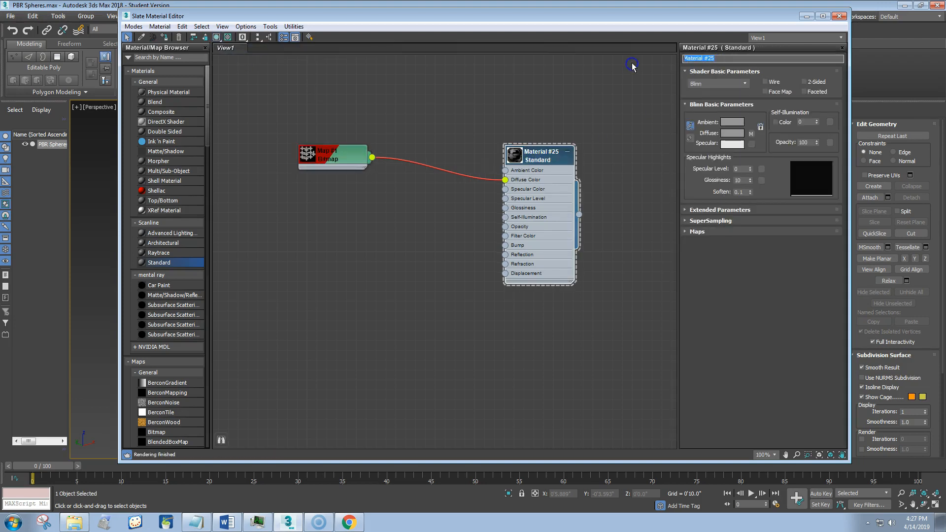
text(P)
key(Return)
Place the bitmap node closer to the PBR Spheres material, open its parameters, and close the Slate Material Editor
drag(332, 157, 430, 171)
right_click(430, 171)
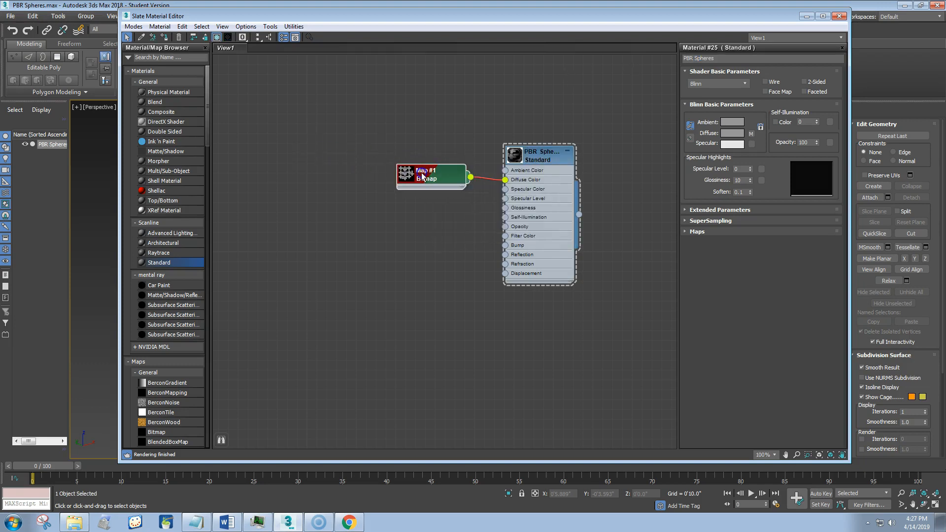
double_click(425, 173)
drag(790, 17, 611, 239)
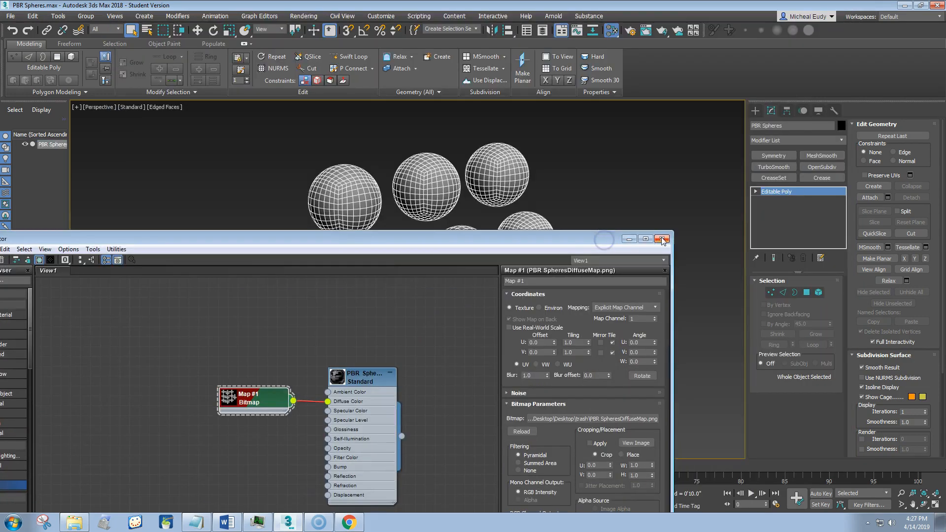
click(662, 239)
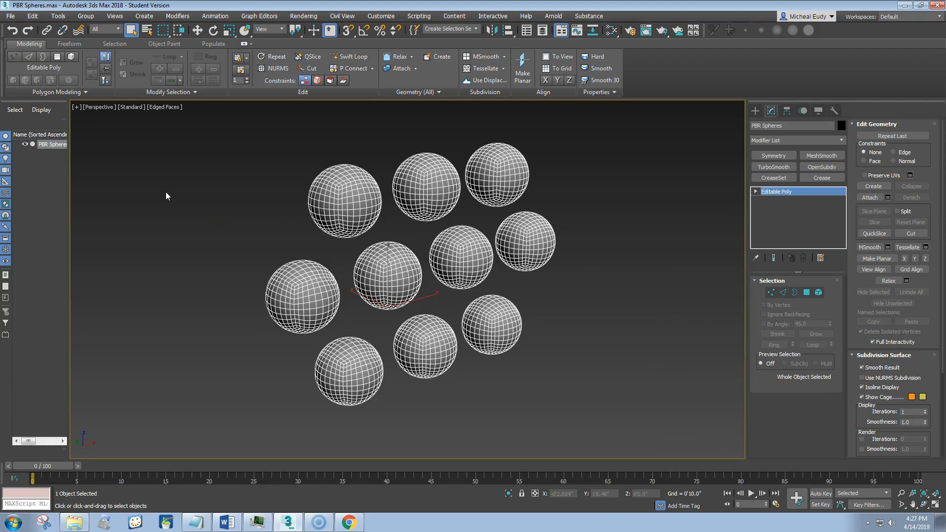
Export the selected spheres mesh as FBX with embedded media, replacing PBR Spheres.FBX in the trash folder
click(10, 15)
mouse_move(27, 163)
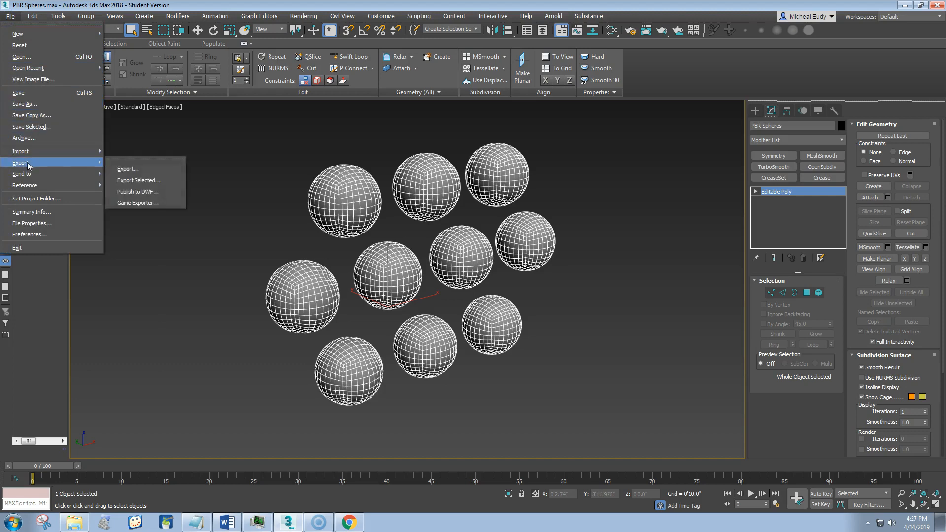
click(132, 177)
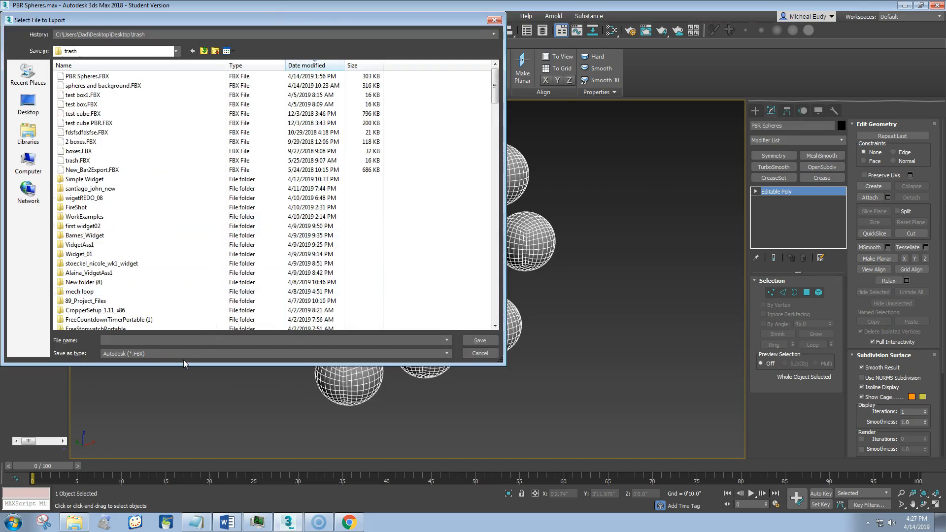
click(79, 76)
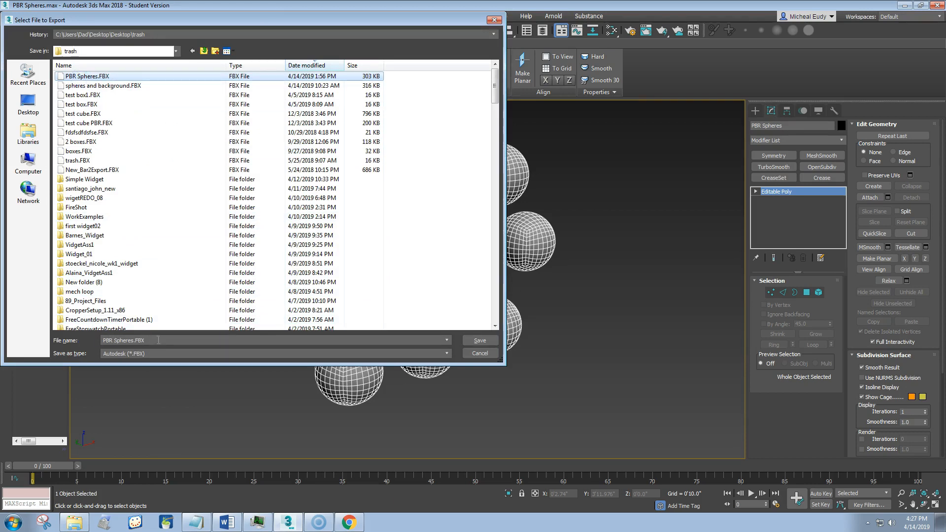
click(485, 341)
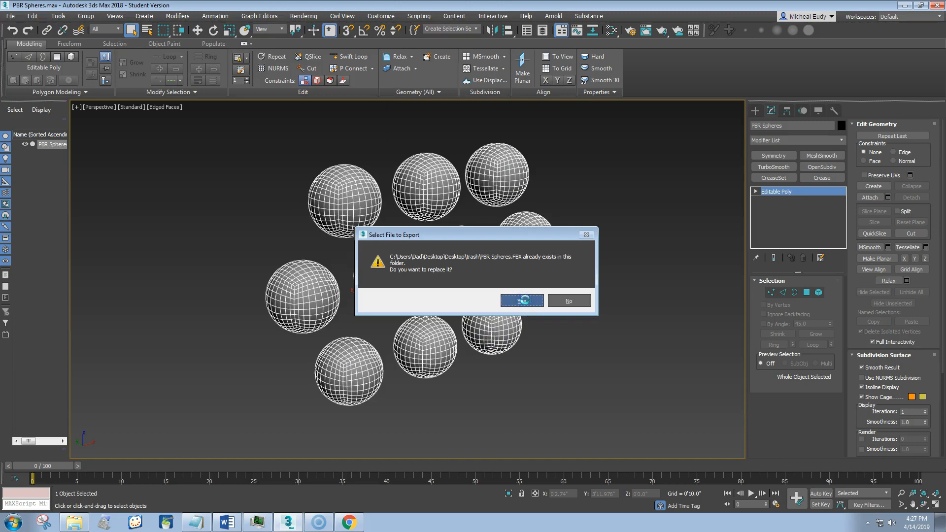
click(522, 300)
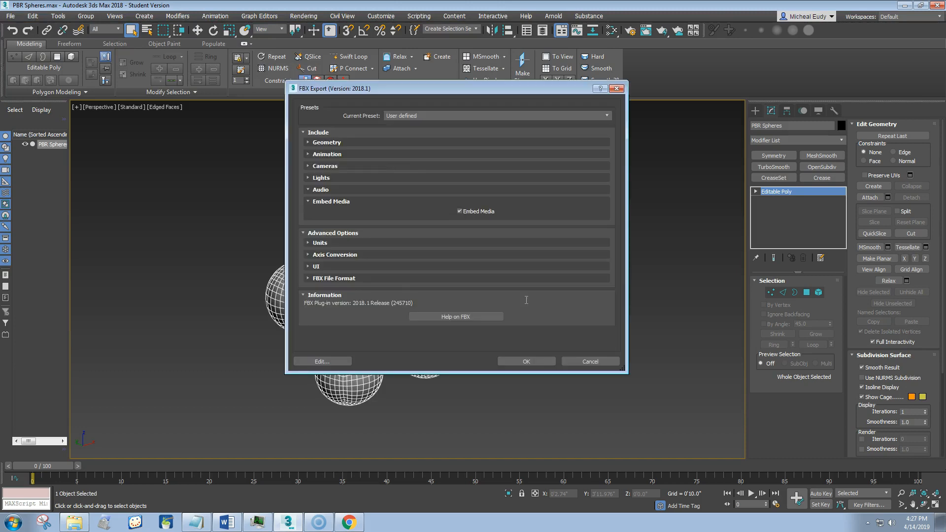
click(401, 141)
click(401, 142)
click(522, 363)
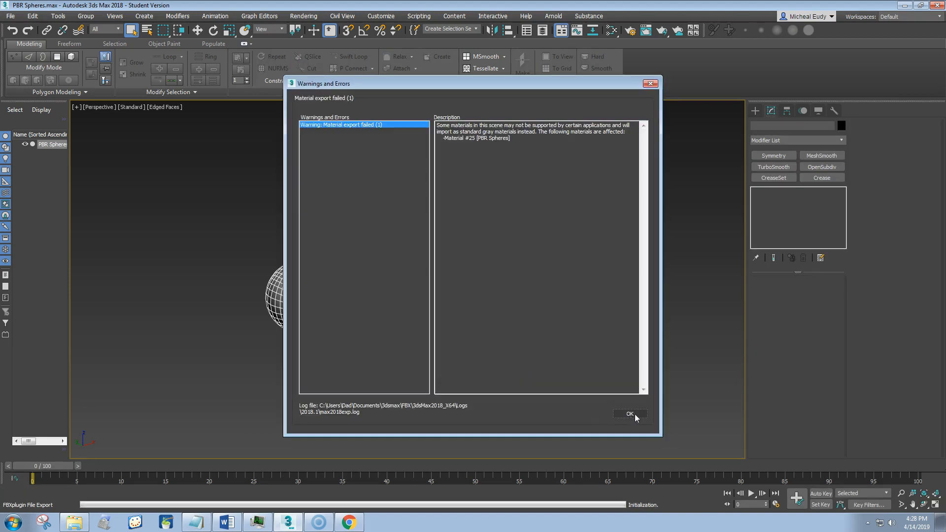
click(635, 417)
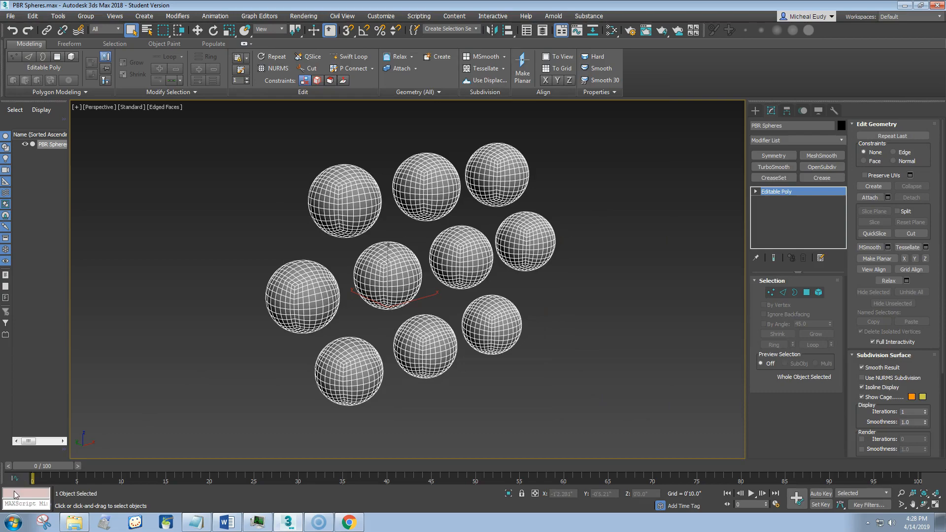
Switch to Sketchfab in Chrome and upload PBR Spheres.FBX from the trash folder as a new model named PBR Spheres
key(alt+Tab)
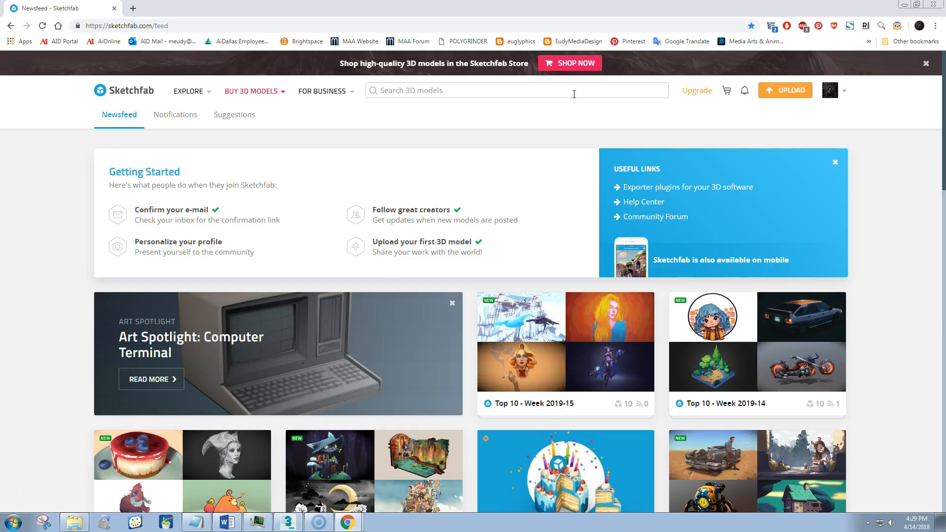
click(829, 92)
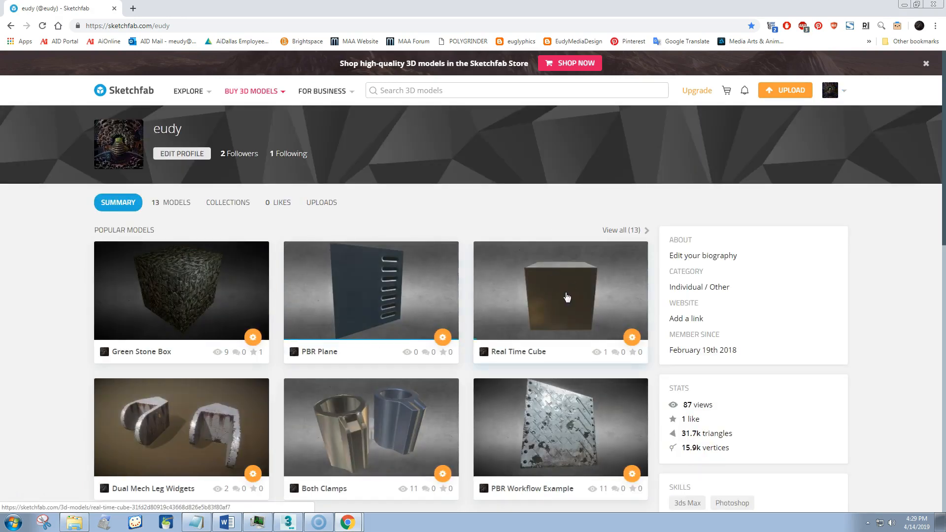
click(783, 94)
click(460, 301)
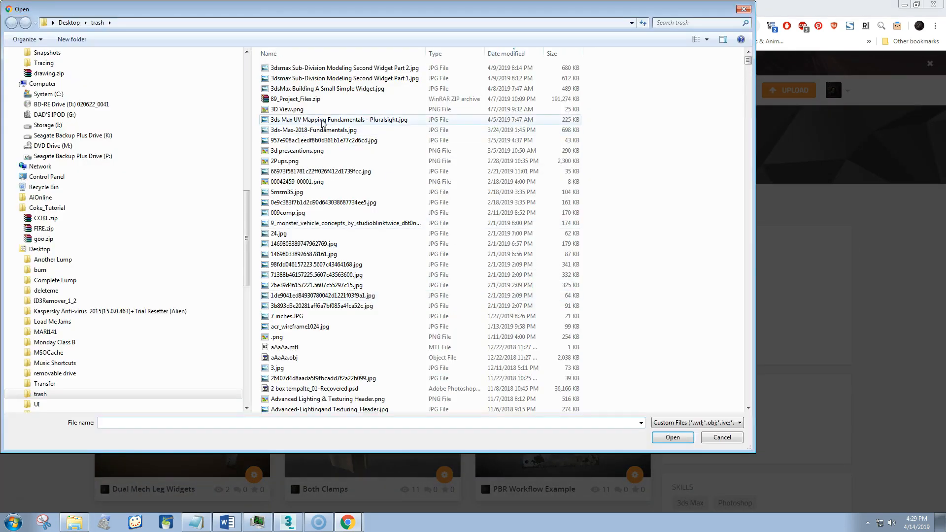
scroll(296, 227, up, 8)
click(293, 68)
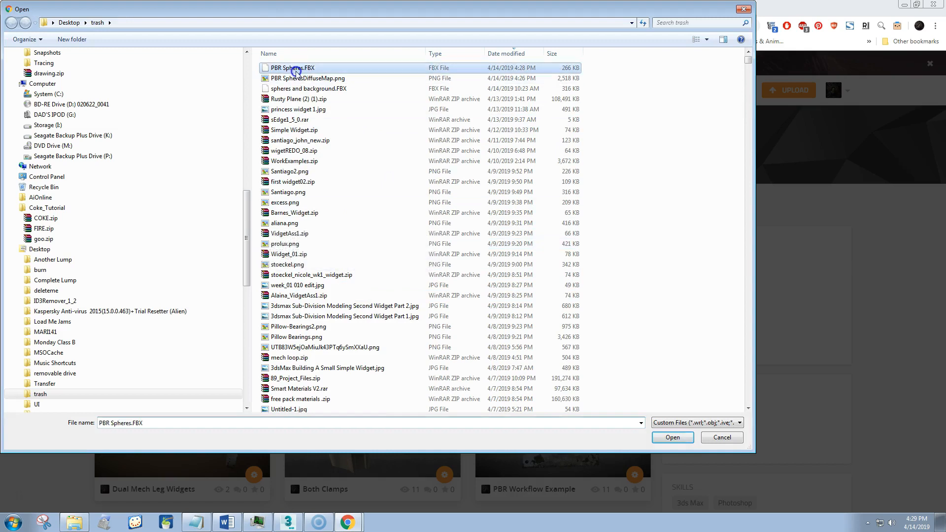
click(661, 438)
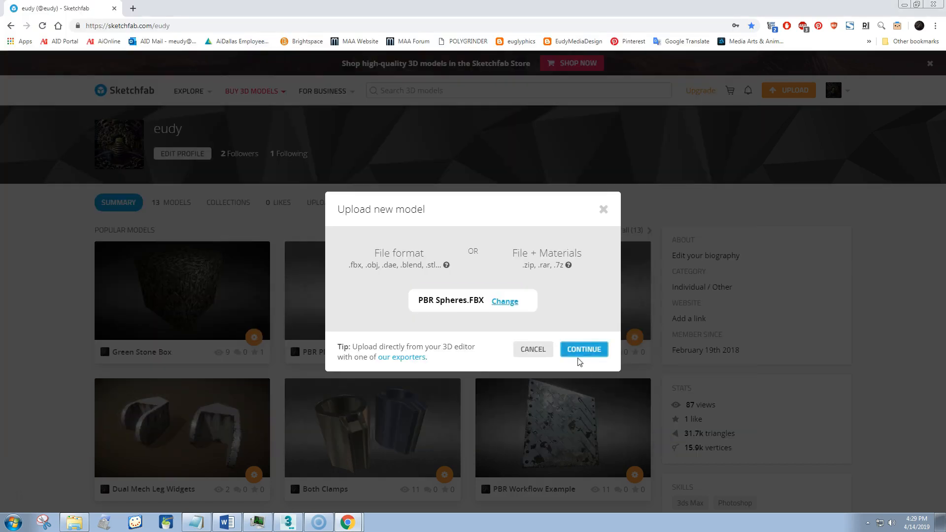
click(579, 351)
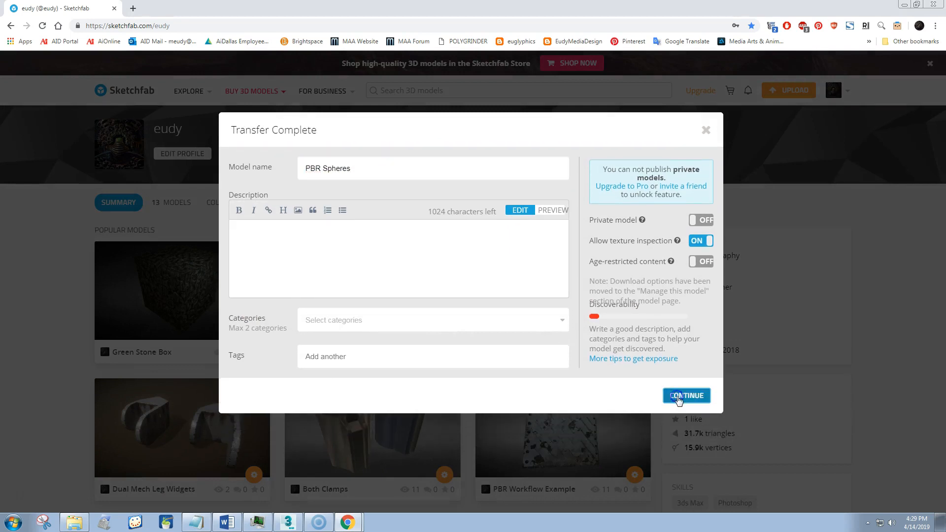
click(678, 399)
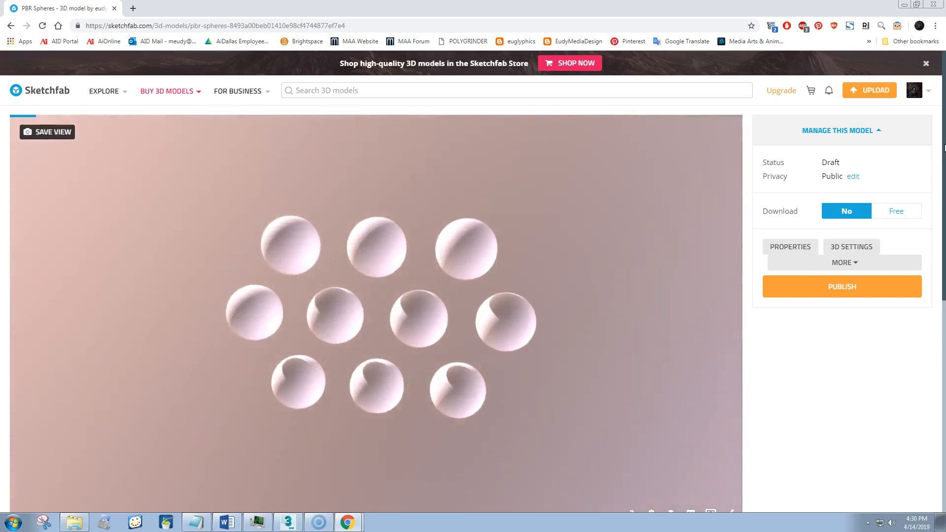
Open the uploaded model's 3D settings and set its background to the dirty_light image
scroll(941, 143, down, 1)
drag(415, 368, 442, 374)
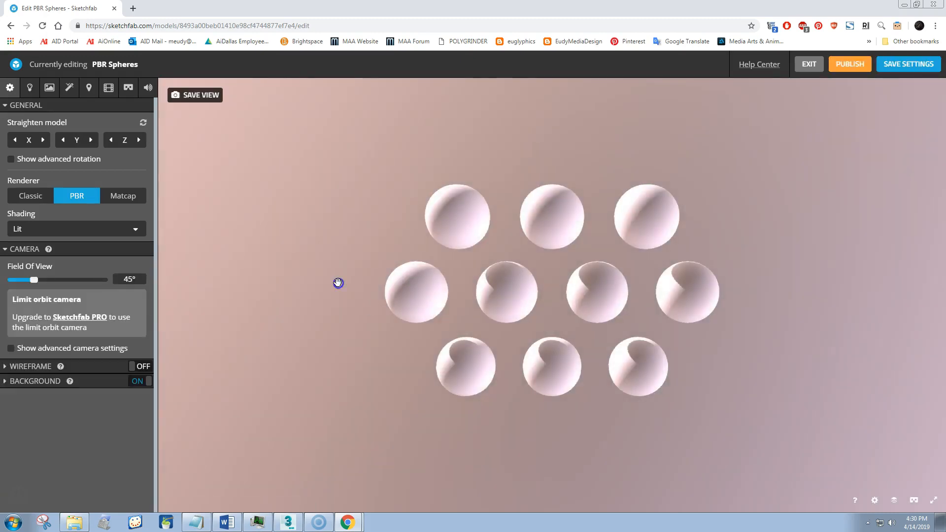
drag(338, 281, 367, 283)
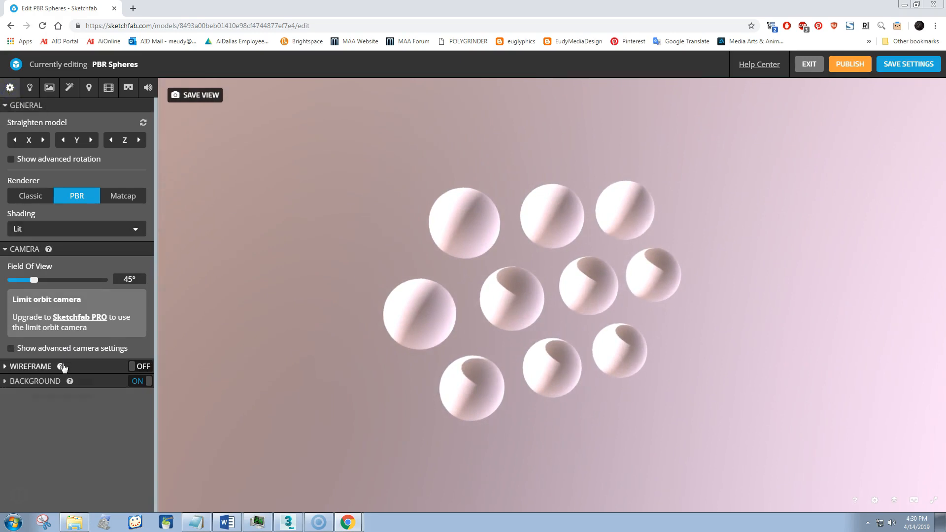
click(33, 383)
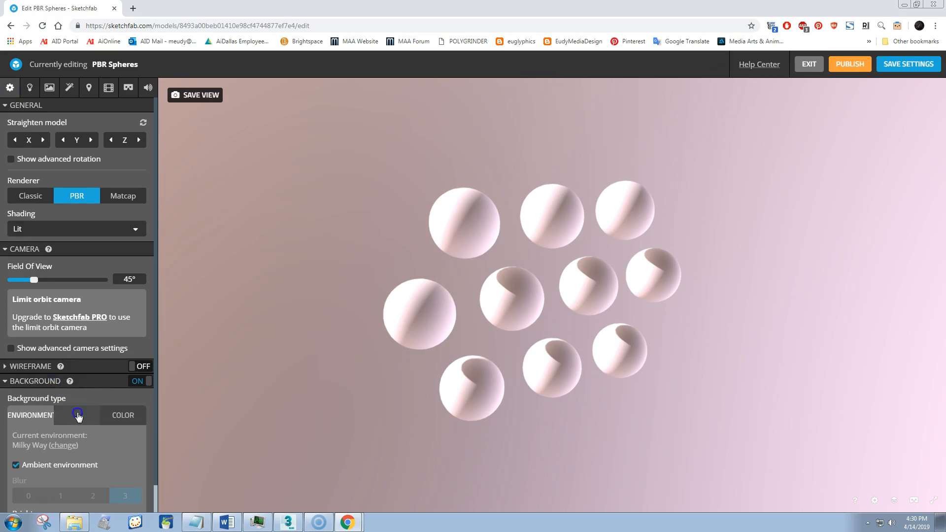
click(77, 415)
click(63, 481)
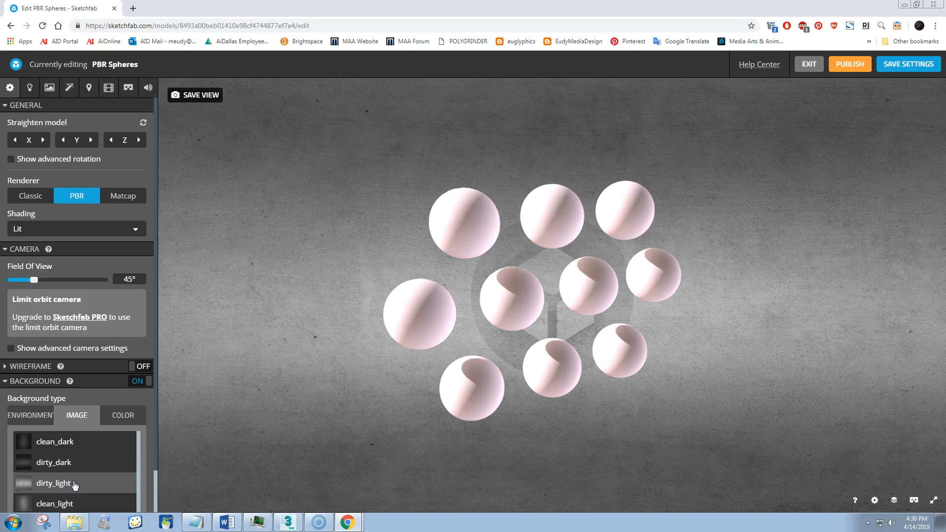
Set the model's lighting environment to Glazed Patio by Restaurant
click(30, 88)
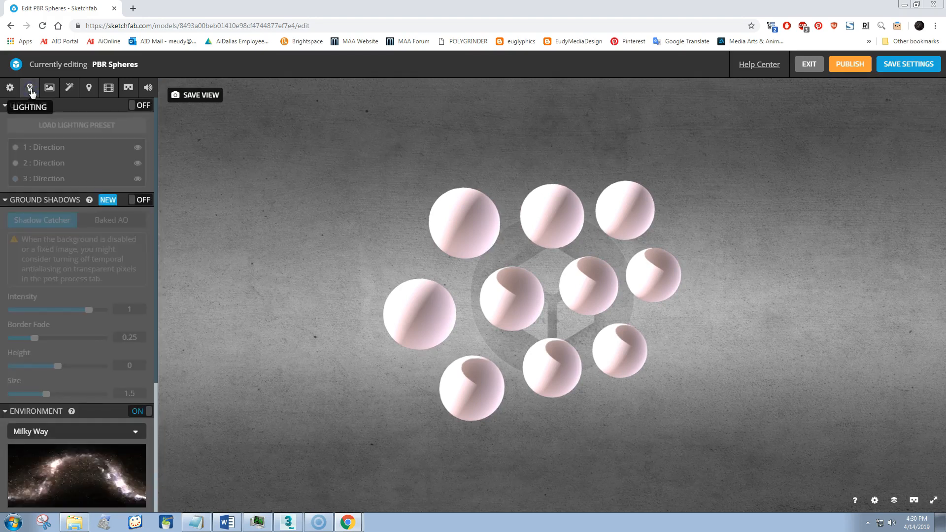
scroll(122, 438, down, 1)
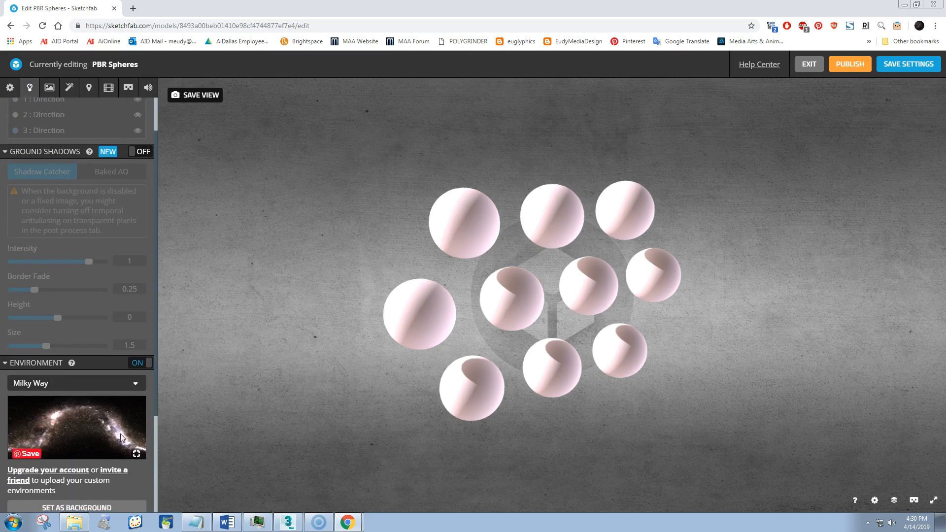
scroll(138, 388, down, 3)
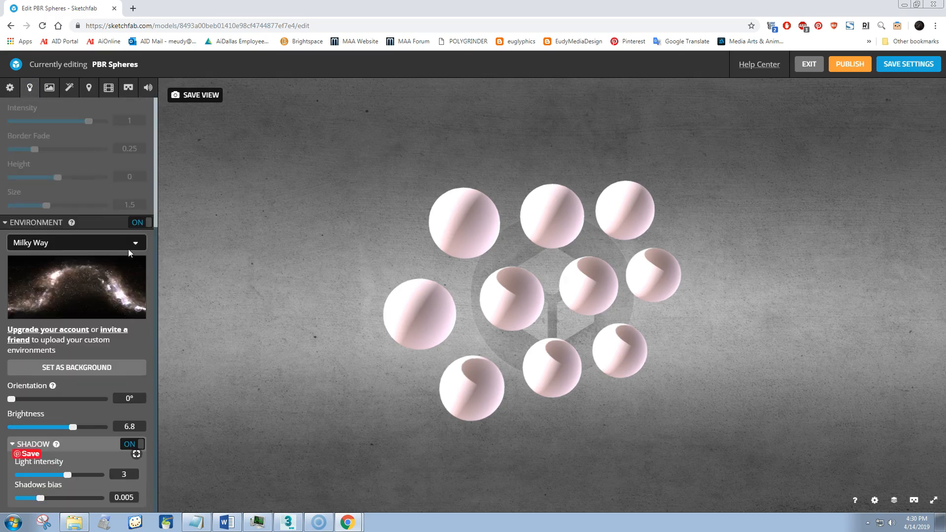
click(131, 245)
scroll(102, 410, down, 4)
scroll(102, 410, down, 7)
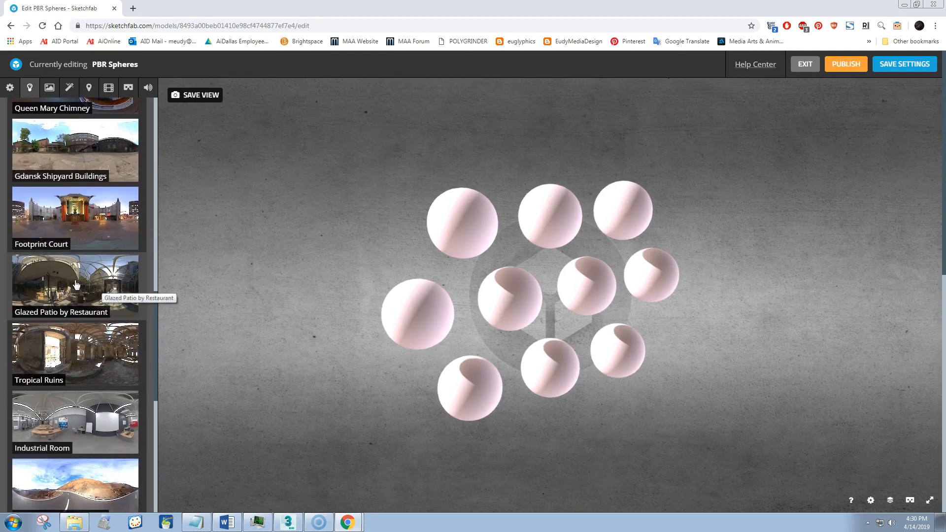
click(77, 285)
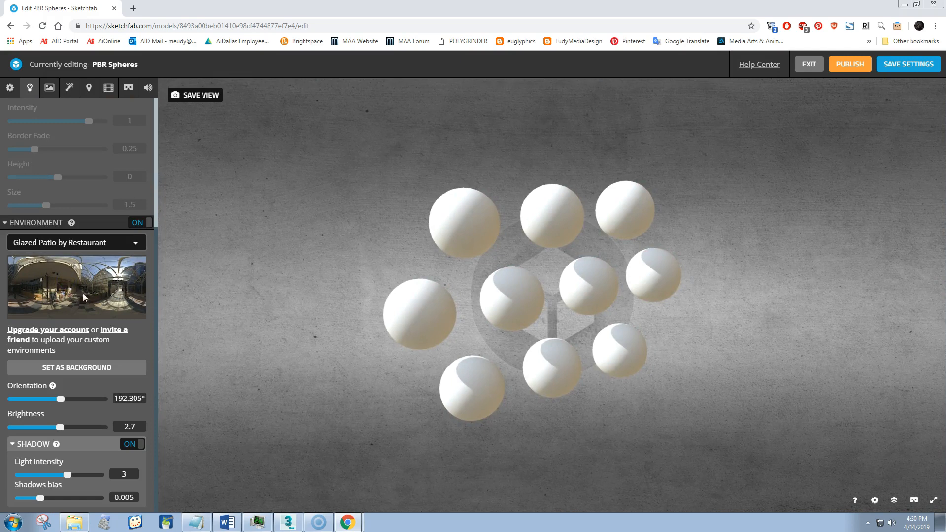
Keep the spheres' material on the Metalness workflow and set its base color to grey #828282
click(50, 92)
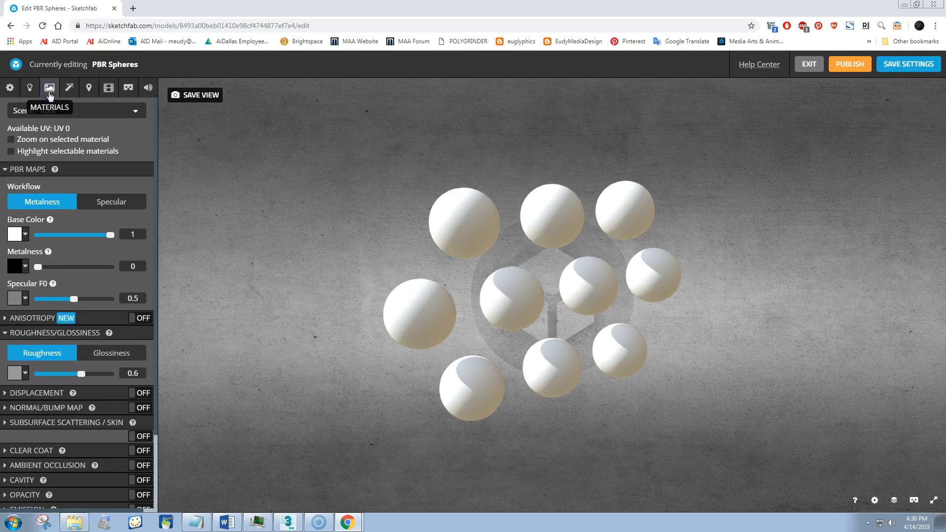
click(129, 209)
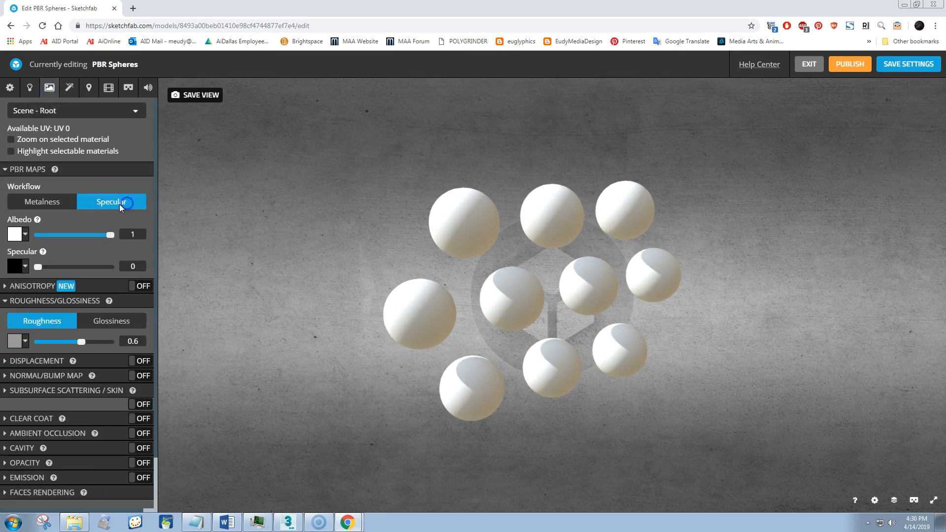
click(48, 205)
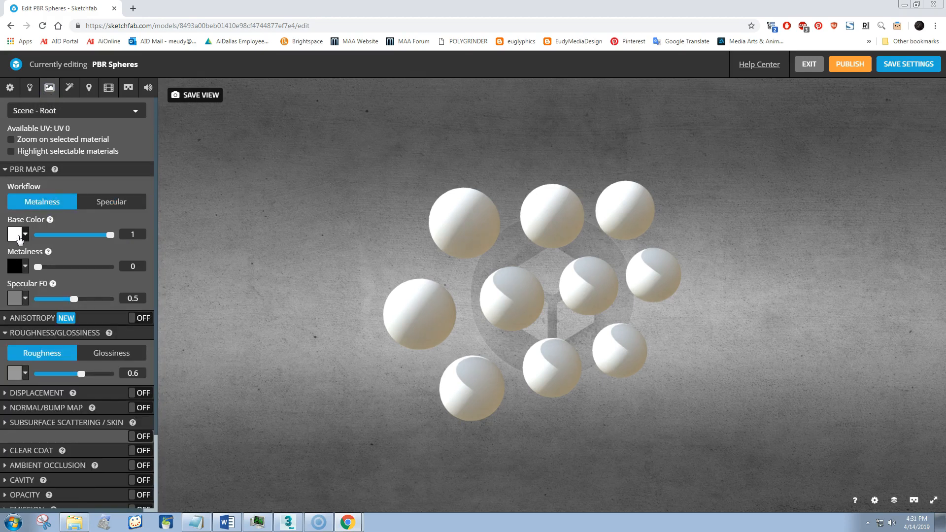
click(18, 236)
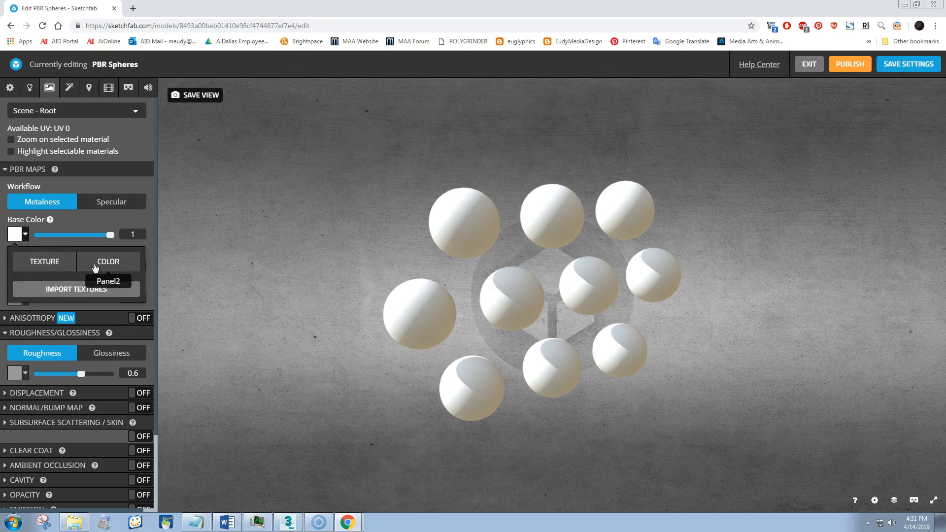
click(95, 266)
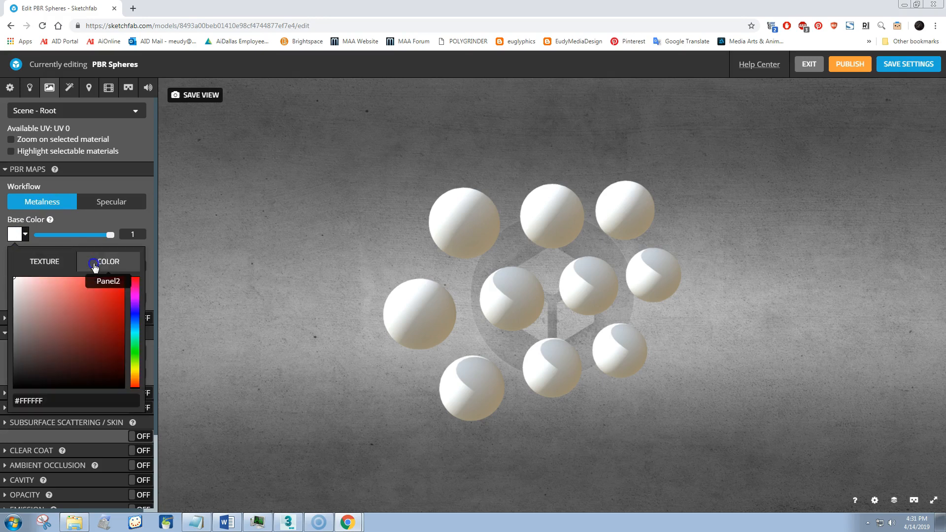
click(13, 333)
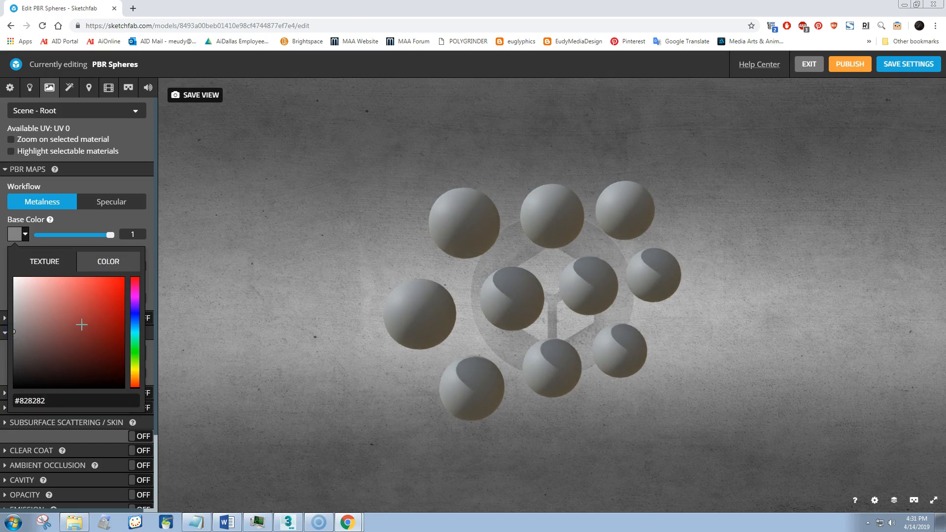
click(80, 218)
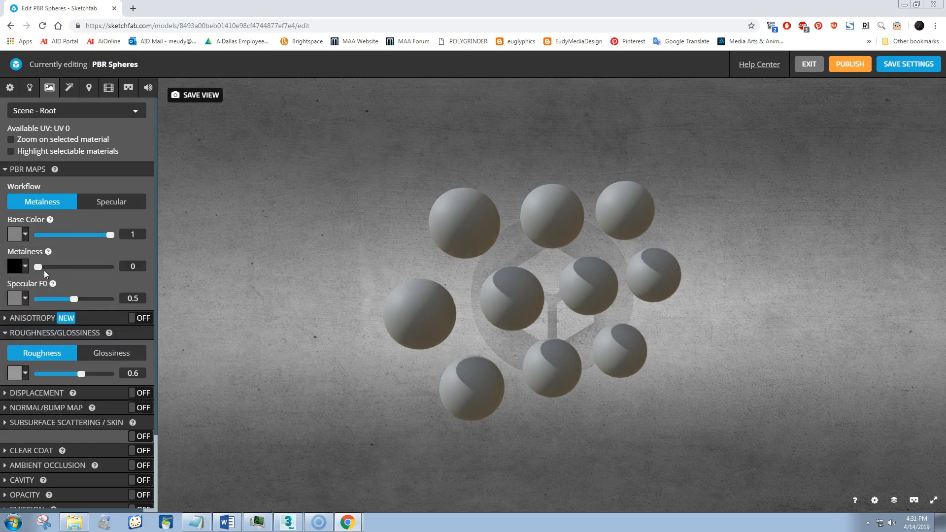
Set the material's metalness to 1 and rotate the environment lighting so the highlights face the front of the spheres
drag(38, 267, 140, 273)
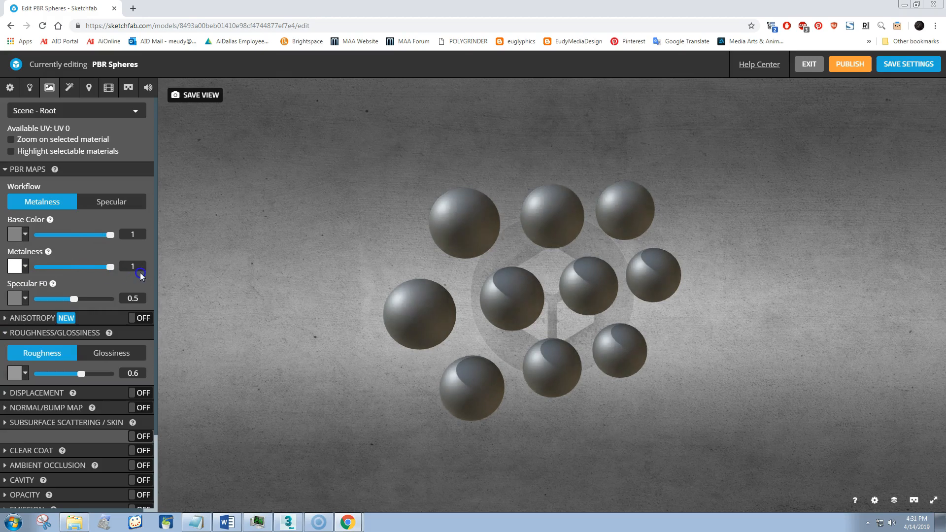
mouse_move(401, 361)
mouse_down()
mouse_move(363, 340)
mouse_move(398, 334)
mouse_move(405, 363)
mouse_up()
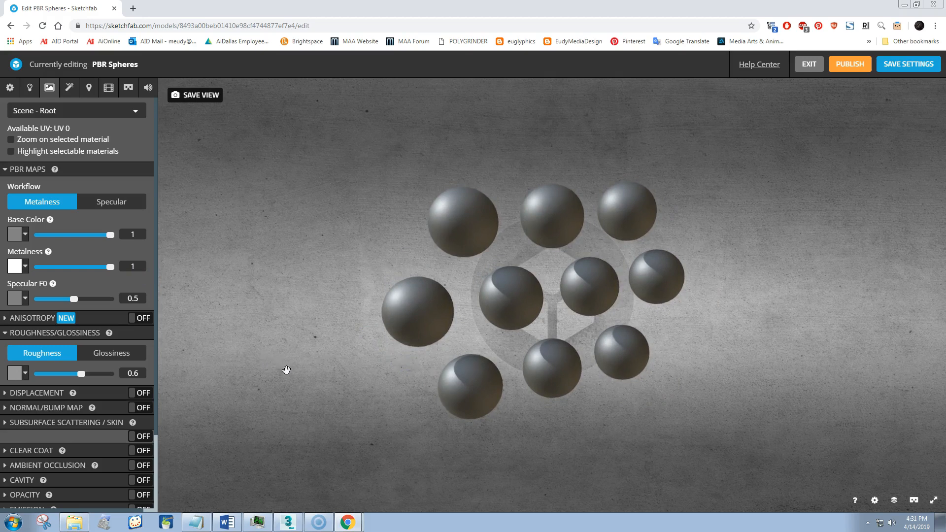
mouse_move(358, 373)
alt+mouse_down()
mouse_move(278, 375)
mouse_move(633, 393)
mouse_move(557, 393)
mouse_move(576, 394)
alt+mouse_up()
mouse_move(327, 391)
mouse_down()
mouse_move(291, 382)
mouse_move(274, 395)
mouse_move(341, 396)
mouse_up()
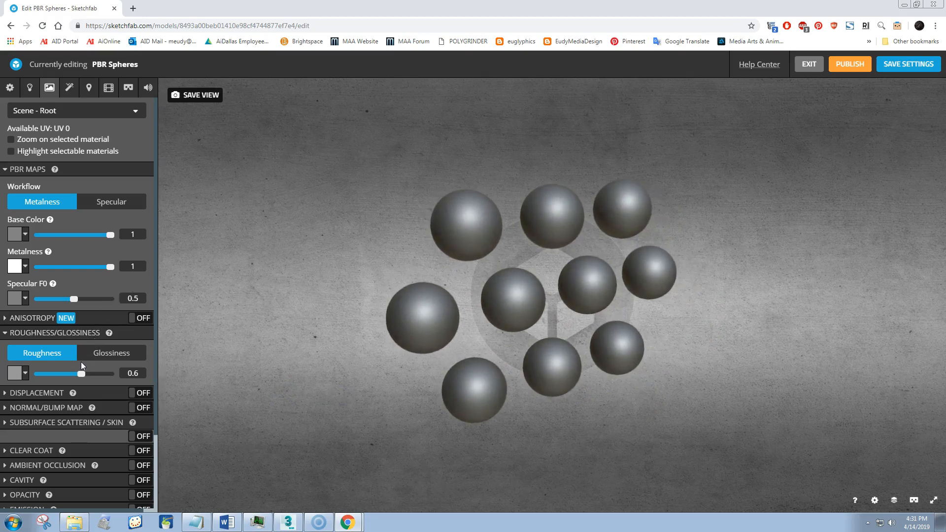
Lower the material's roughness to 0 for mirror-like spheres and check the reflections from a slightly different angle
click(82, 374)
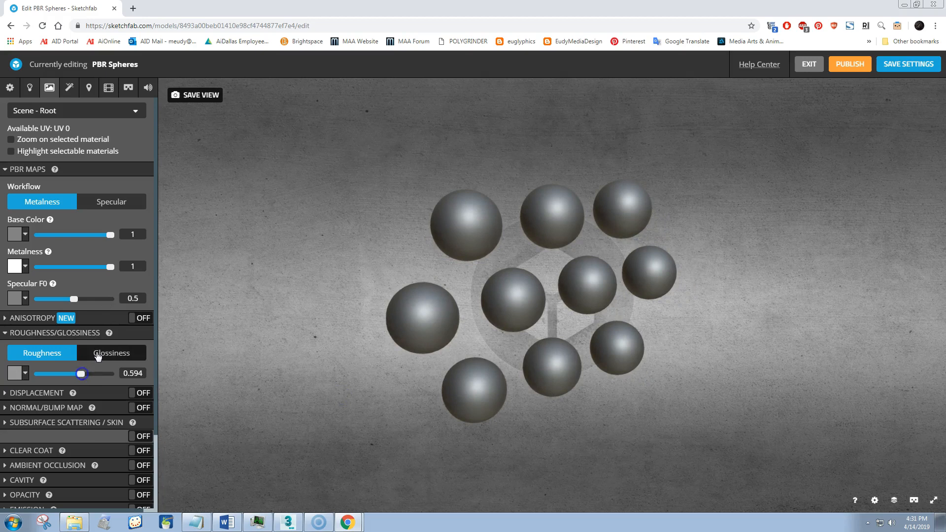
click(113, 352)
click(53, 354)
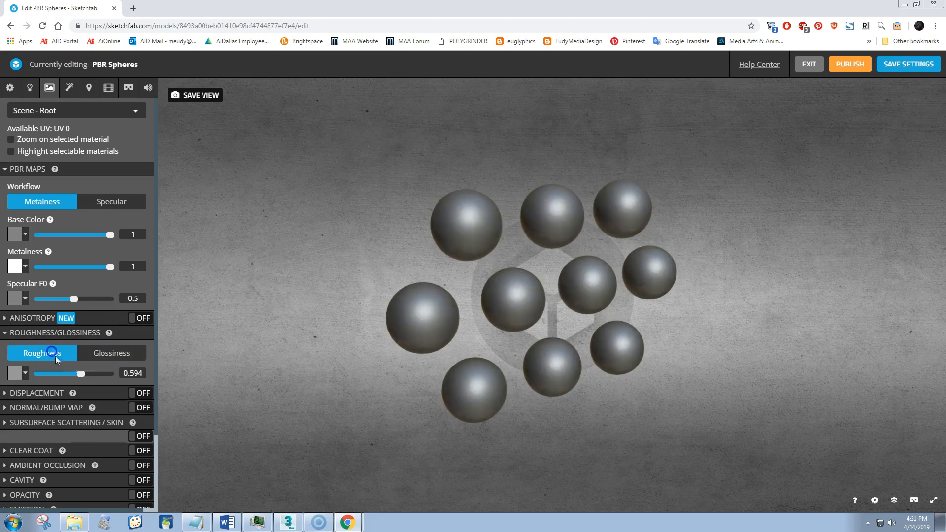
drag(81, 374, 31, 374)
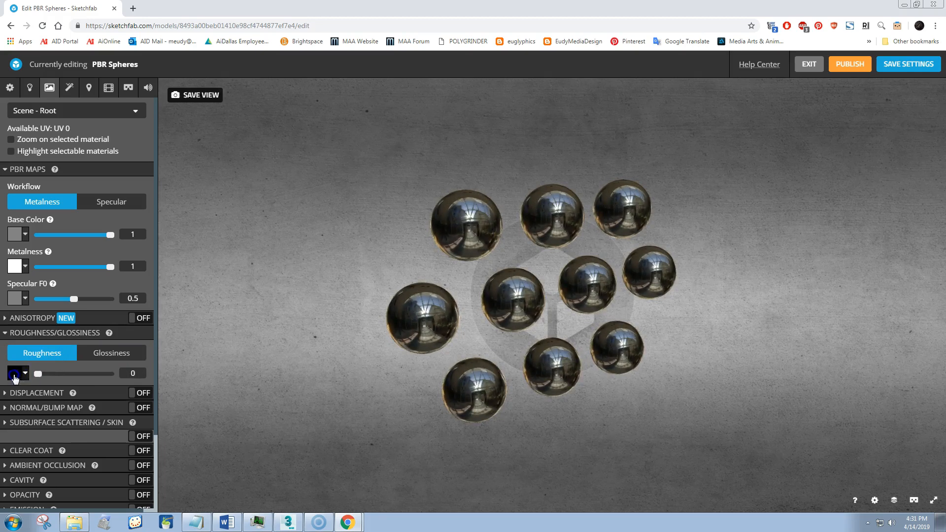
mouse_move(357, 344)
mouse_down()
mouse_move(289, 342)
mouse_move(361, 349)
mouse_up()
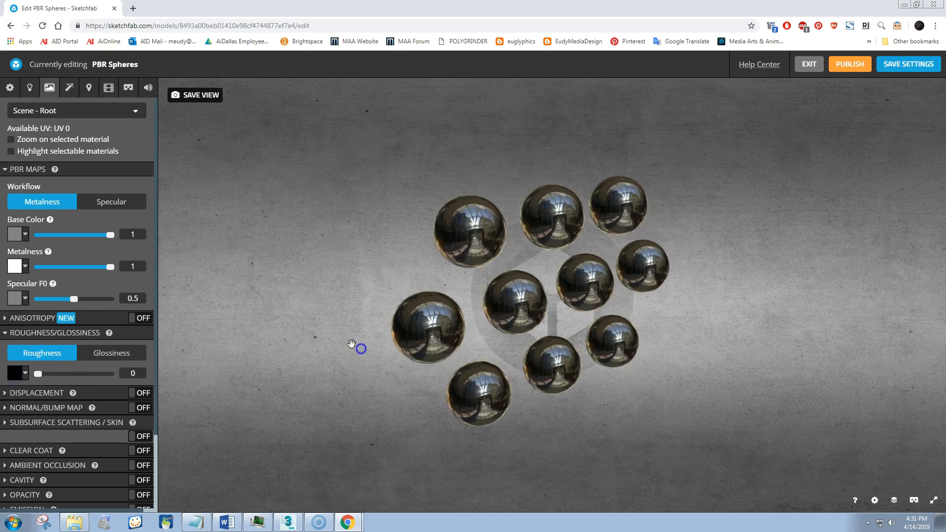
Set the material's metalness to 0, Specular F0 to 1 and roughness to 0.429, with the spheres framed closer
click(16, 267)
drag(63, 299, 120, 304)
drag(318, 301, 353, 294)
scroll(353, 293, up, 5)
drag(292, 296, 297, 292)
scroll(421, 310, down, 2)
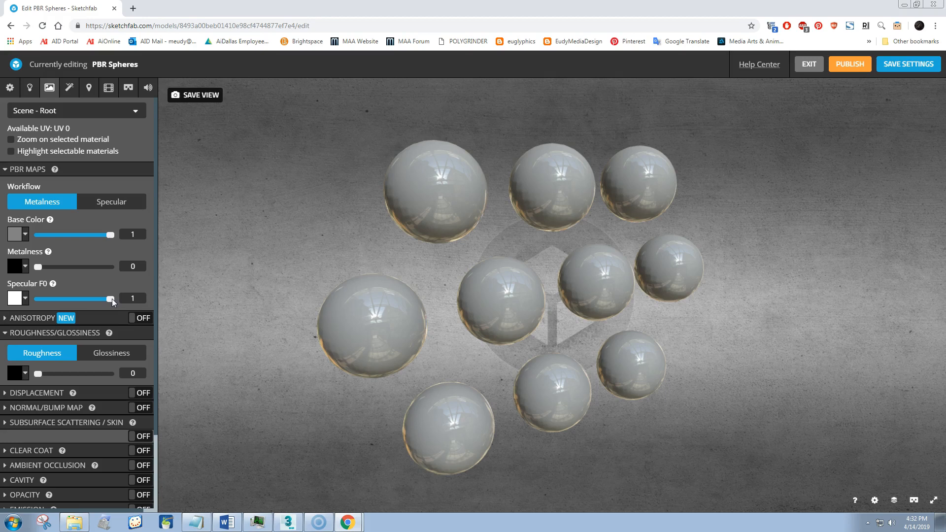
drag(41, 375, 69, 376)
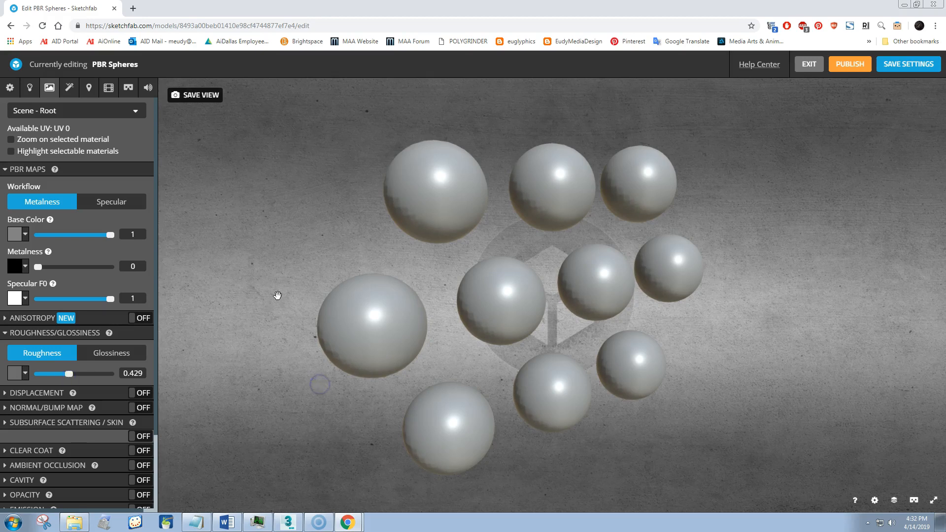
Save the current view and 3D settings, publish the PBR Spheres model and exit the editor to its model page
click(198, 96)
click(900, 66)
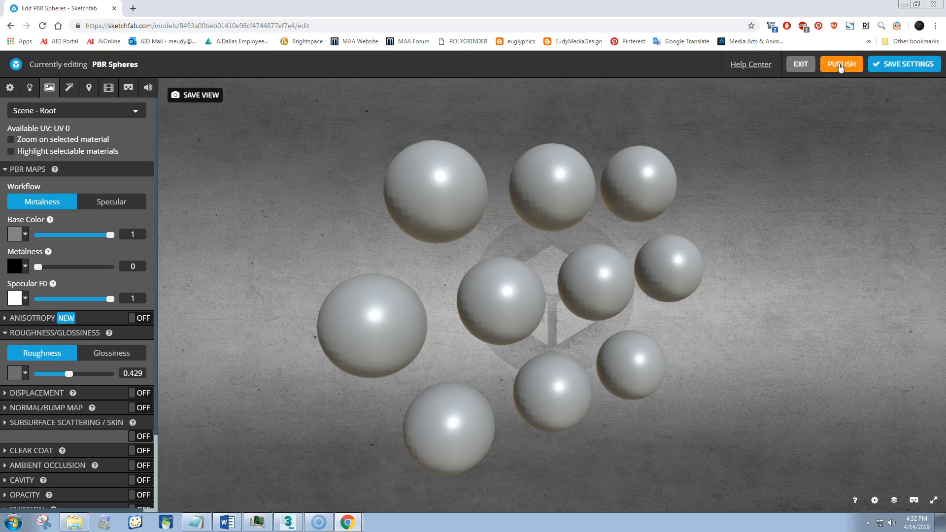
click(840, 66)
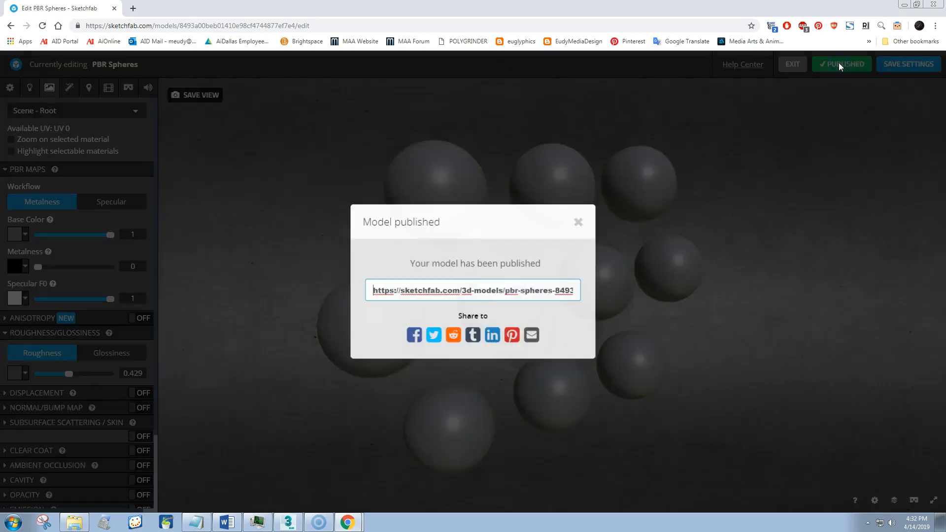
click(579, 222)
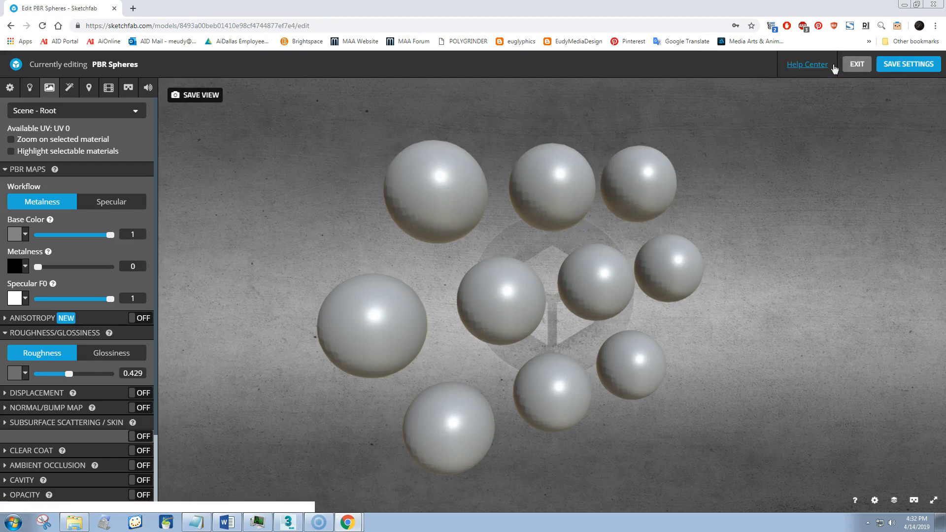
click(855, 65)
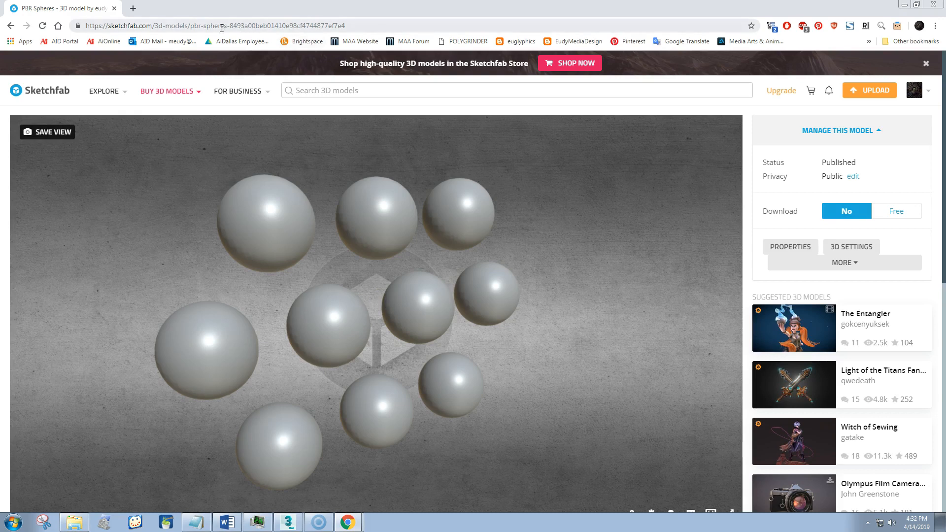
Copy the model ID at the end of the published model's web address, after "pbr-spheres-"
drag(231, 27, 351, 27)
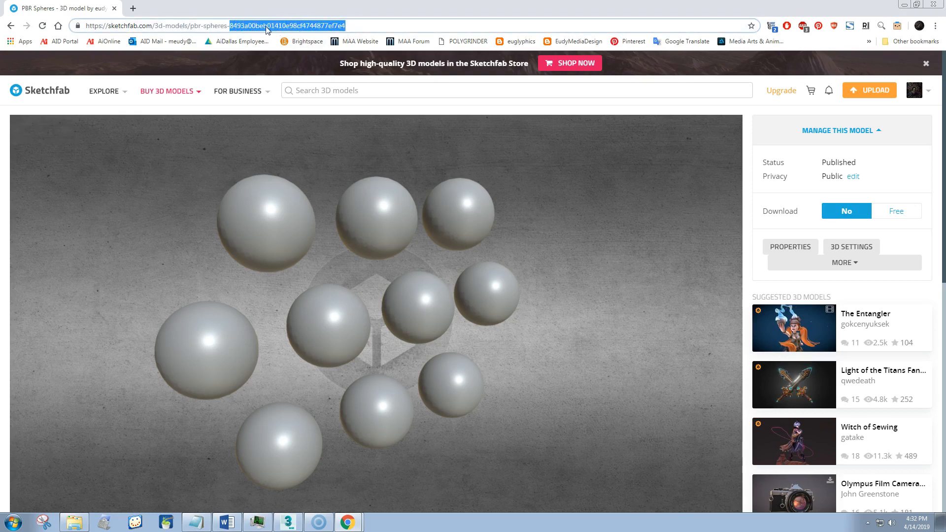
right_click(266, 27)
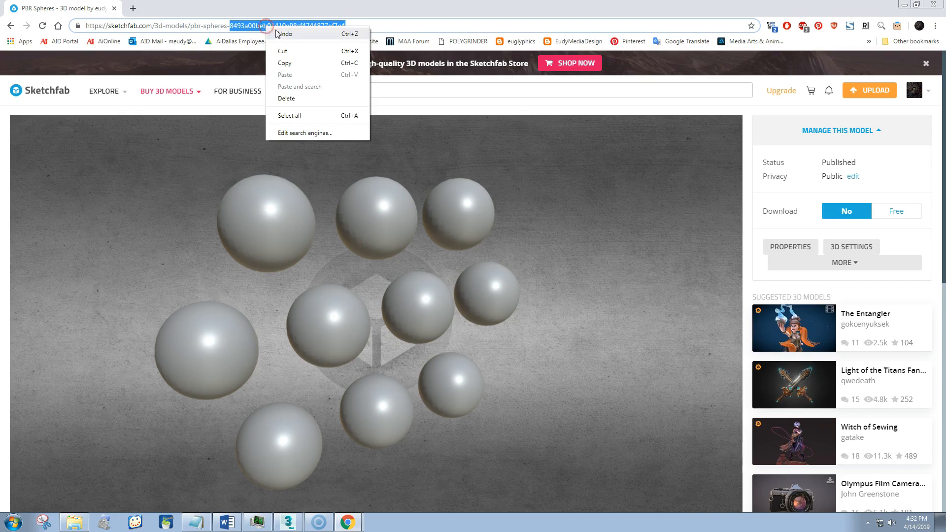
click(288, 65)
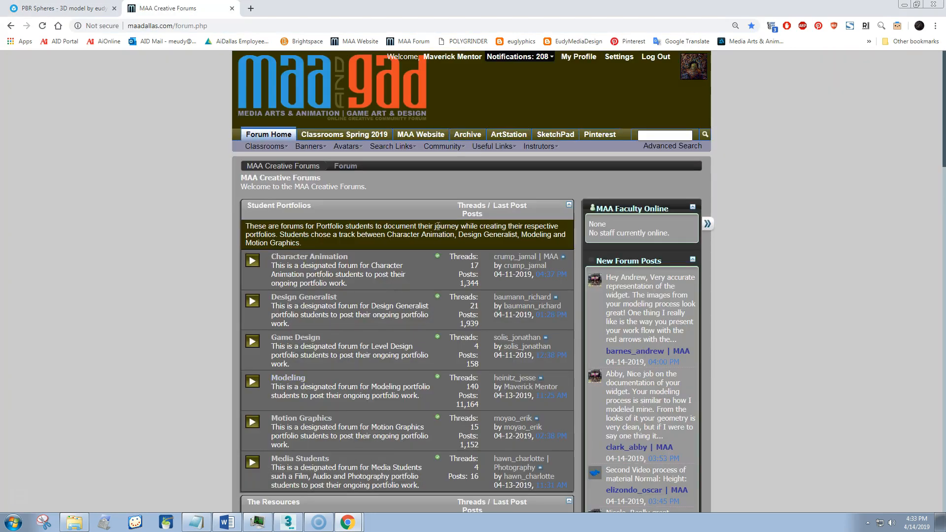
On the MAA Creative Forums site, open the Texture Mapping for Games classroom and the instructor's own thread among the normal threads
click(265, 147)
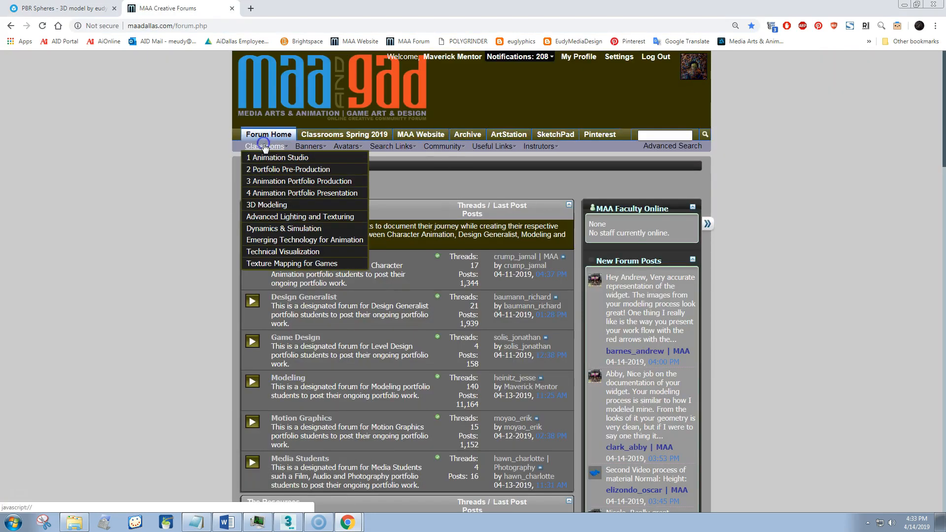
click(298, 266)
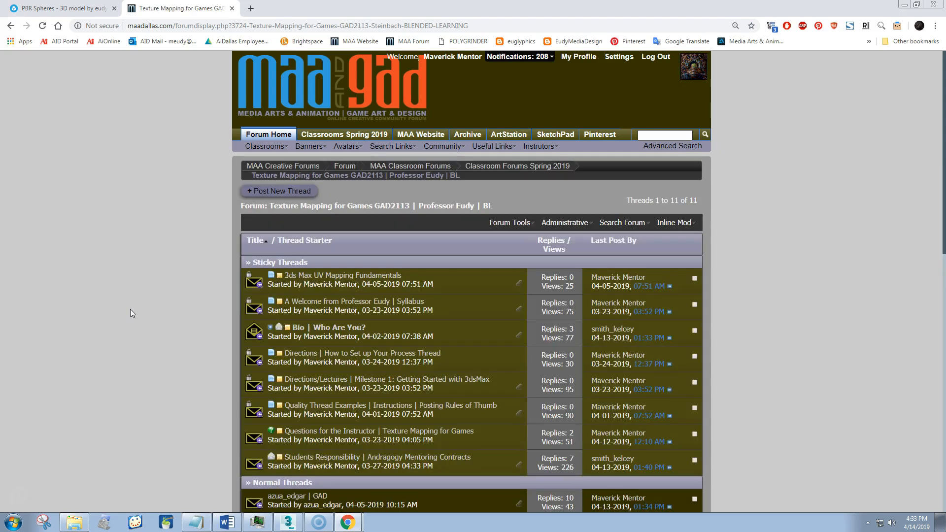
scroll(137, 244, down, 5)
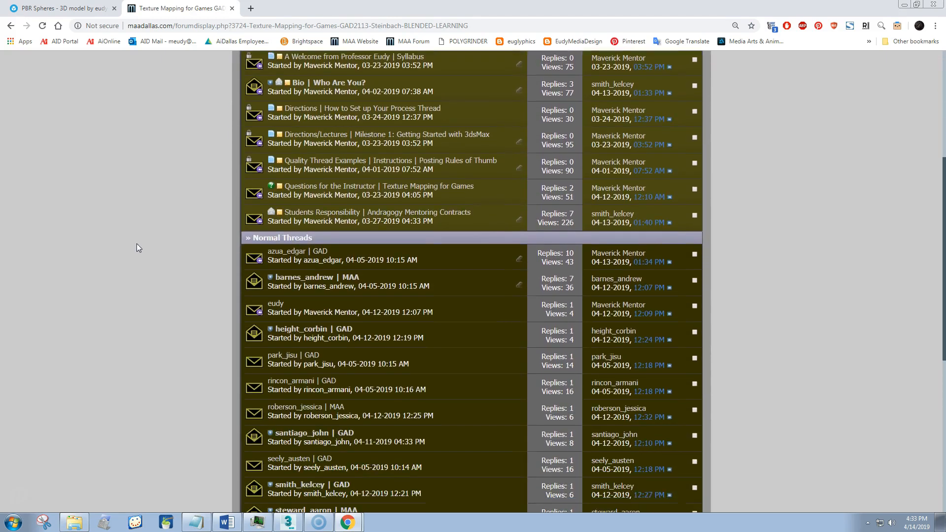
scroll(138, 253, down, 2)
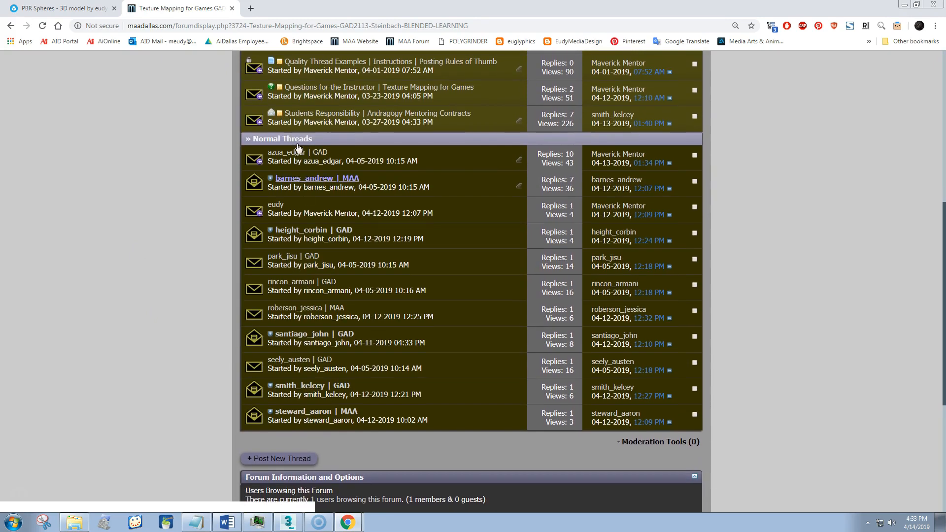
click(274, 204)
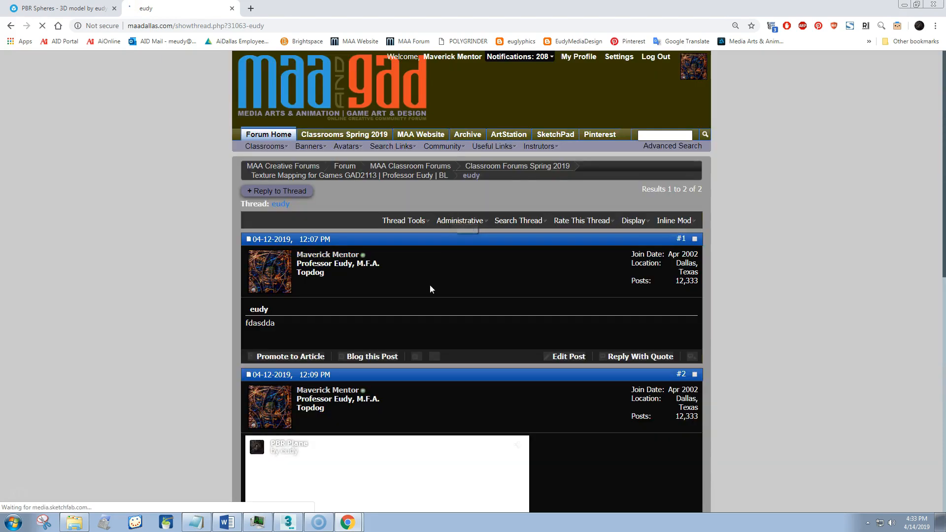
Start a reply to the thread with the title "Week 2" and the message text "PBR Spheres"
scroll(428, 282, down, 8)
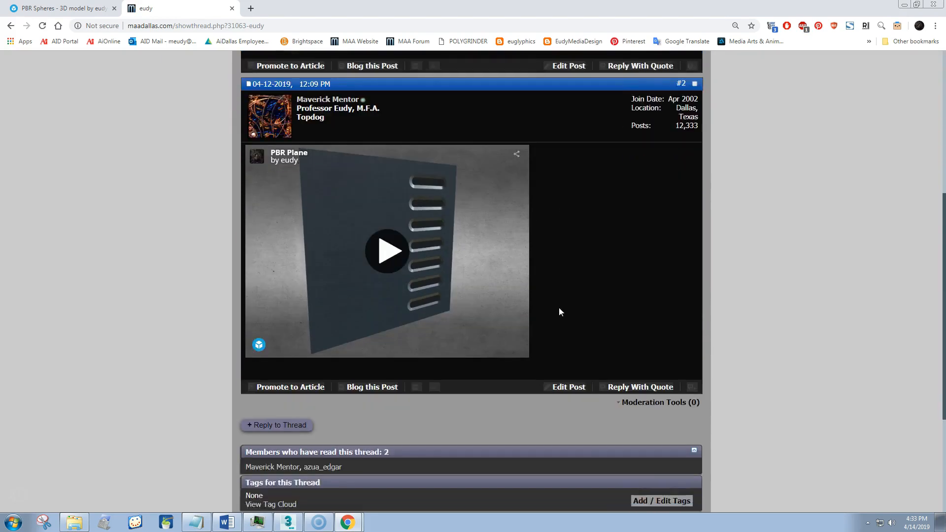
scroll(559, 311, down, 1)
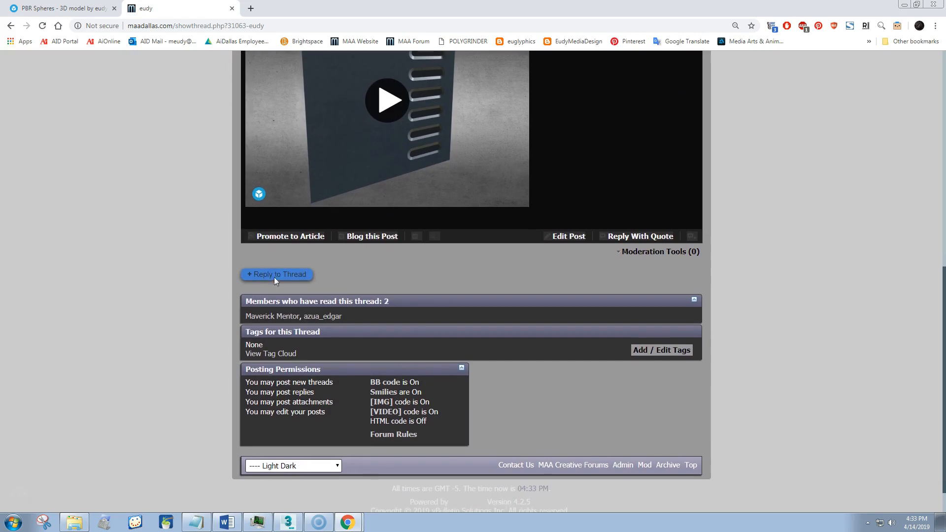
click(276, 276)
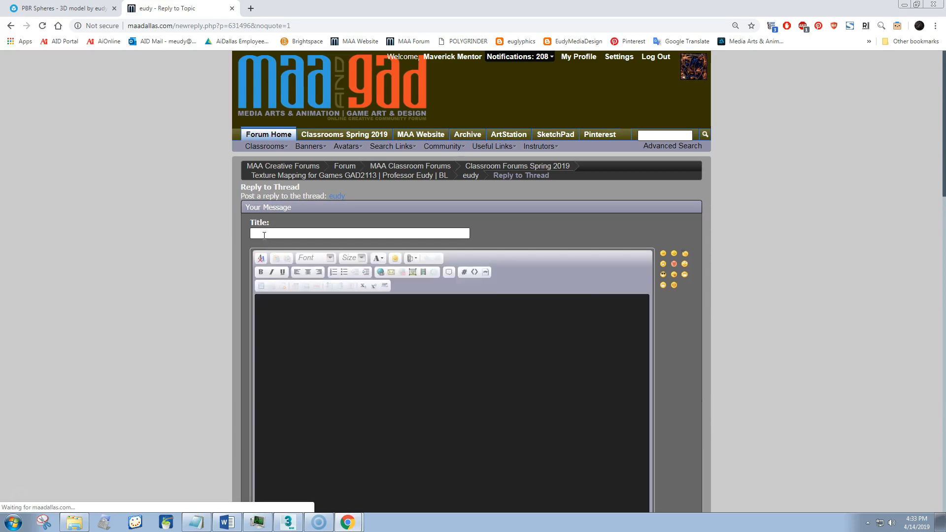
click(264, 234)
text(We)
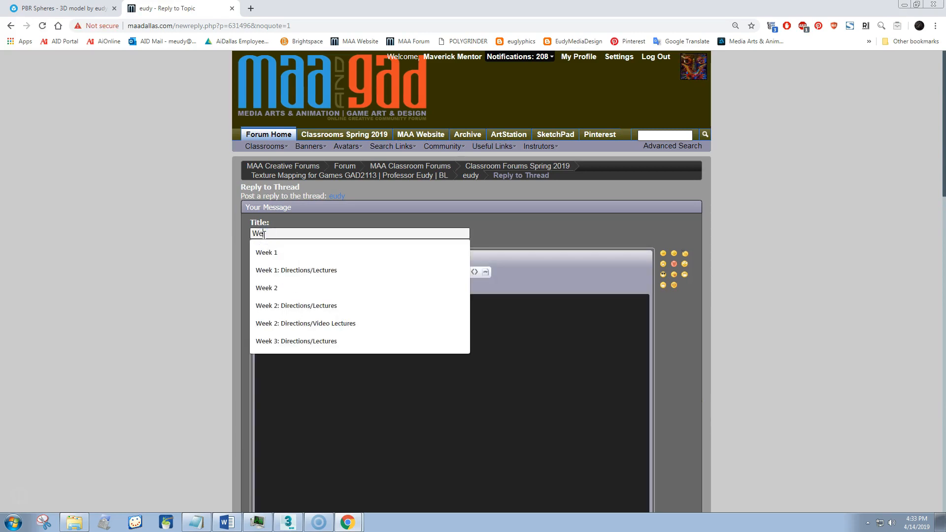
text(ek 2)
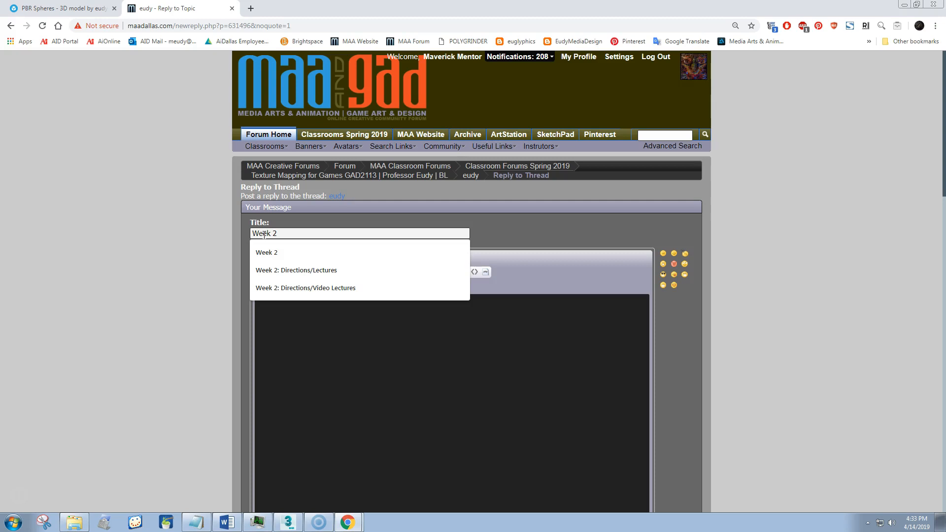
click(311, 329)
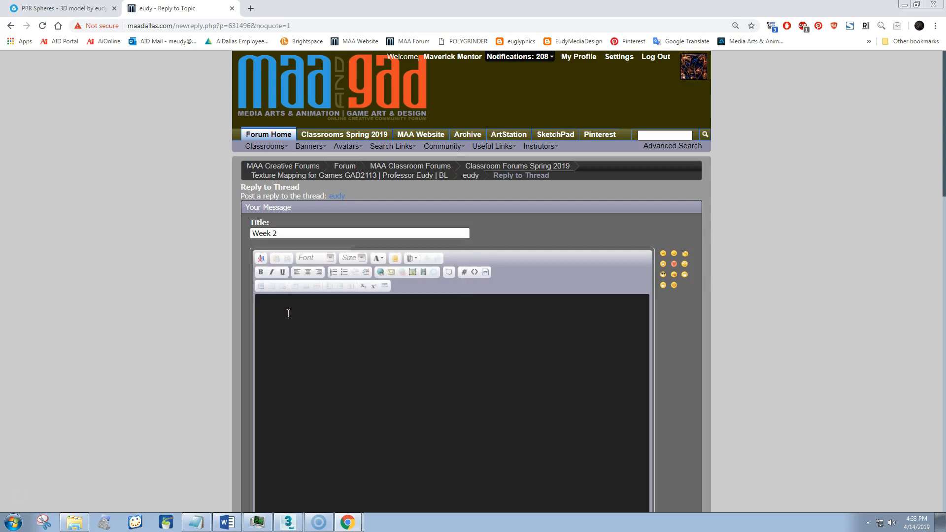
text(PBR Spheres)
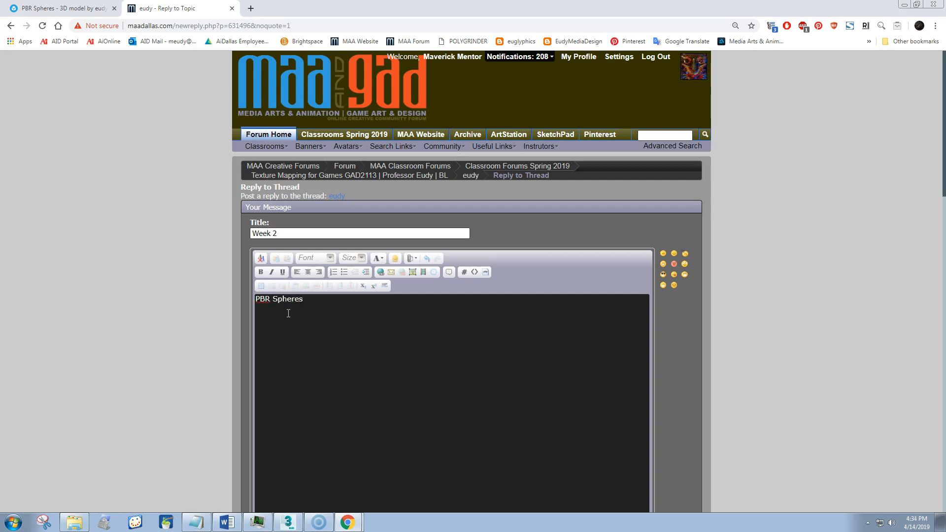
Below "PBR Spheres" in the message, insert the copied model ID enclosed in [sketchfab] and [/sketchfab] tags
key(Return)
key(Return)
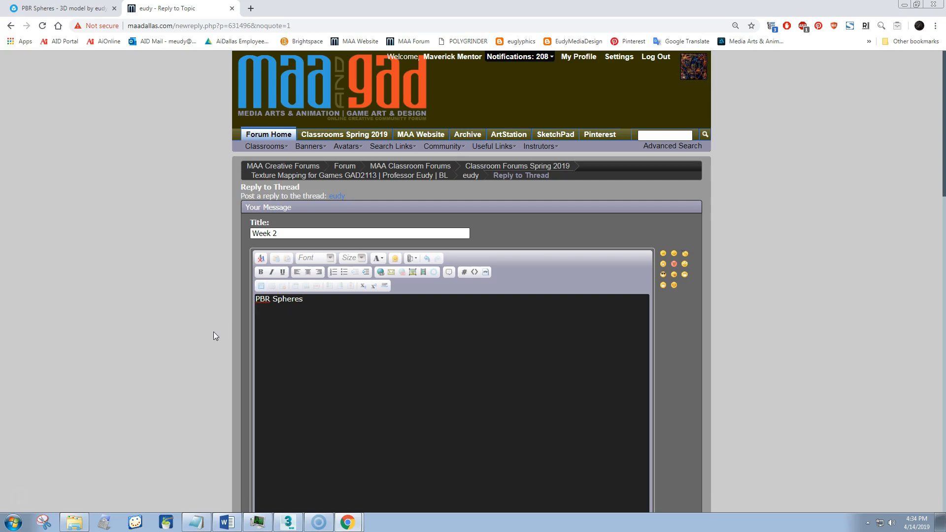
scroll(220, 336, down, 1)
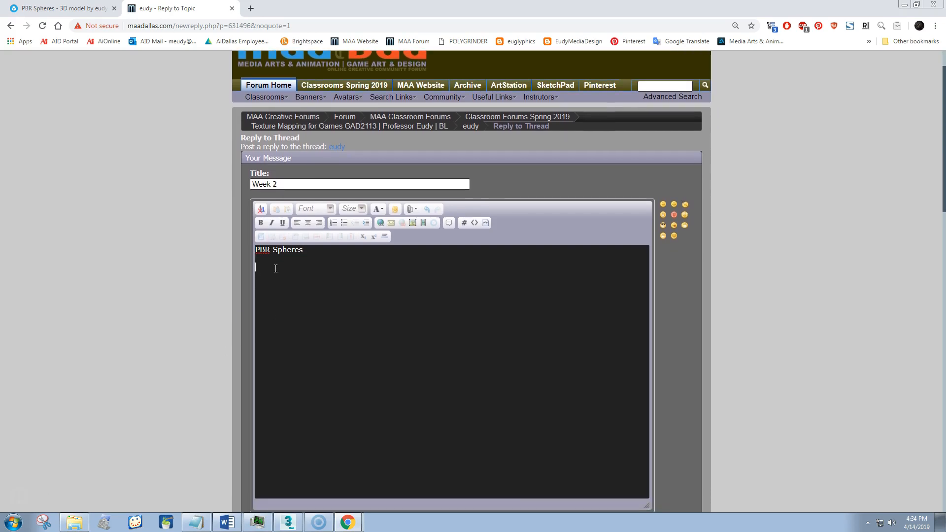
text({})
text(8493a00beb01410e98cf4744877ef7e4)
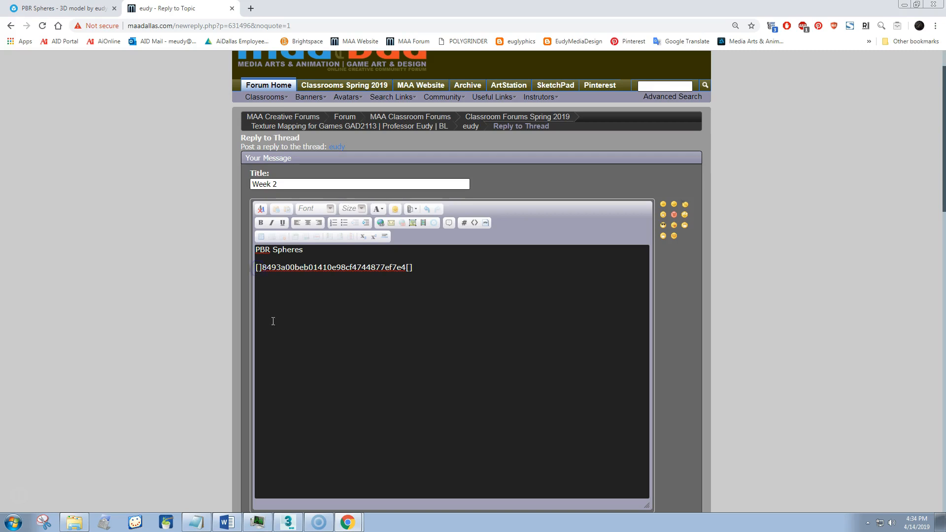
text(sketchfab)
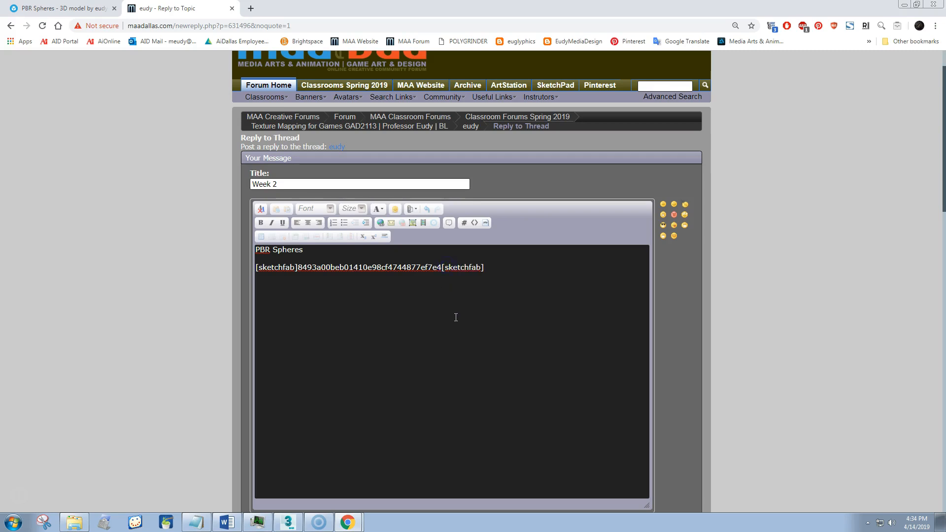
text(/)
Preview the post to check the embedded model and submit the reply to the thread
scroll(746, 303, down, 3)
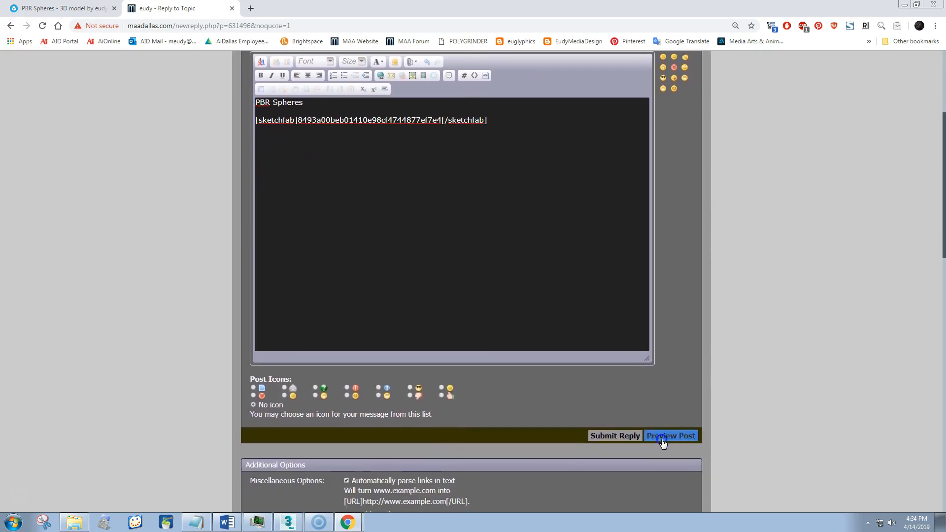
click(662, 437)
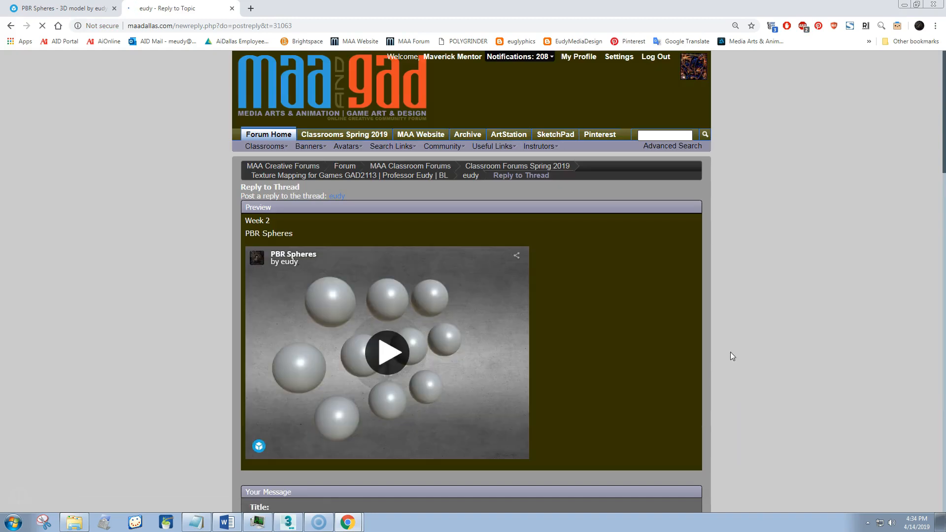
scroll(722, 352, down, 3)
scroll(722, 351, down, 3)
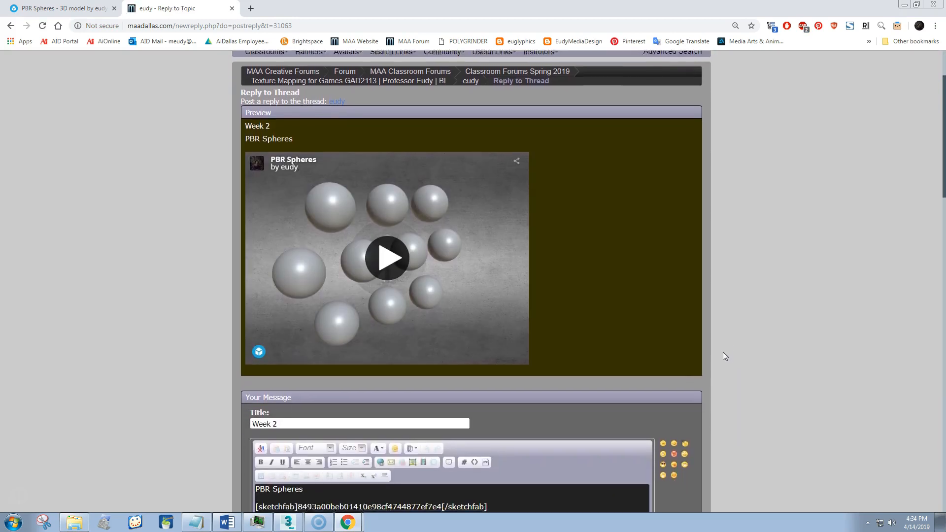
scroll(722, 356, down, 6)
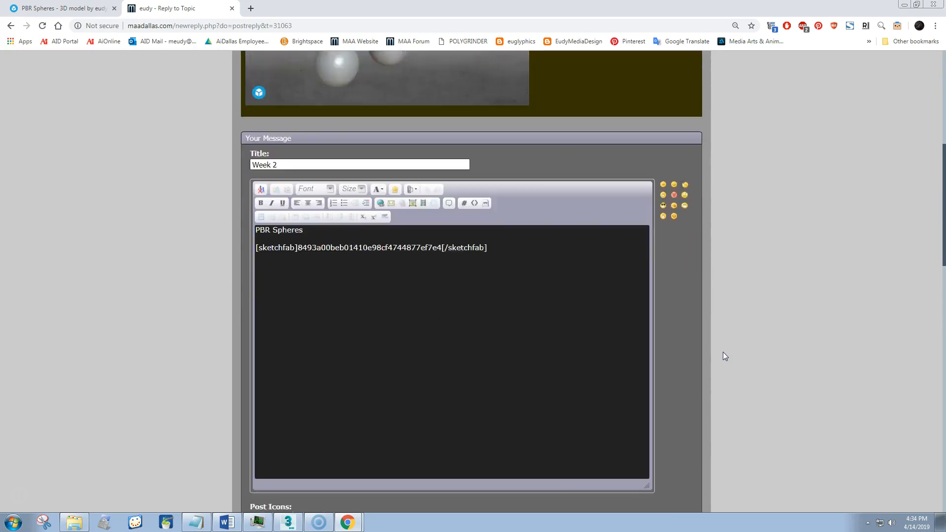
click(601, 377)
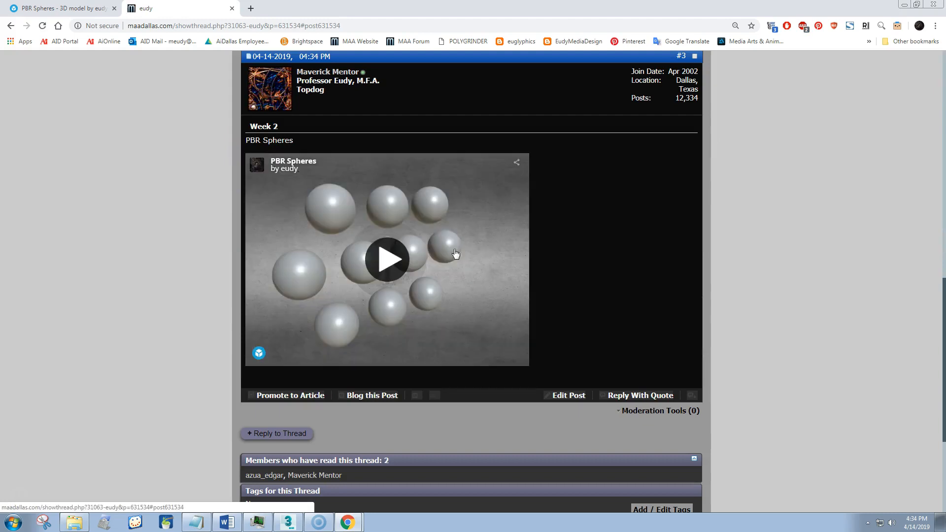
Start the embedded PBR Spheres model in the posted reply and examine it from different angles, including in full screen
click(454, 276)
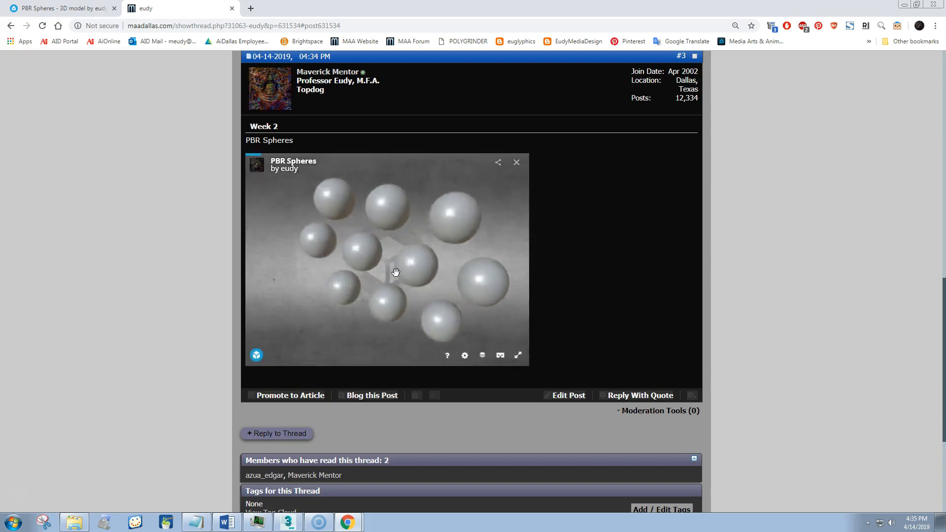
mouse_move(382, 274)
mouse_down()
mouse_move(418, 264)
mouse_move(383, 270)
mouse_up()
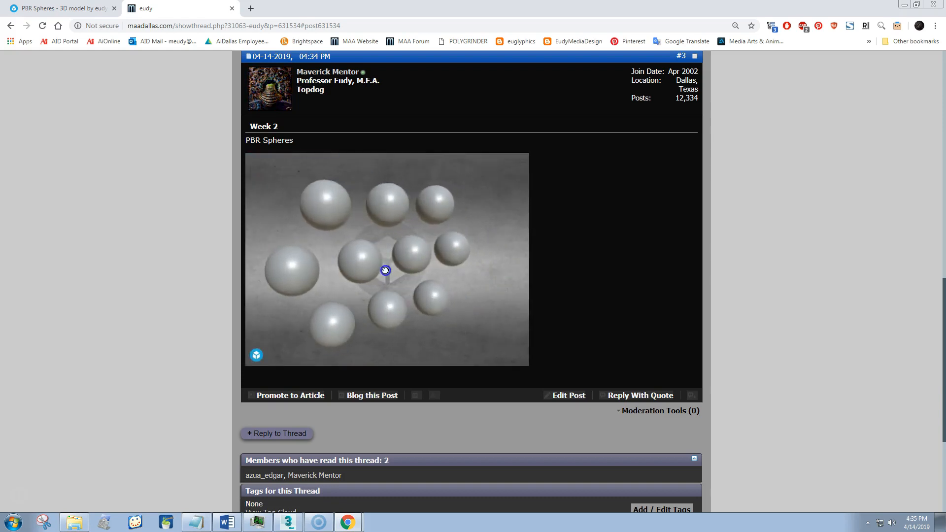
click(517, 355)
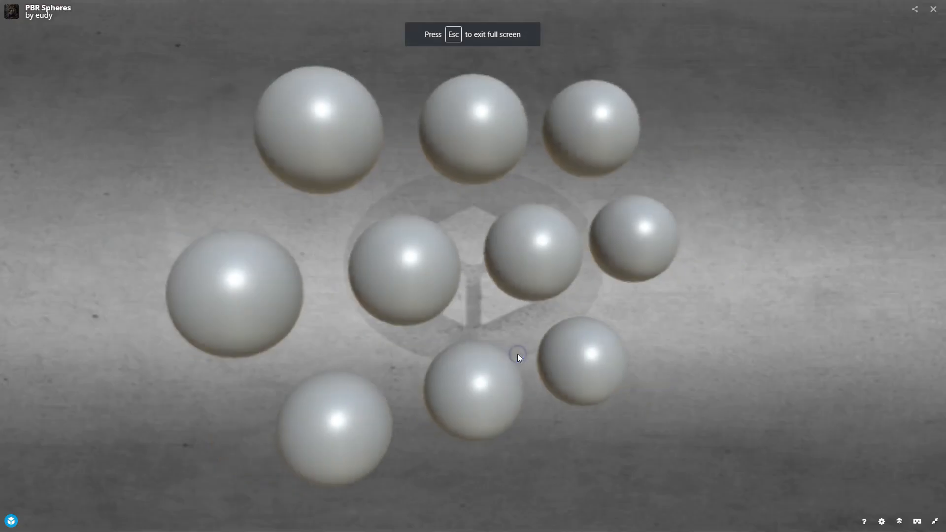
mouse_move(507, 307)
mouse_down()
mouse_move(446, 317)
mouse_move(499, 309)
mouse_up()
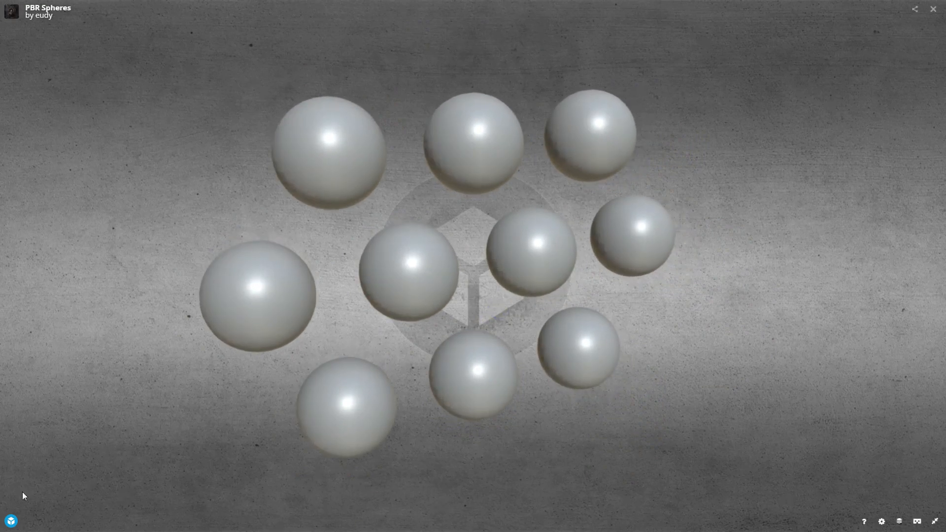
Switch to Photoshop and sample the Chromium swatch in the Physically Based Shading chart as foreground color, checking its RGB values against the label
key(alt+Tab)
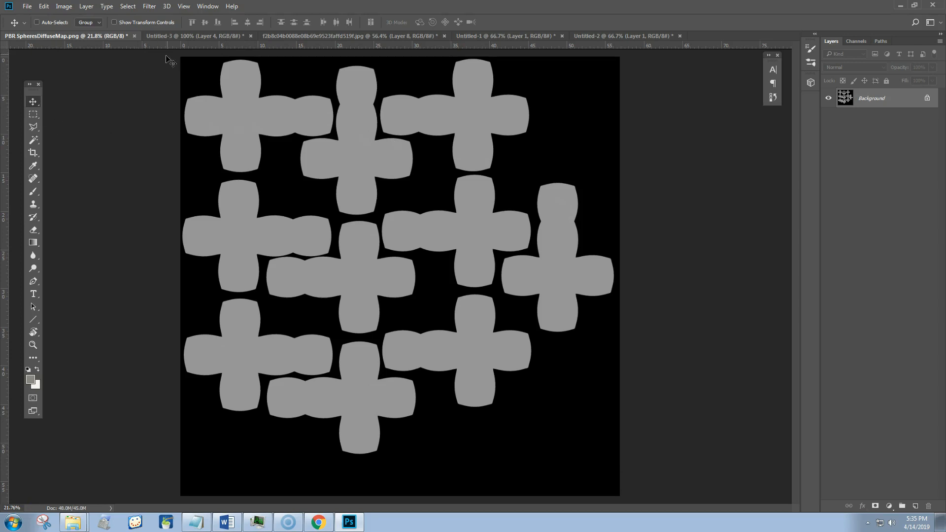
click(177, 36)
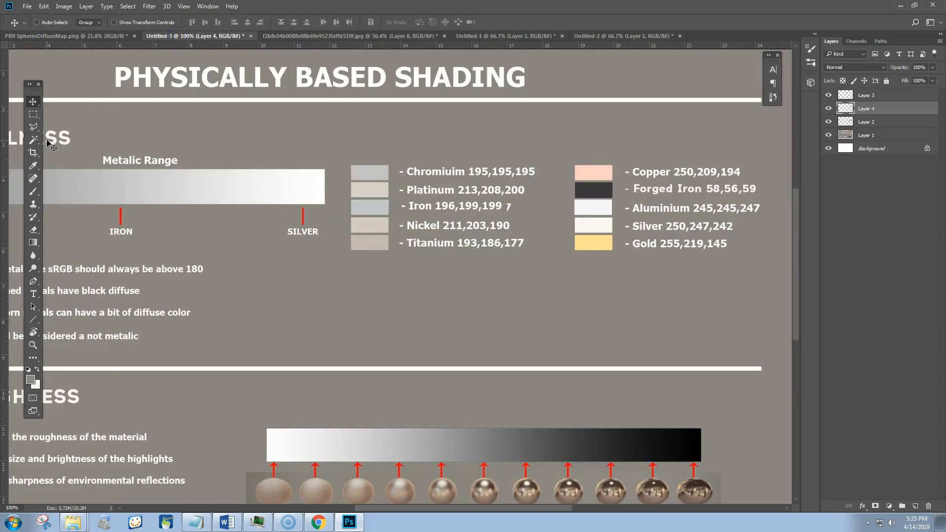
click(32, 165)
click(371, 174)
click(30, 378)
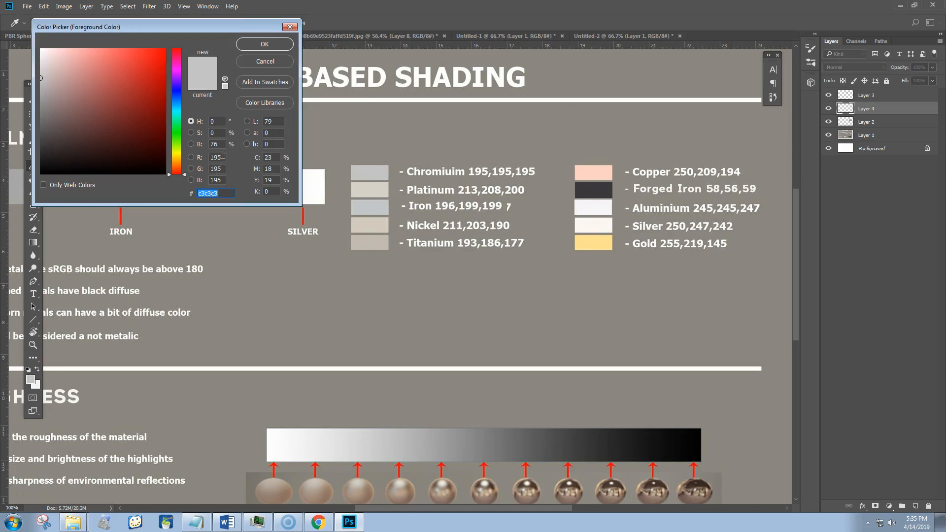
click(266, 62)
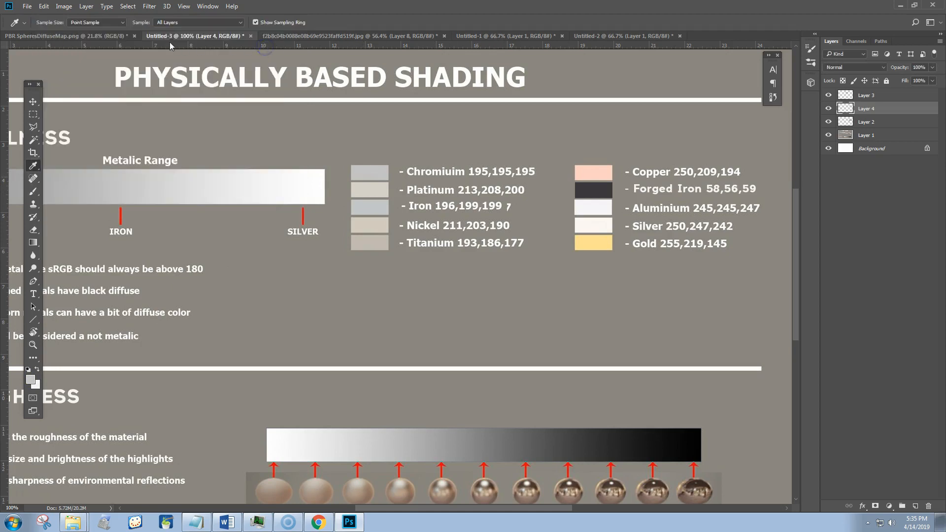
In PBR SpheresDiffuseMap.png, fill the upper-left UV cross with the Chromium color on a new layer and deselect
click(117, 37)
click(34, 140)
click(259, 122)
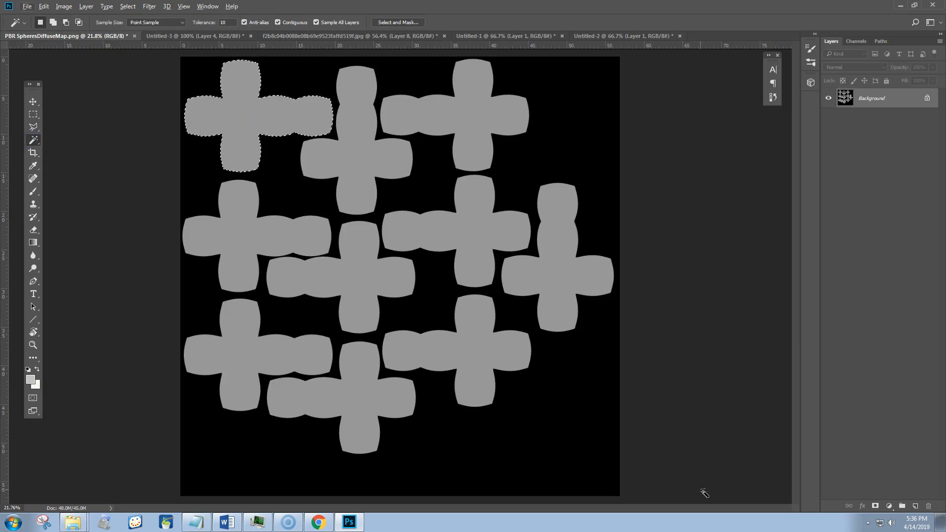
click(914, 506)
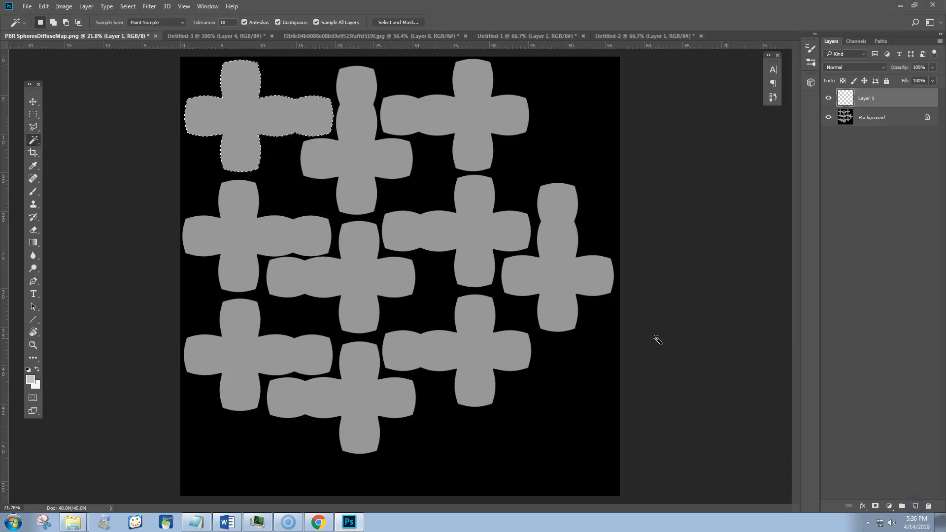
key(alt+BackSpace)
key(ctrl+d)
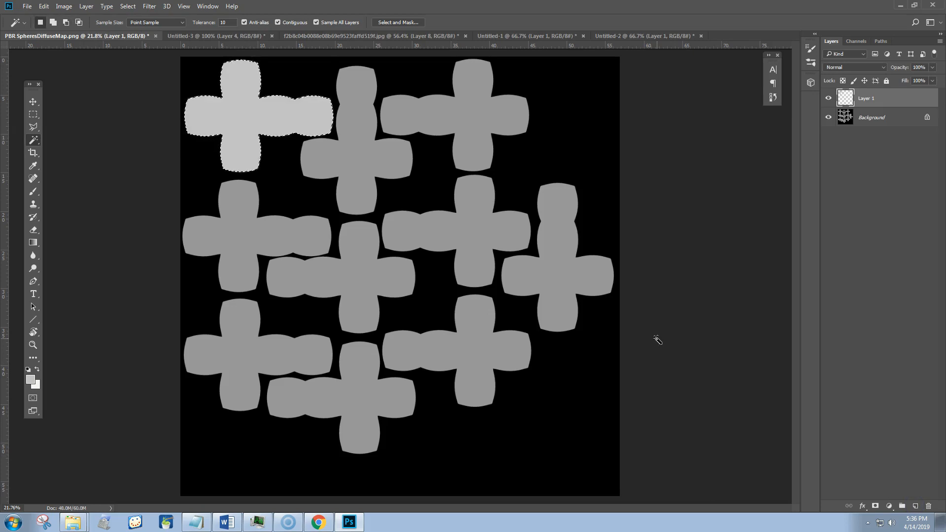
Sample the chart's Platinum swatch as foreground color and correct its green value to 208
click(209, 38)
click(33, 166)
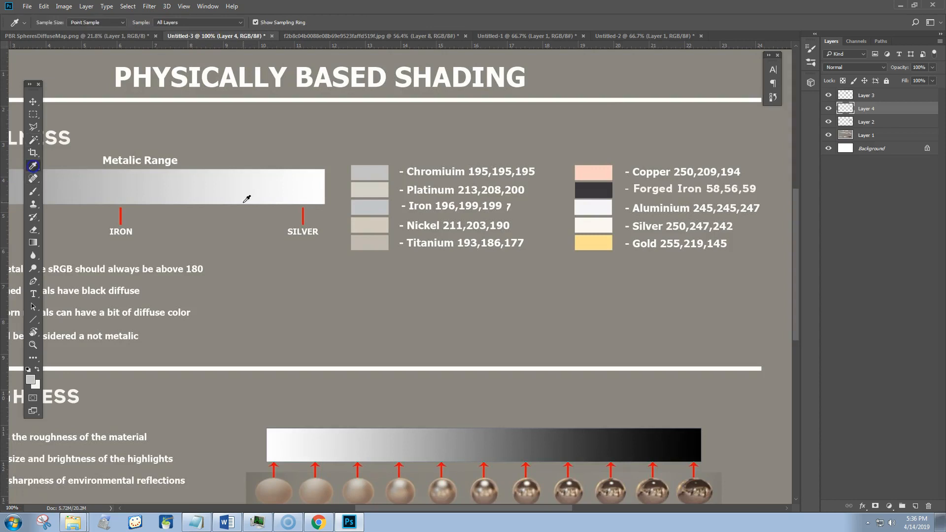
click(372, 186)
click(30, 380)
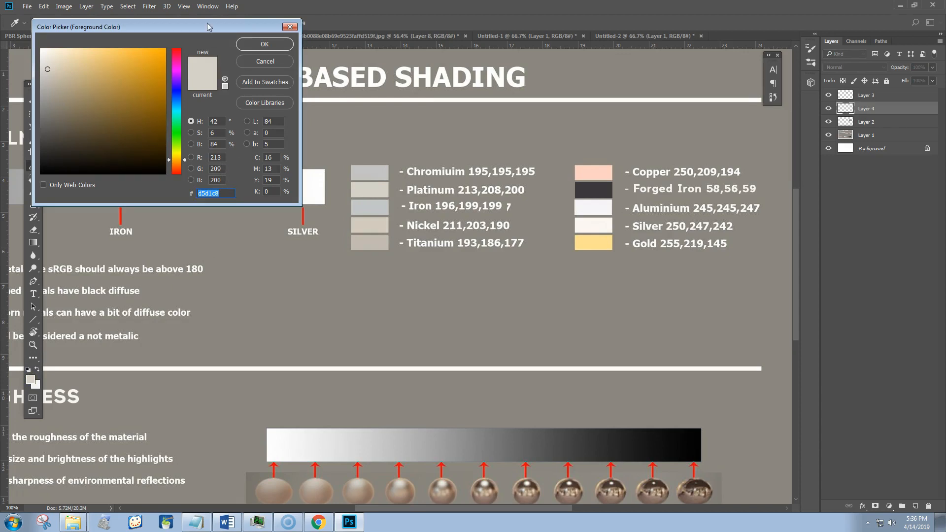
drag(210, 27, 255, 51)
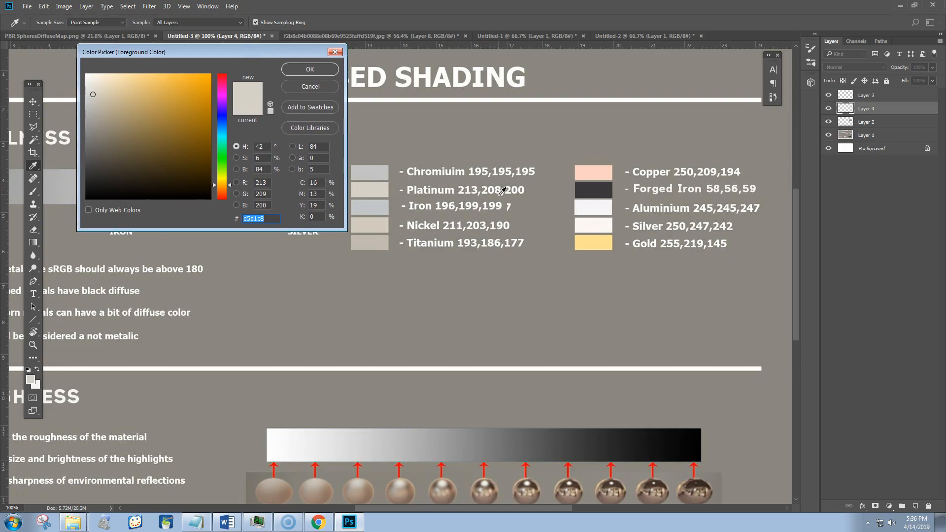
click(262, 194)
text(208)
key(Return)
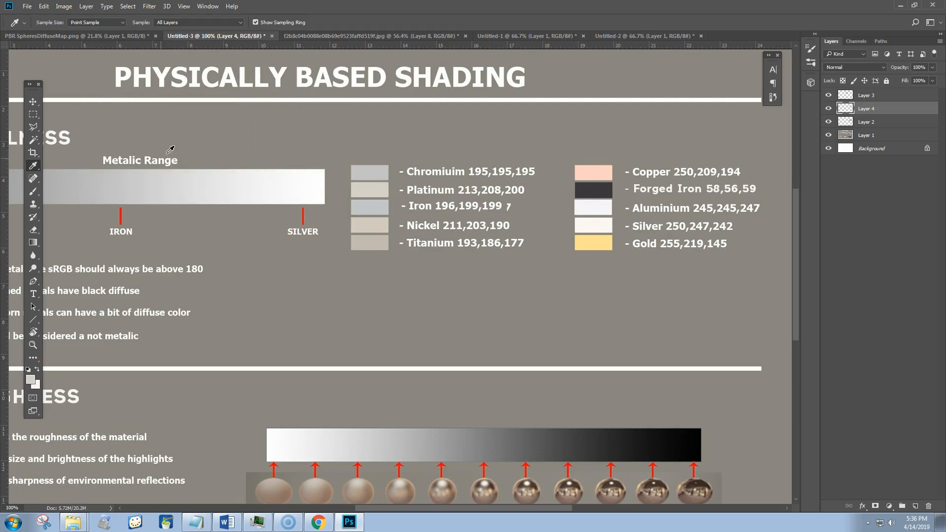
Fill the top middle UV cross of the diffuse map with the Platinum color and deselect
click(126, 36)
click(33, 140)
click(359, 151)
key(alt+BackSpace)
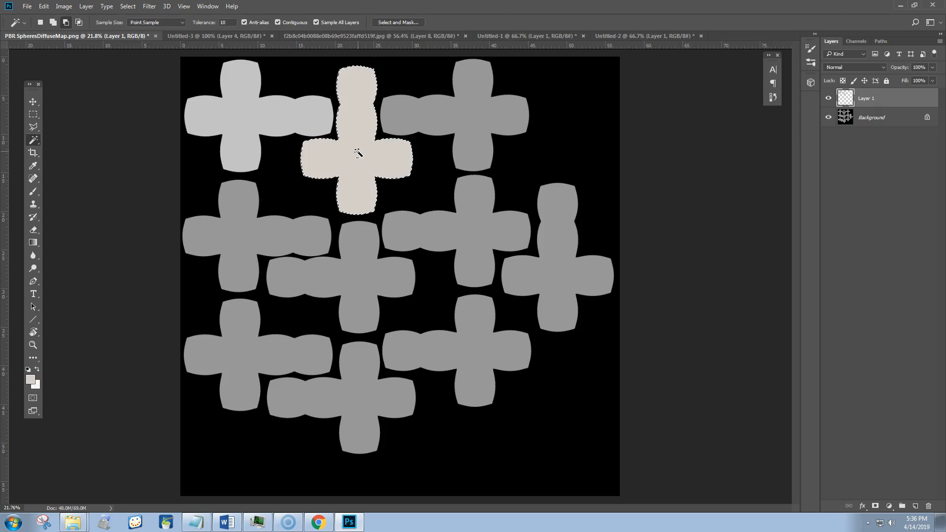
key(ctrl+d)
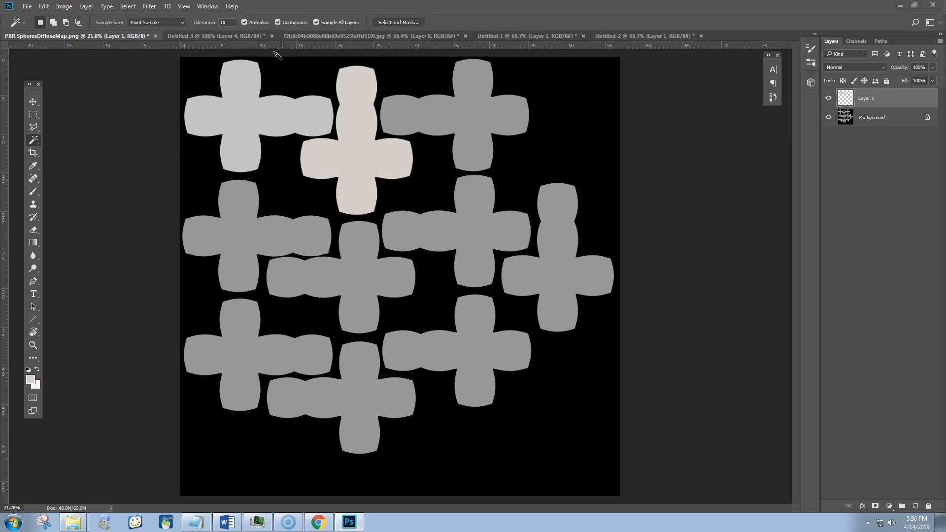
Sample the chart's Iron swatch as foreground color and correct its red value to 196
click(217, 37)
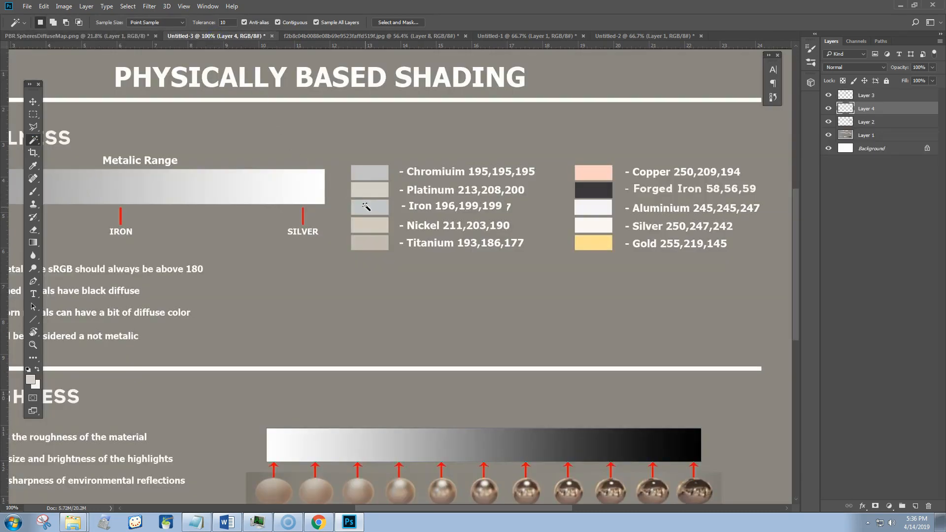
click(33, 165)
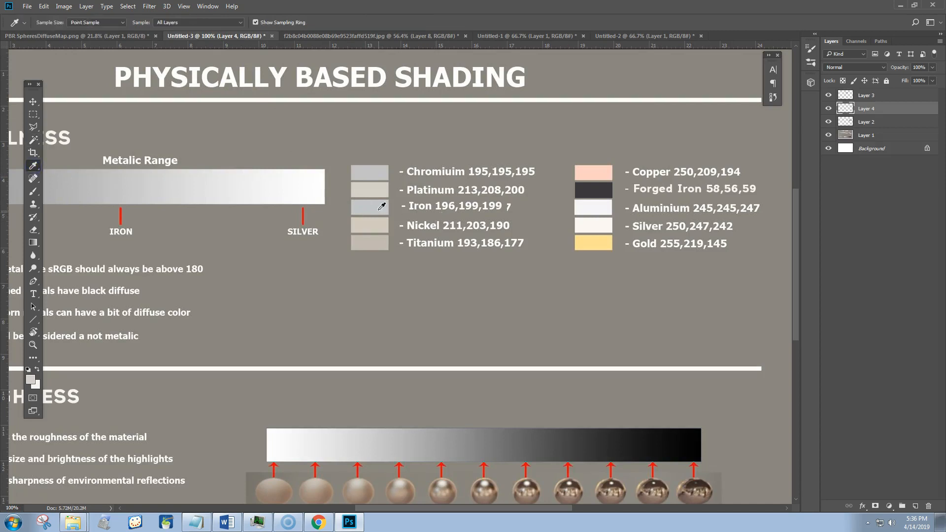
click(30, 380)
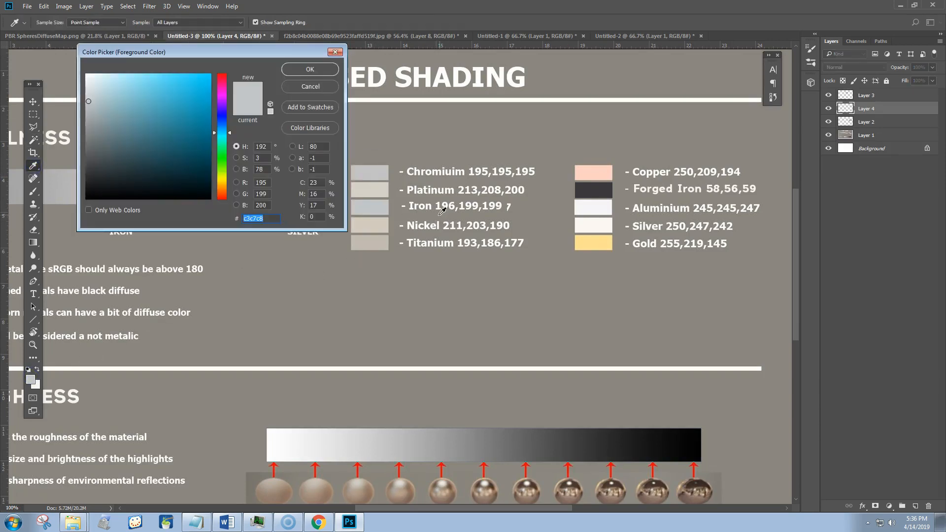
click(274, 184)
text(196)
click(309, 70)
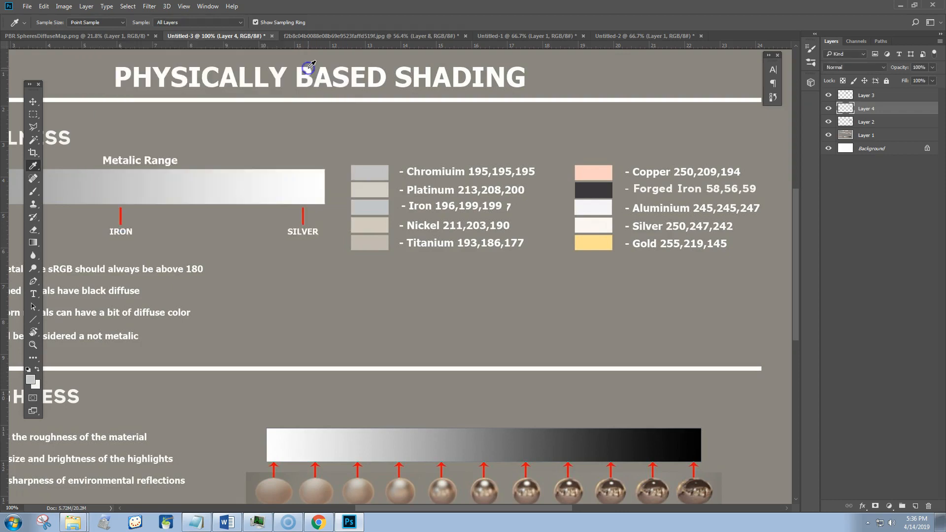
Fill the third UV cross in the diffuse map's top row with the Iron color and deselect
click(67, 36)
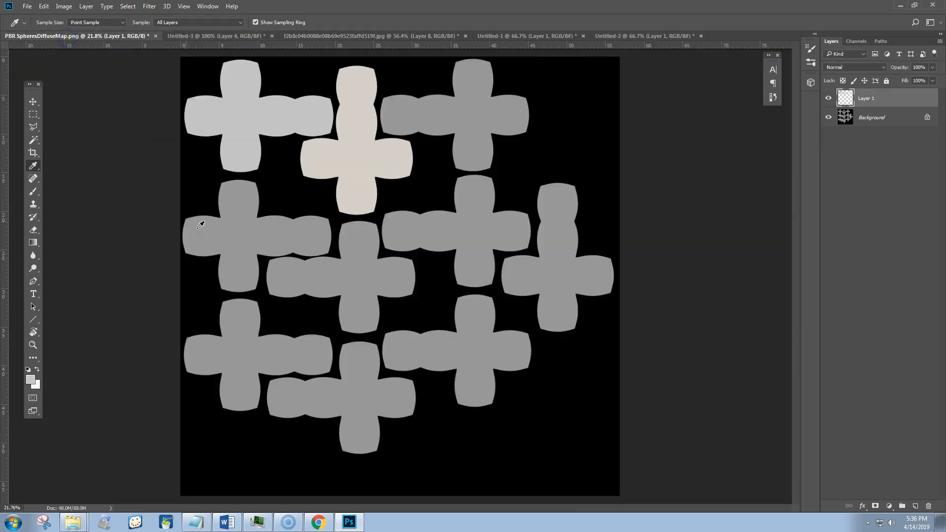
click(33, 140)
click(488, 126)
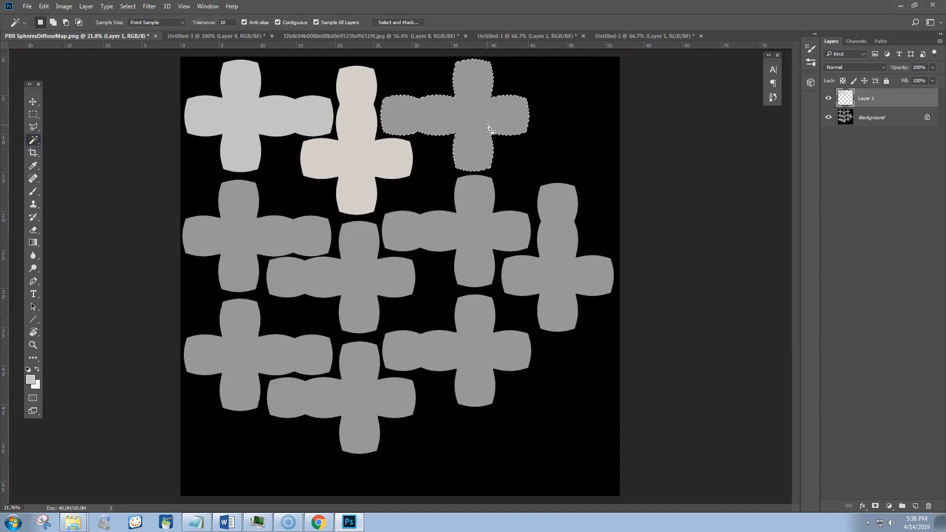
key(alt+BackSpace)
key(ctrl+d)
key(v)
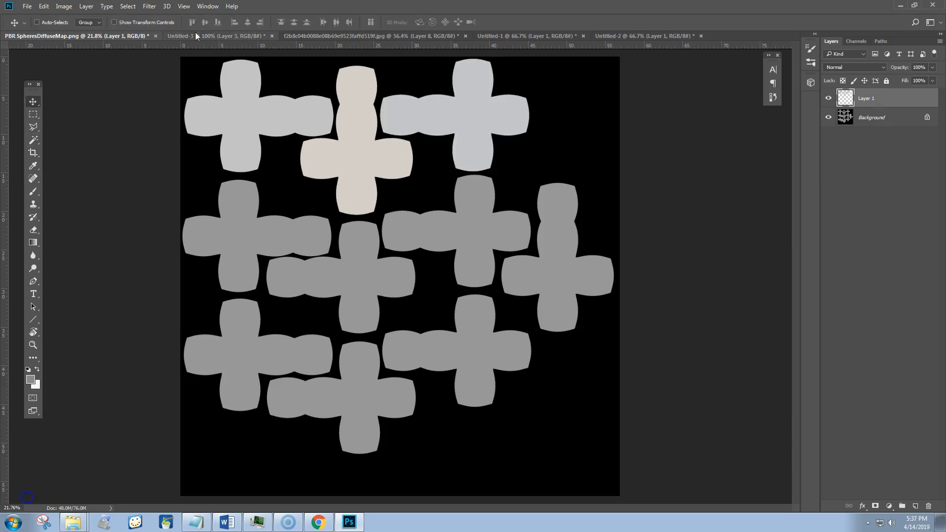
Sample the chart's Nickel swatch as the foreground color and check its RGB values against the chart
click(193, 35)
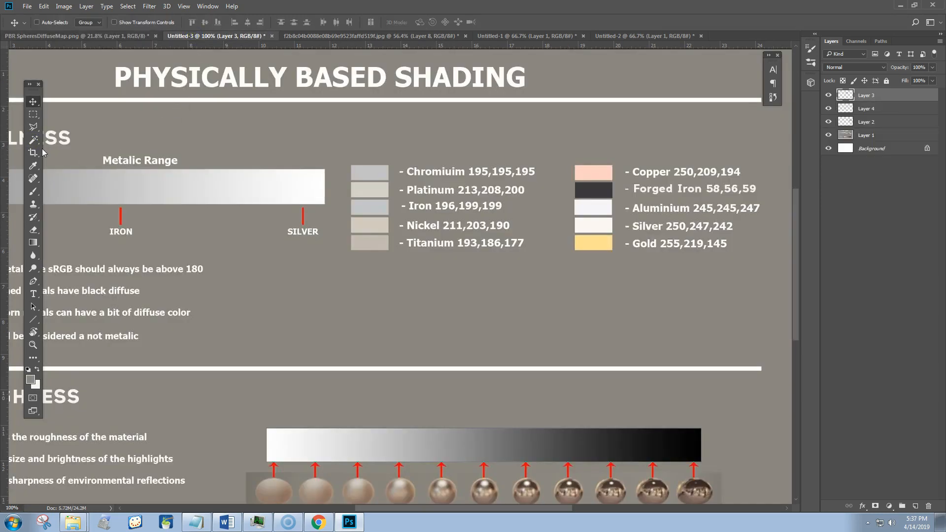
click(33, 165)
click(378, 225)
click(30, 379)
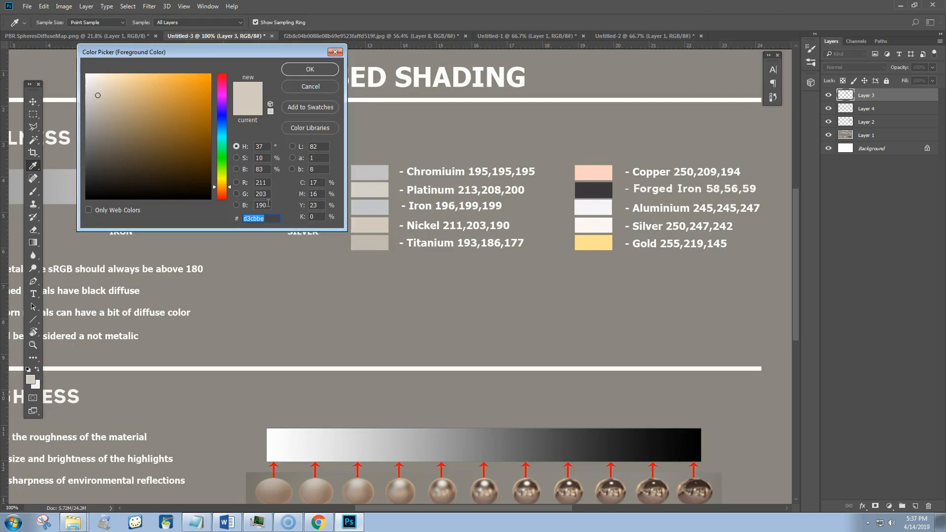
click(309, 69)
Fill the first UV cross in the diffuse map's middle row with the Nickel color
click(119, 36)
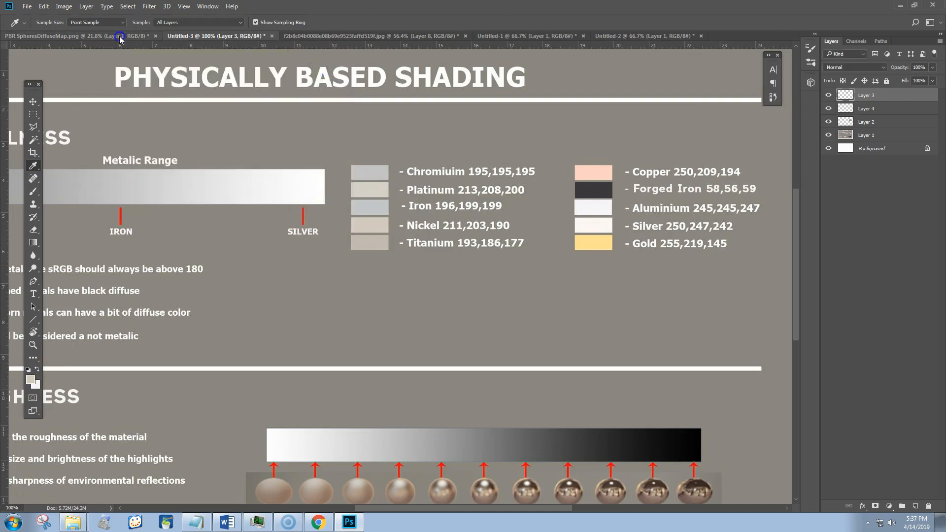
click(33, 140)
click(239, 241)
key(alt+BackSpace)
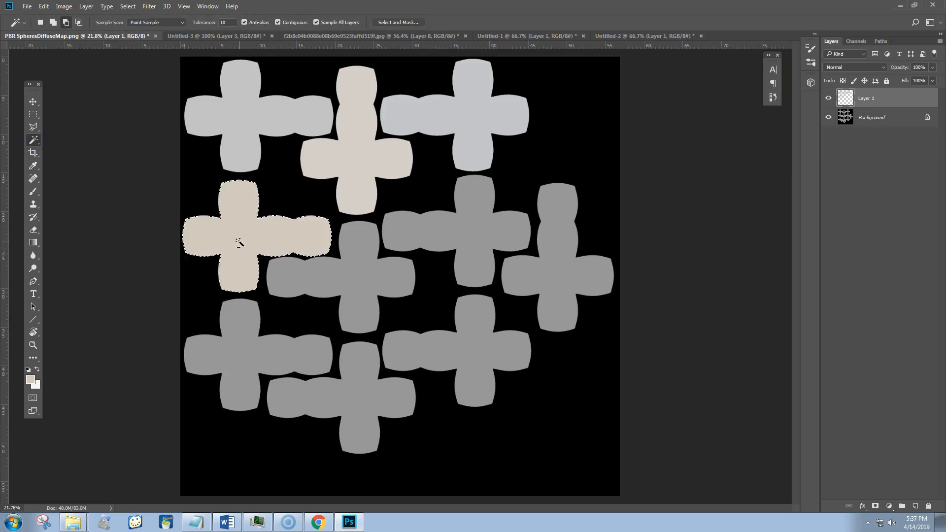
Sample the chart's Titanium swatch as the foreground color and correct its blue value to 177
click(220, 36)
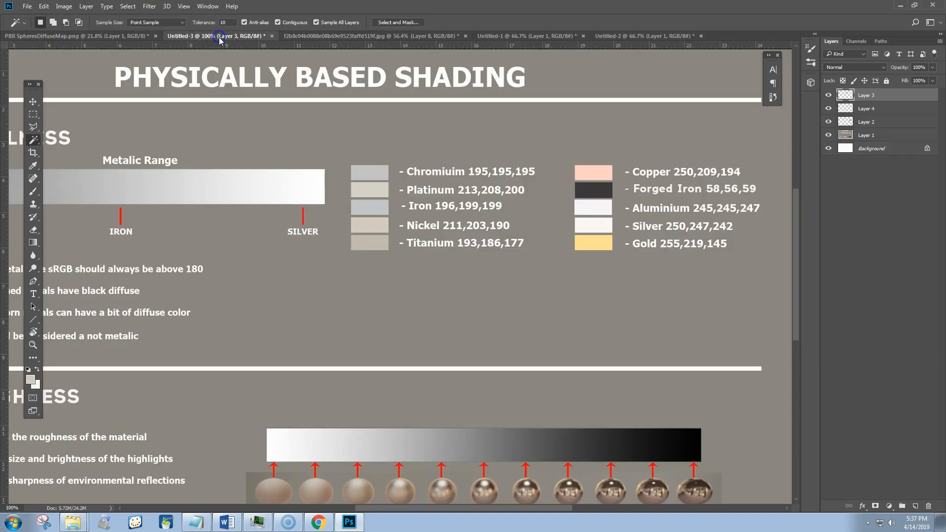
click(33, 165)
click(370, 244)
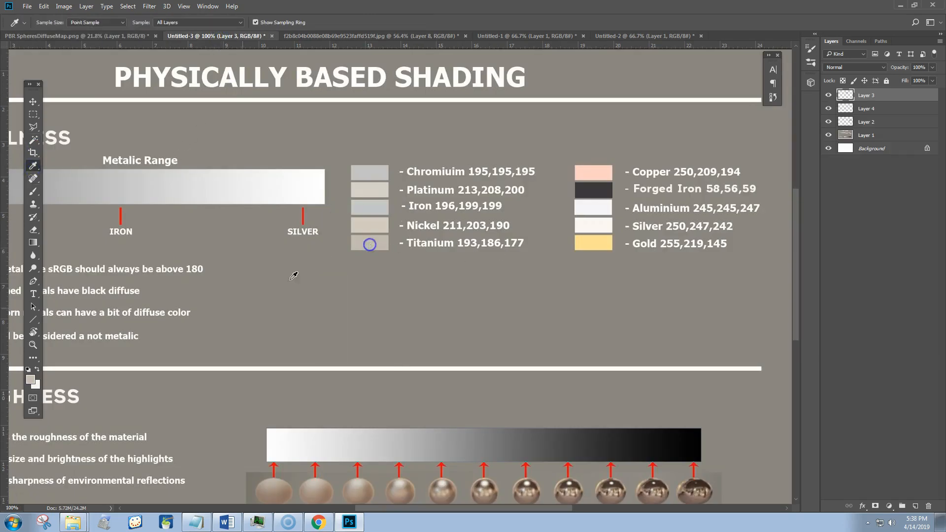
click(30, 379)
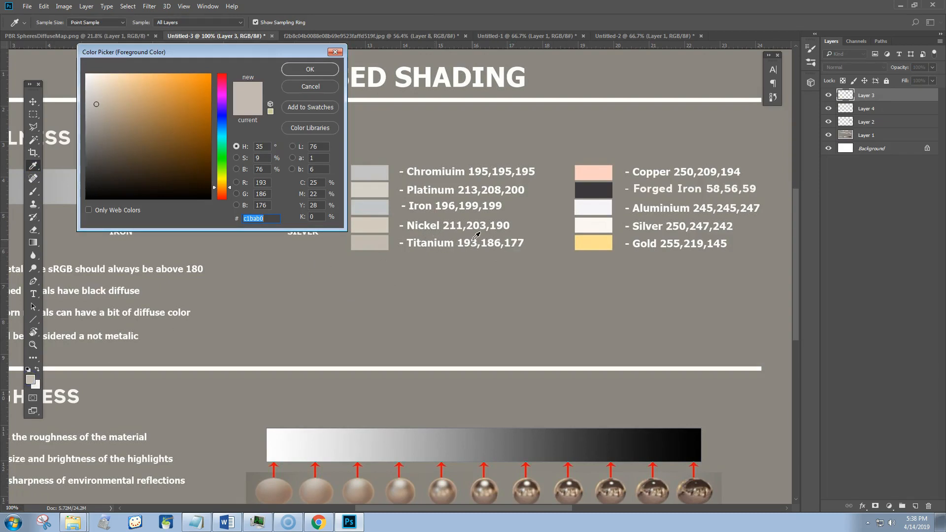
drag(264, 207, 274, 207)
text(7)
key(Return)
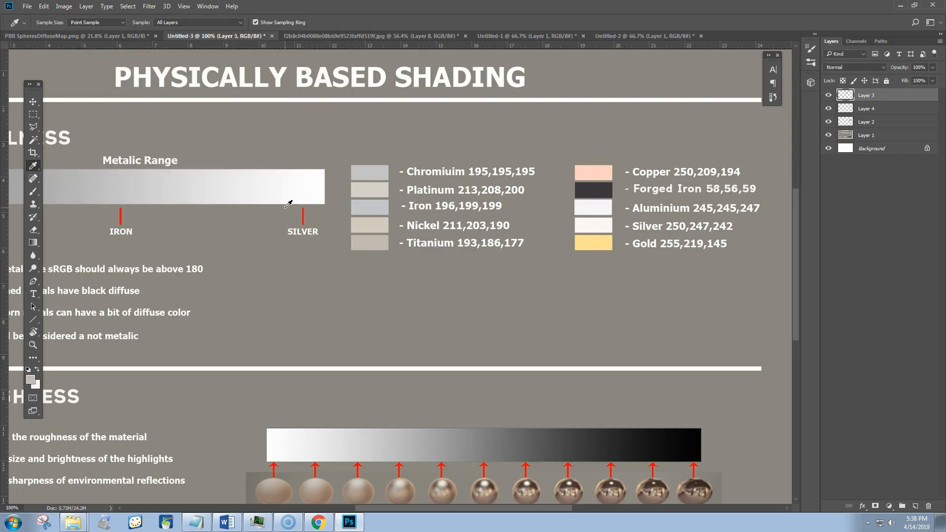
Fill the second UV cross in the diffuse map's middle row with the Titanium color
click(33, 140)
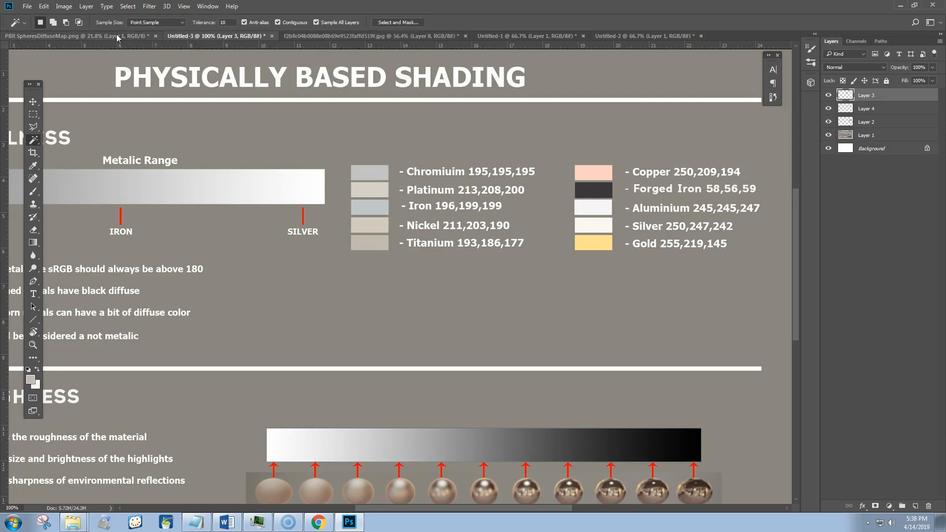
click(74, 36)
click(358, 262)
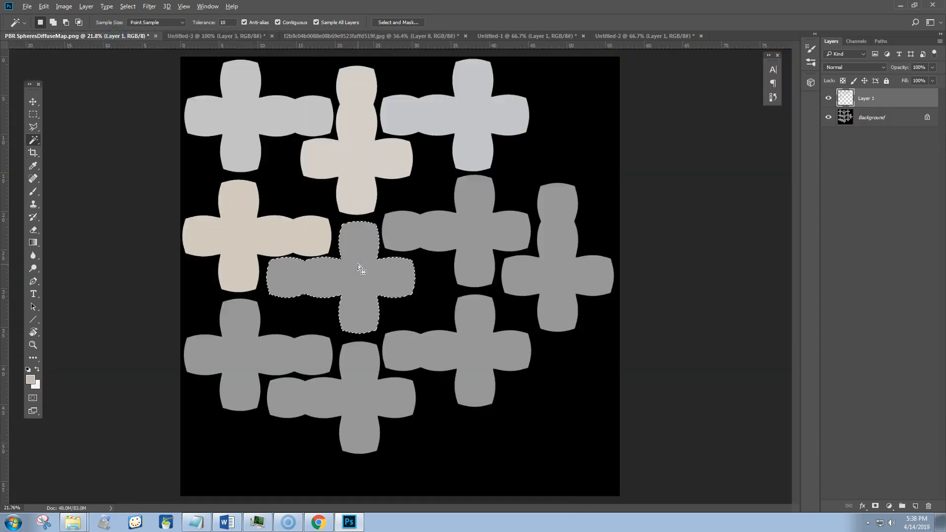
key(alt+BackSpace)
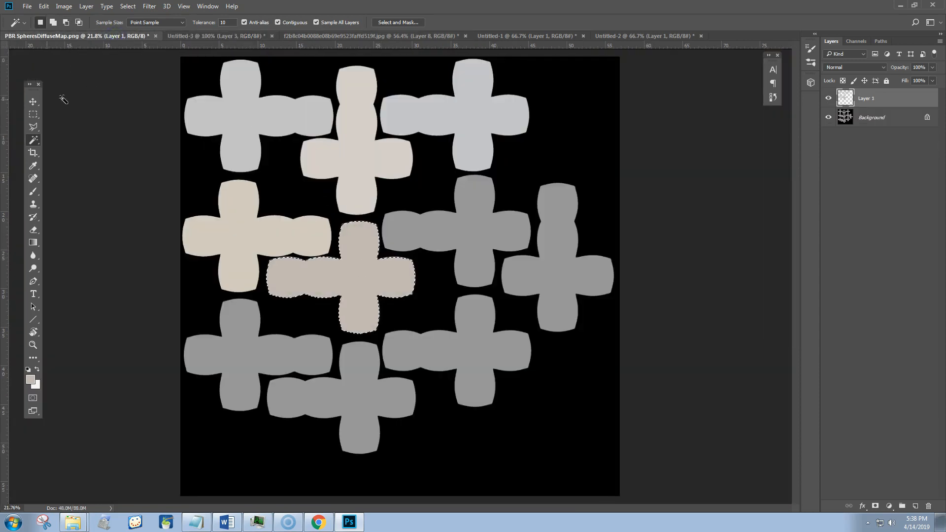
Sample the chart's Silver swatch as the foreground color and check its RGB values against the chart
click(33, 102)
click(203, 36)
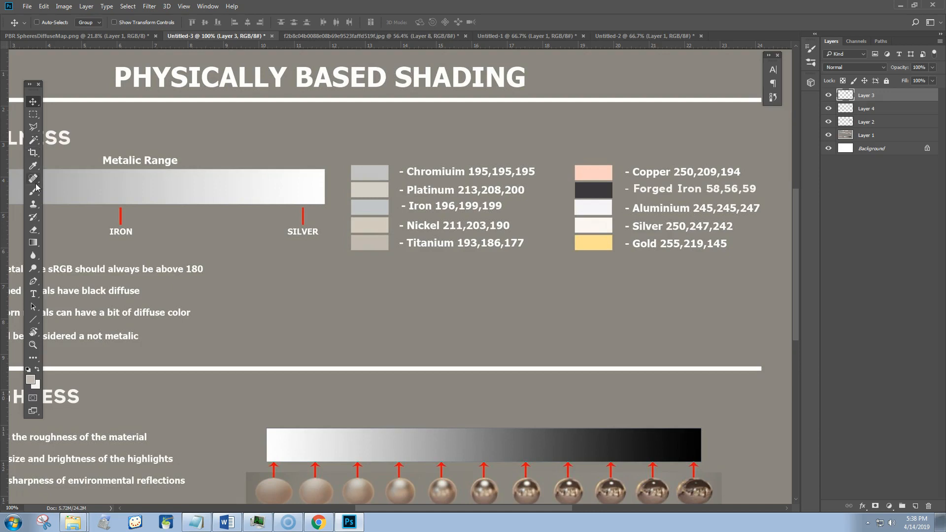
click(33, 166)
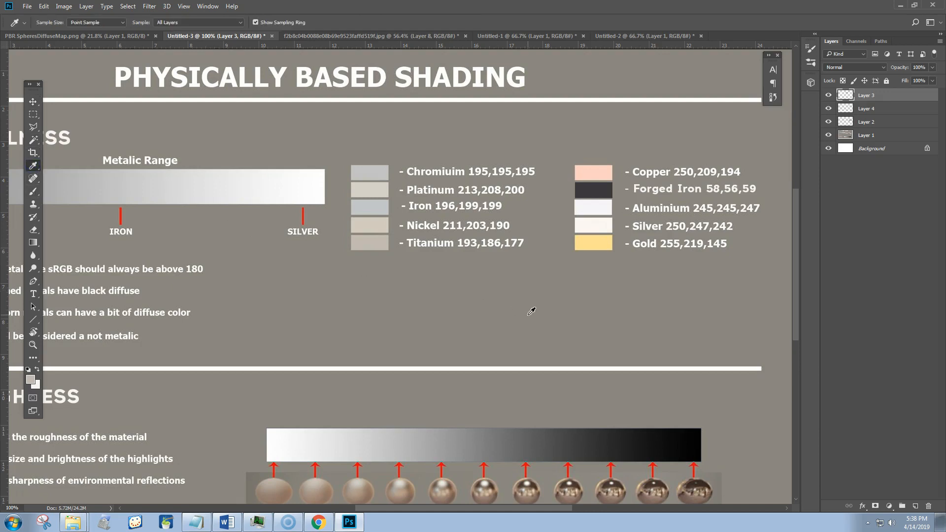
click(599, 224)
click(31, 381)
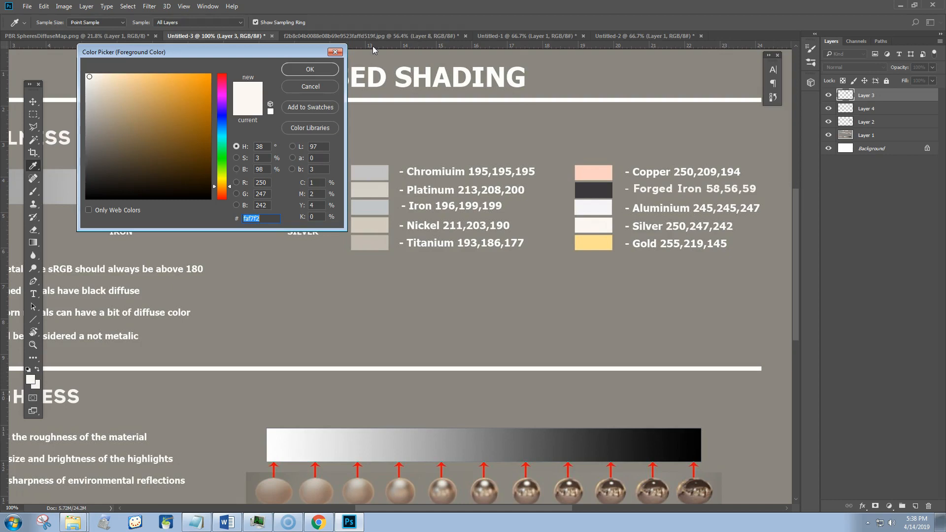
click(295, 69)
Fill the third UV cross in the diffuse map's middle row with the Silver color
click(126, 37)
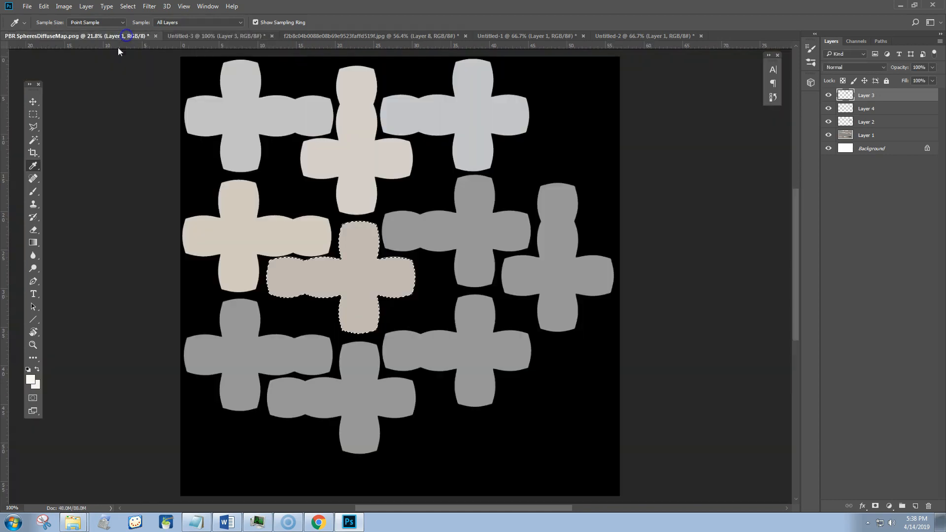
click(33, 140)
click(477, 241)
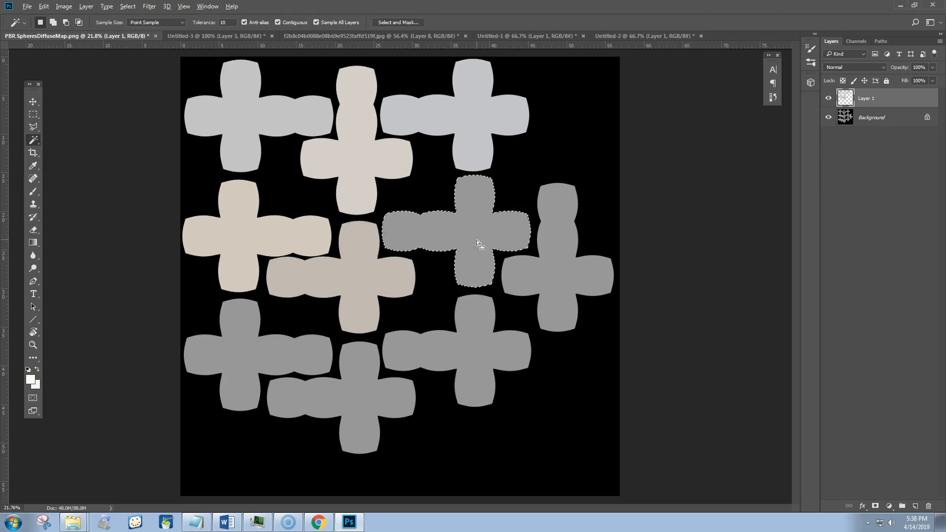
key(alt+BackSpace)
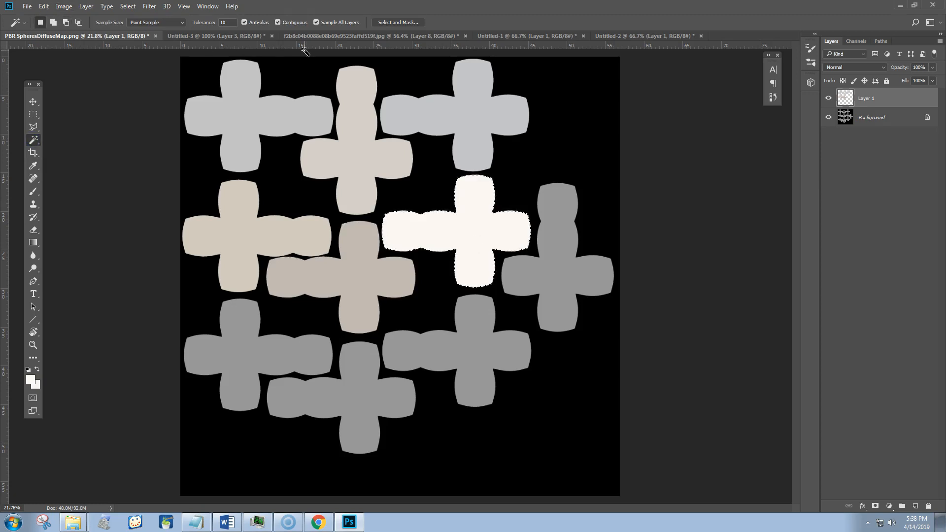
Sample the chart's Aluminium swatch as the foreground color and check its RGB values against the chart
click(229, 36)
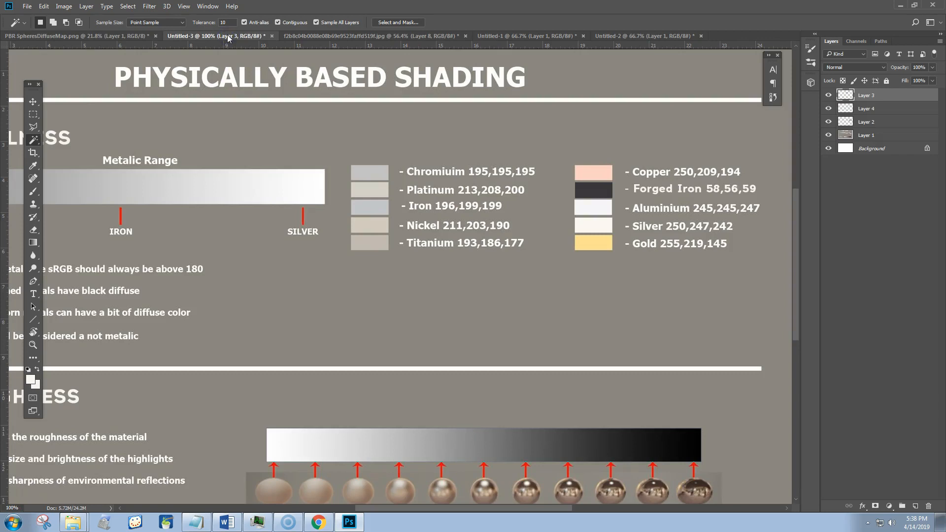
click(33, 166)
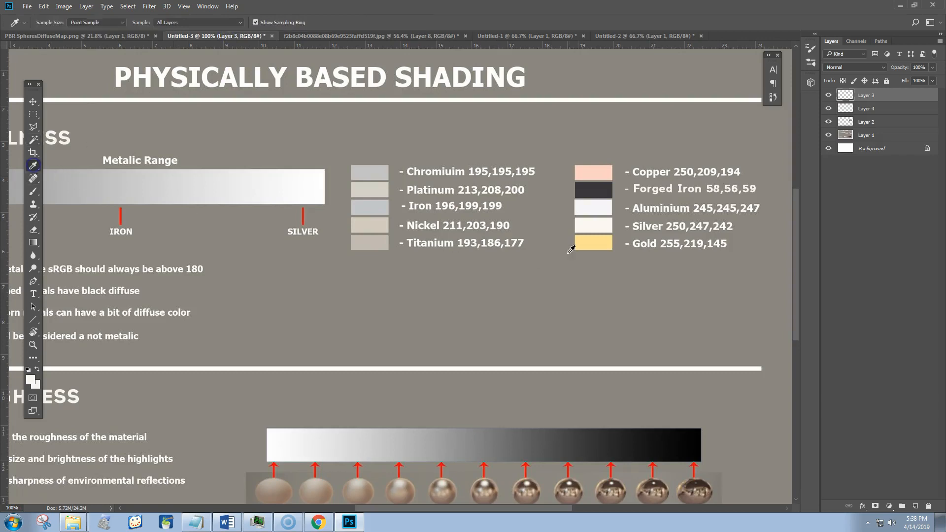
click(602, 213)
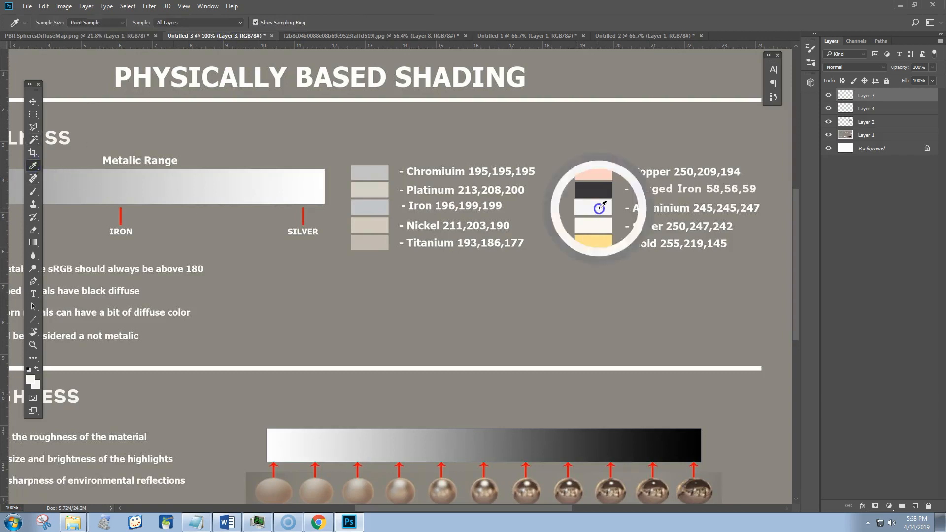
click(31, 380)
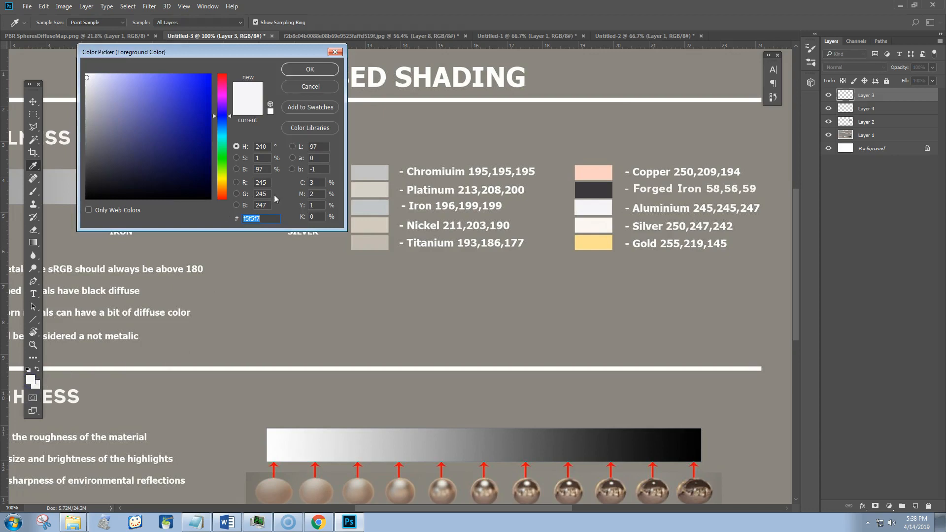
click(335, 52)
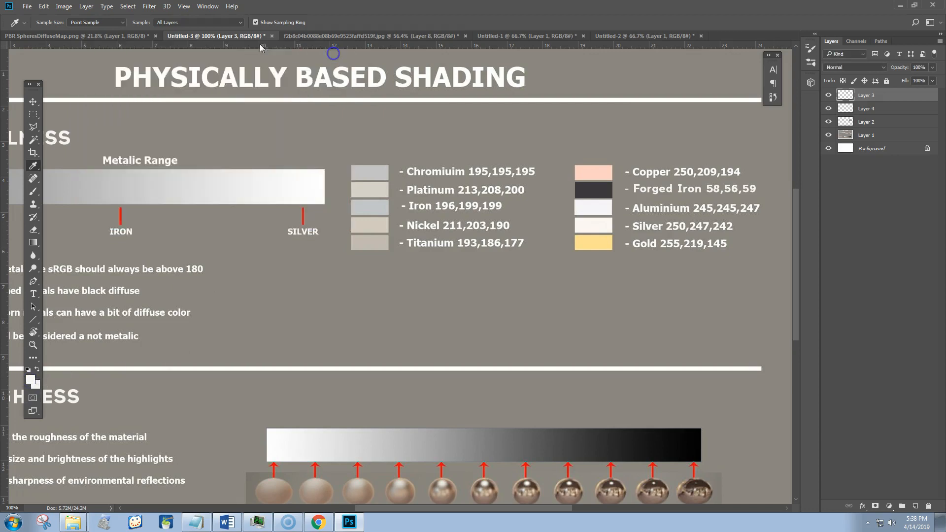
Fill the far right UV cross of the diffuse map's middle row with the Aluminium color
click(101, 38)
click(35, 138)
click(558, 277)
key(alt+BackSpace)
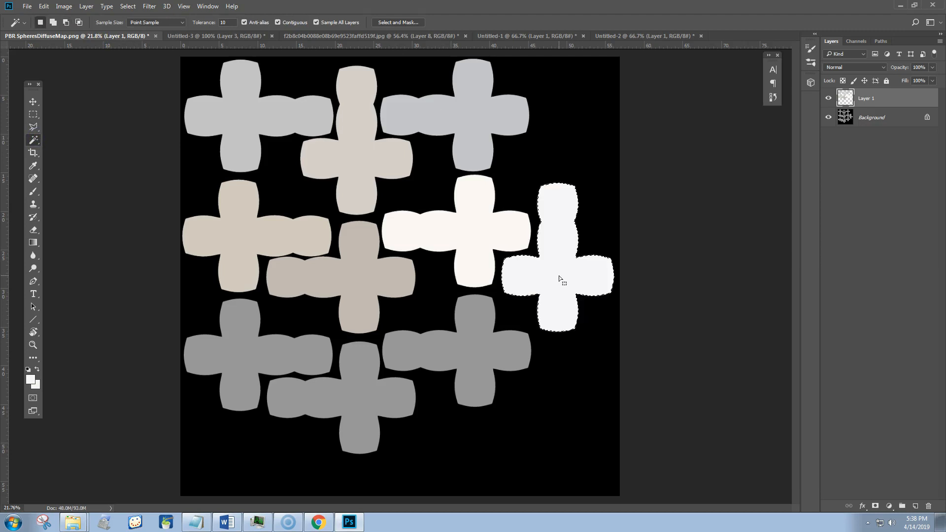
Sample the chart's Copper swatch as the foreground color and correct its blue value to 194
click(197, 36)
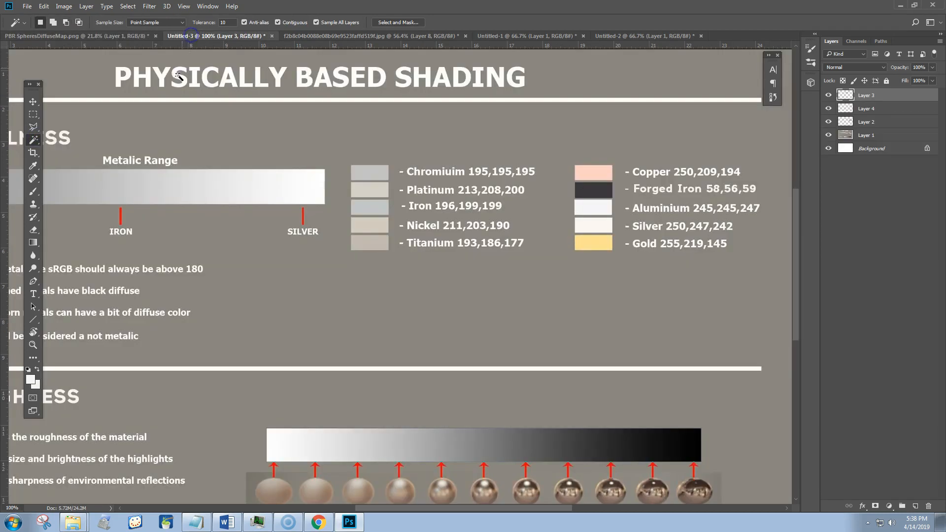
click(33, 165)
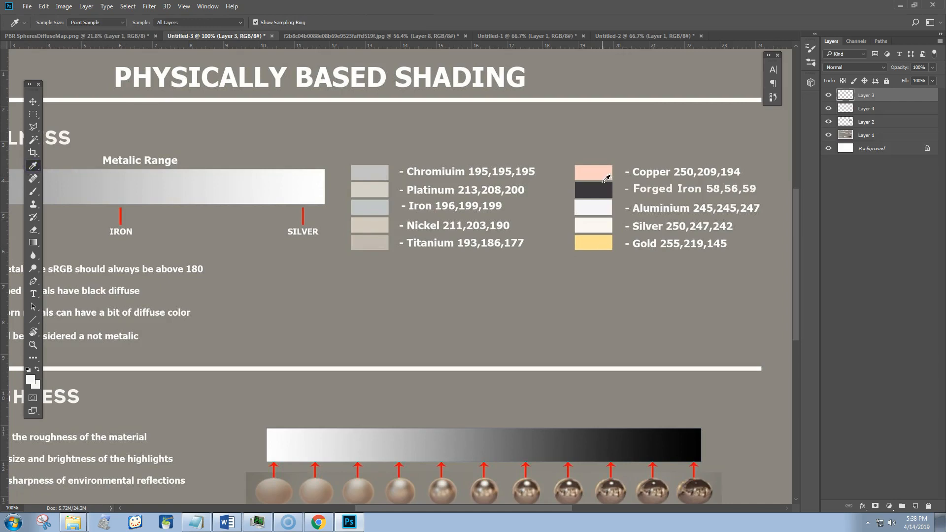
click(598, 168)
click(32, 380)
drag(252, 53, 431, 93)
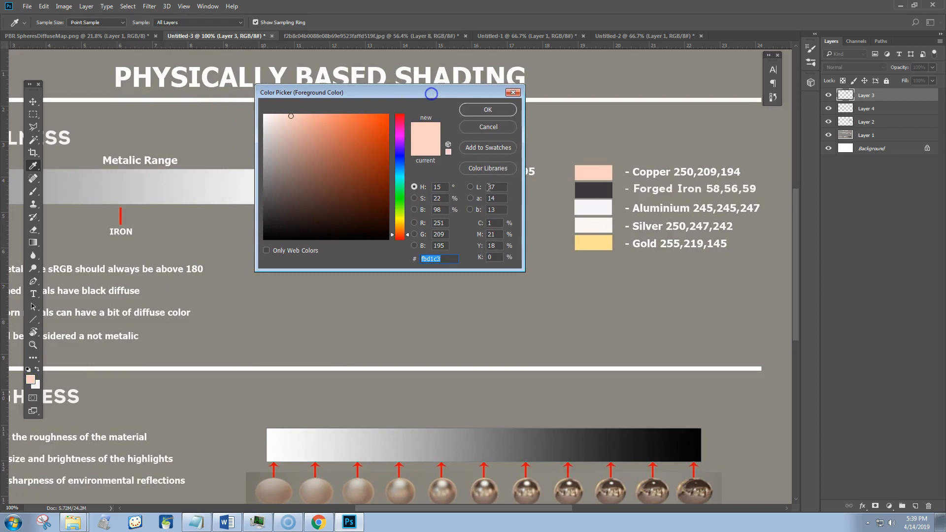
click(442, 222)
click(444, 246)
text(194)
key(Return)
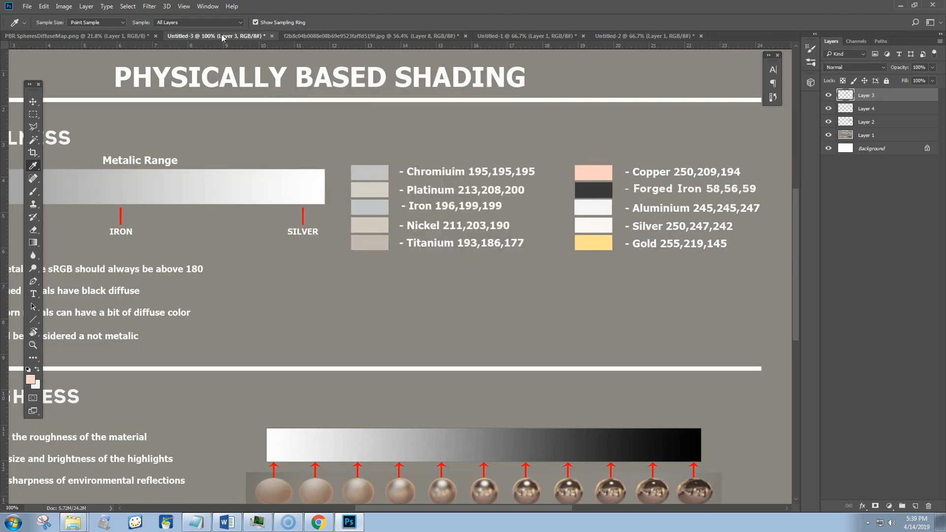
Fill the first UV cross in the diffuse map's bottom row with the Copper color and deselect
click(113, 36)
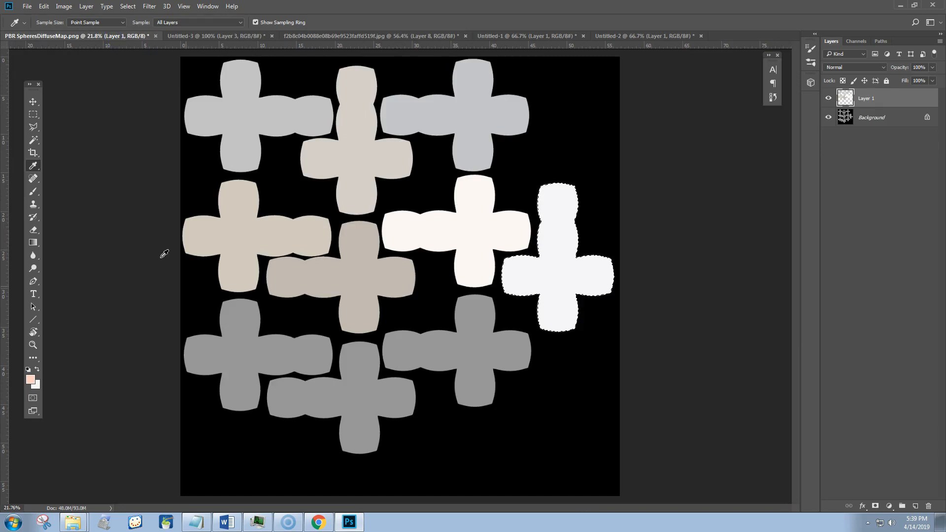
click(33, 140)
click(240, 346)
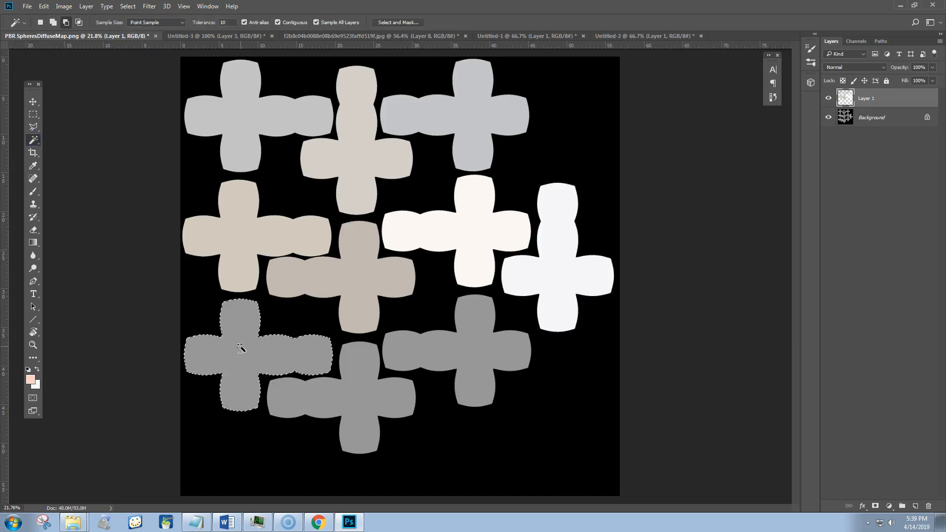
key(alt+BackSpace)
key(ctrl+d)
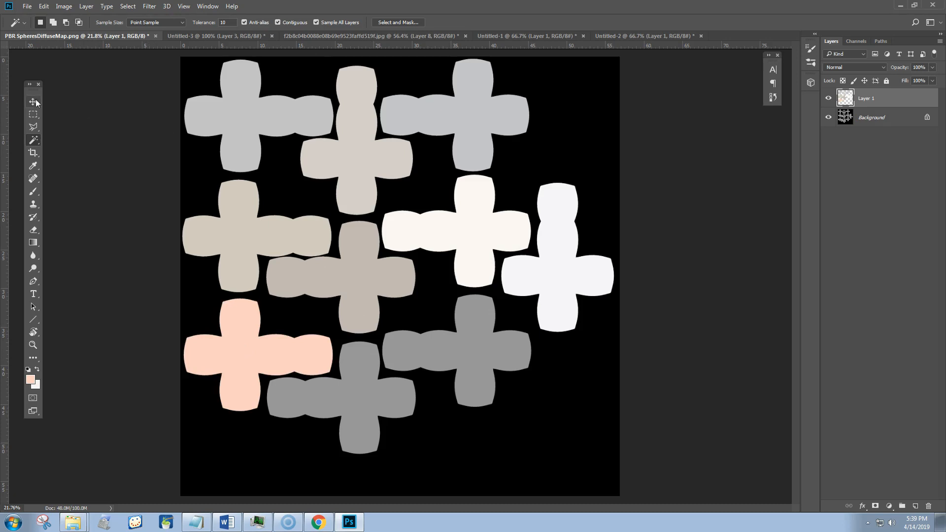
Sample the chart's Gold swatch as foreground color, correct red to 255 and green to 219, and return to the diffuse map
click(205, 36)
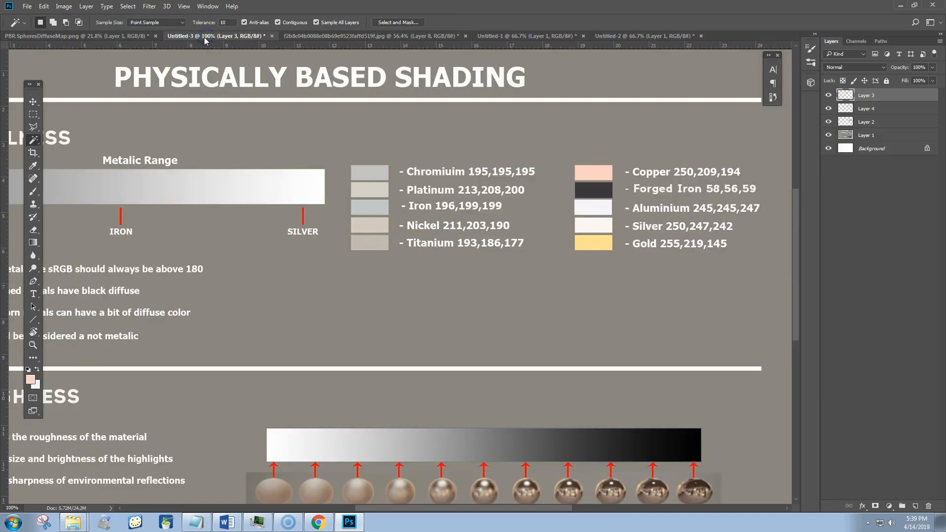
click(33, 165)
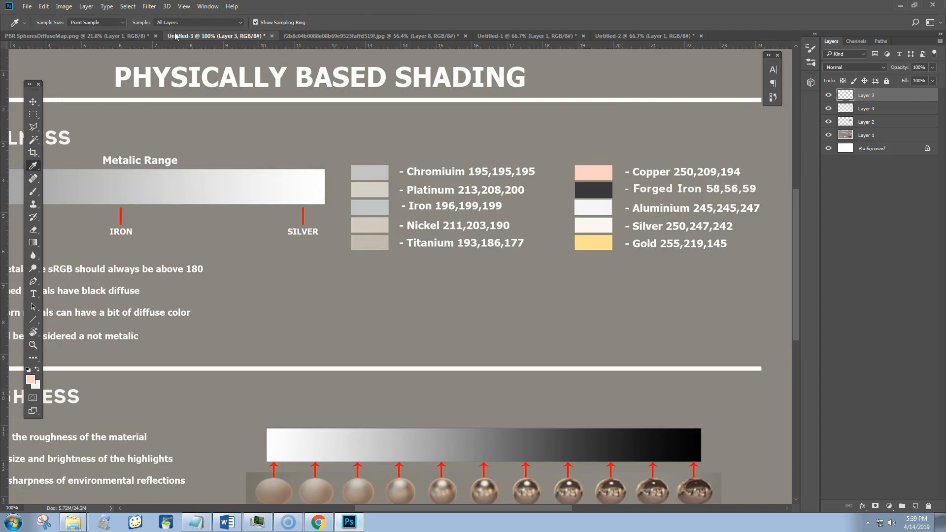
click(148, 36)
click(193, 36)
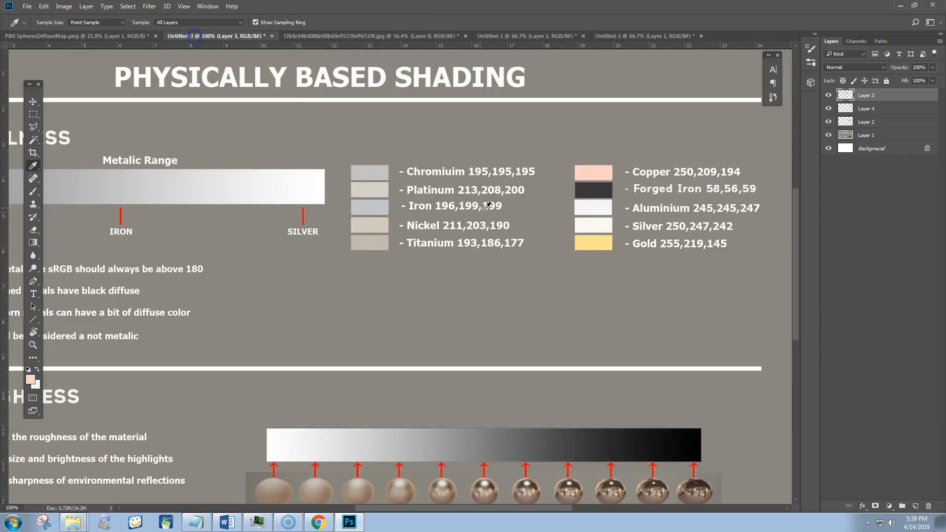
click(600, 239)
click(30, 378)
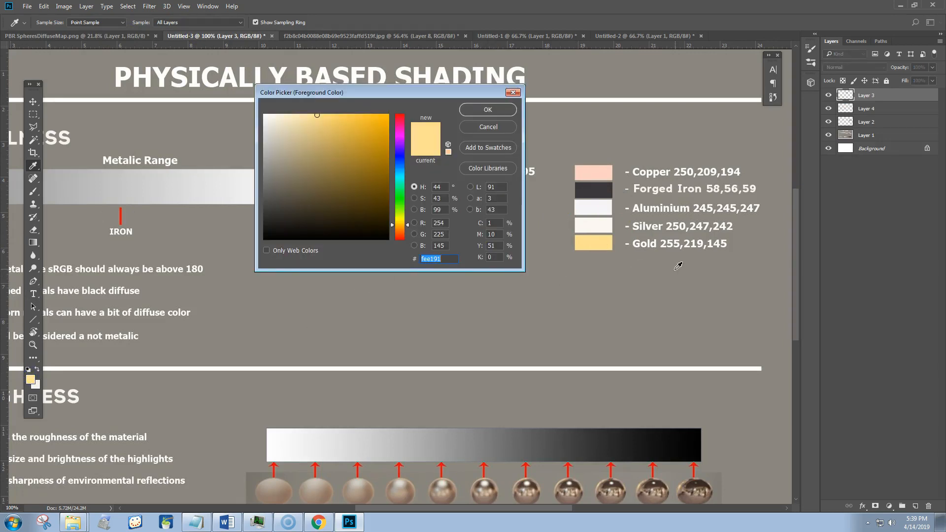
drag(441, 223, 450, 223)
text(5)
drag(446, 235, 394, 232)
text(219)
click(485, 110)
click(118, 36)
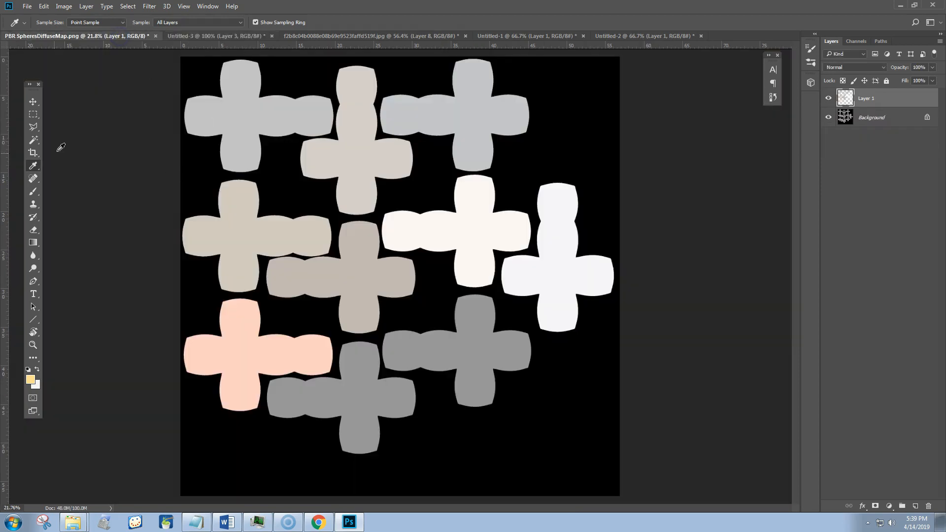
Fill the second UV cross in the diffuse map's bottom row with the Gold foreground color
click(34, 140)
click(369, 391)
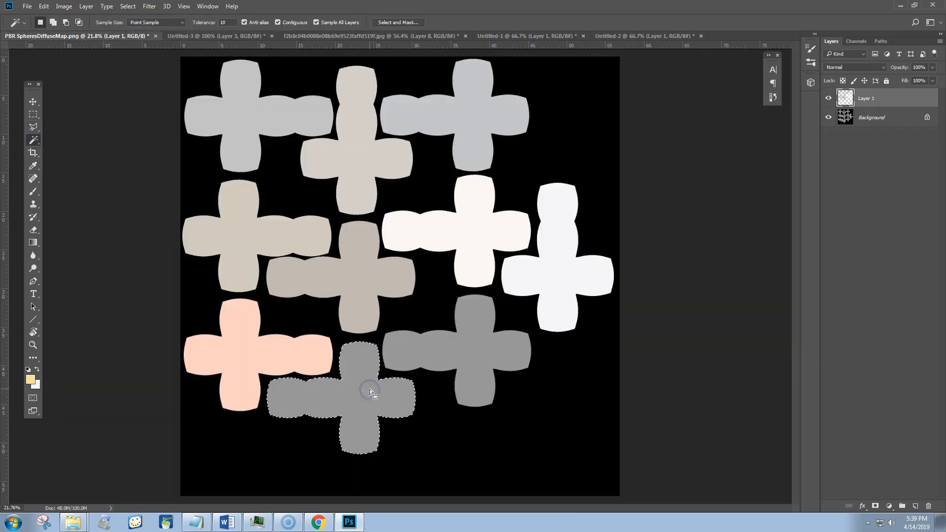
key(alt+BackSpace)
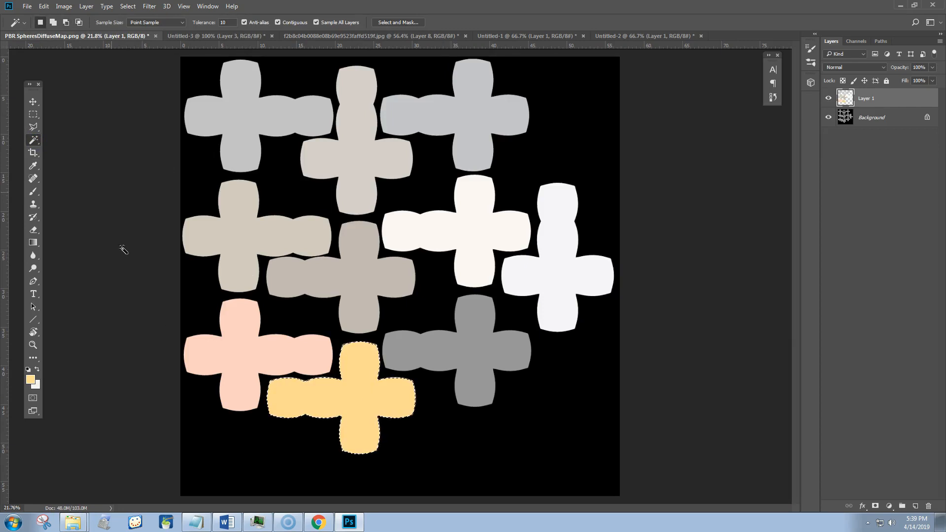
Sample the chart's Forged Iron swatch as the foreground color, check its RGB values, and return to the diffuse map
click(211, 36)
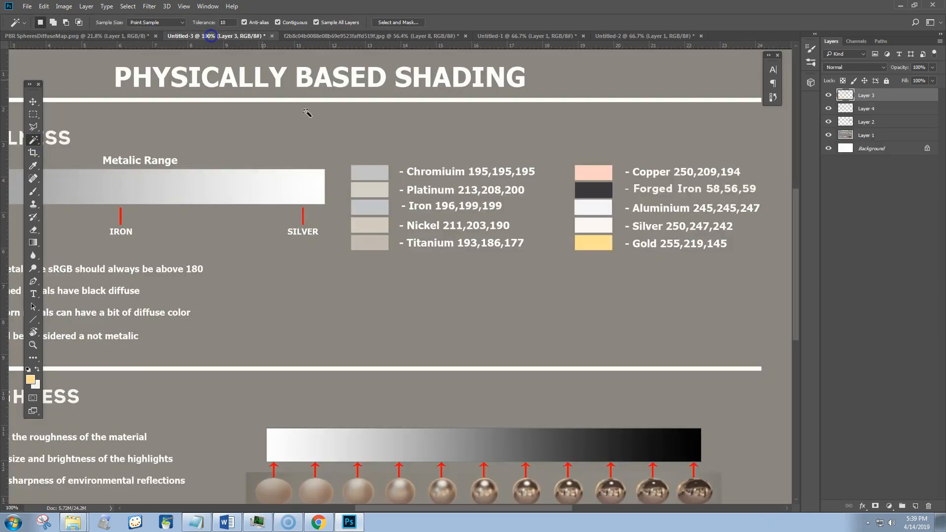
click(33, 166)
click(606, 187)
click(31, 379)
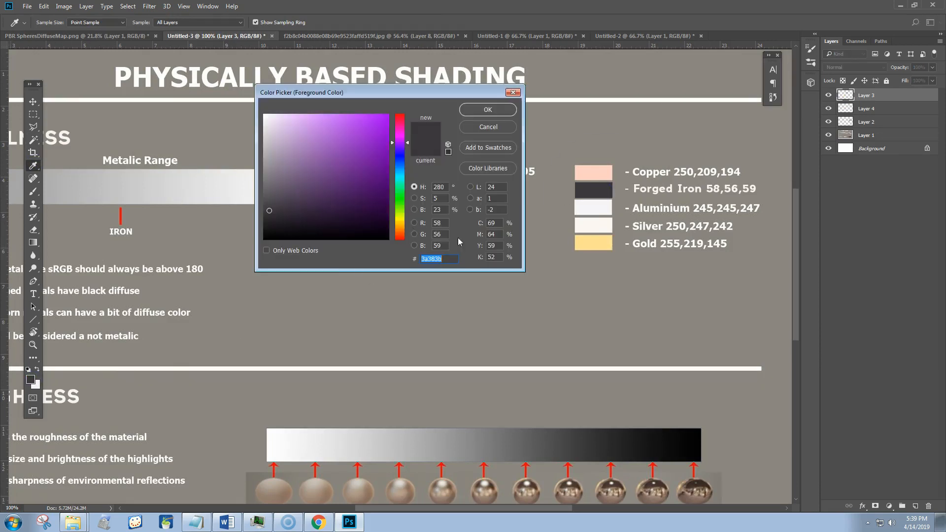
click(513, 94)
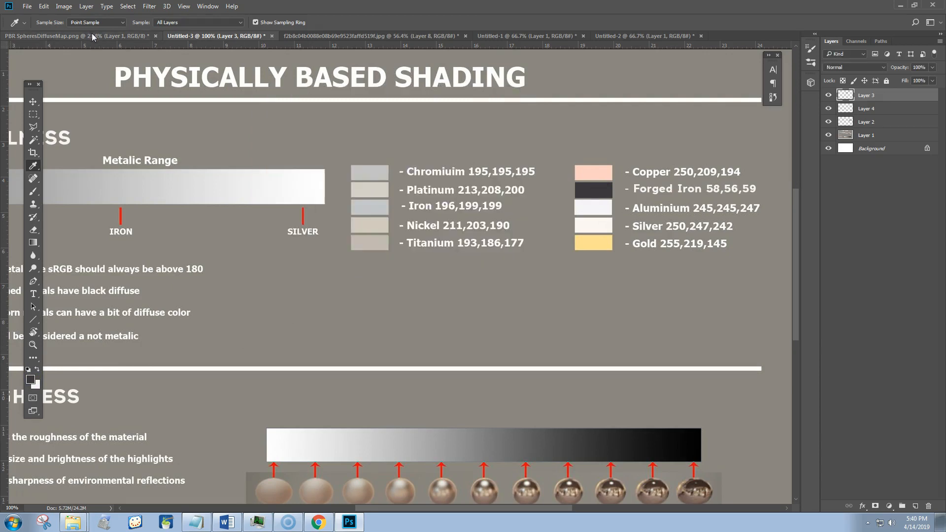
click(77, 35)
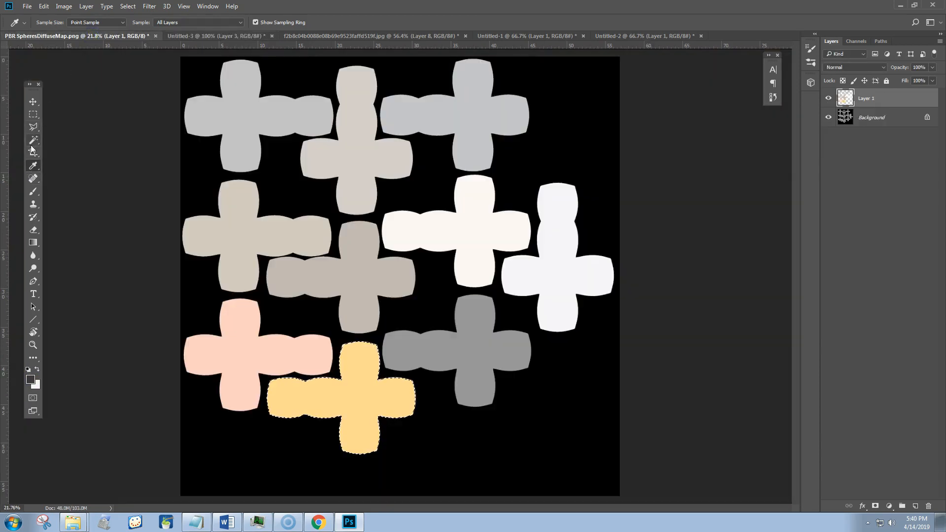
Fill the remaining gray UV cross in the diffuse map's bottom row with the Forged Iron color and deselect
click(33, 140)
click(489, 357)
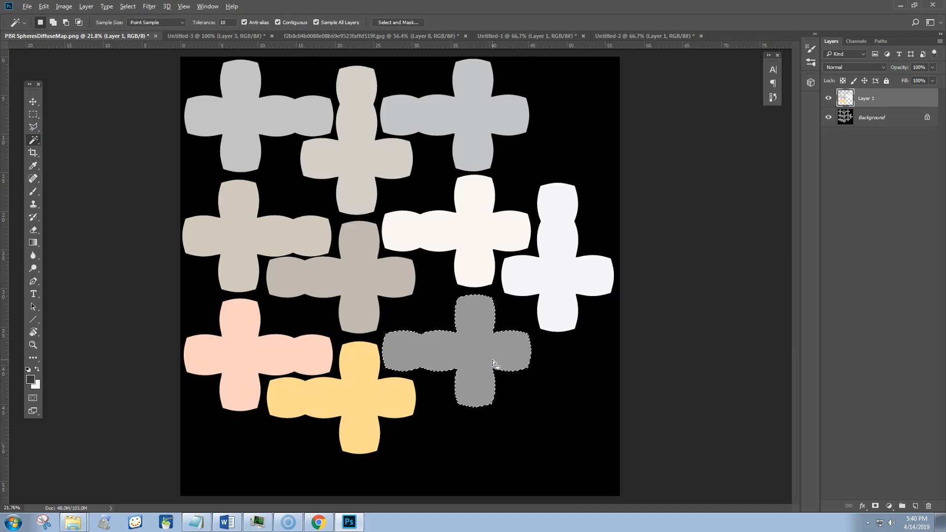
key(alt+BackSpace)
key(ctrl+d)
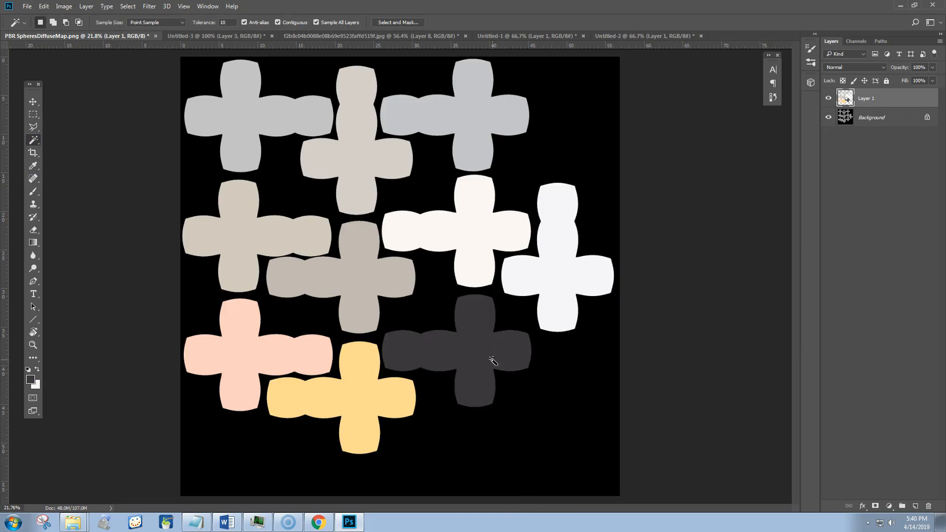
Save the map as a PNG, overwriting PBR SpheresDiffuseMap_Metal.png in the trash folder, with the large file size option
click(27, 7)
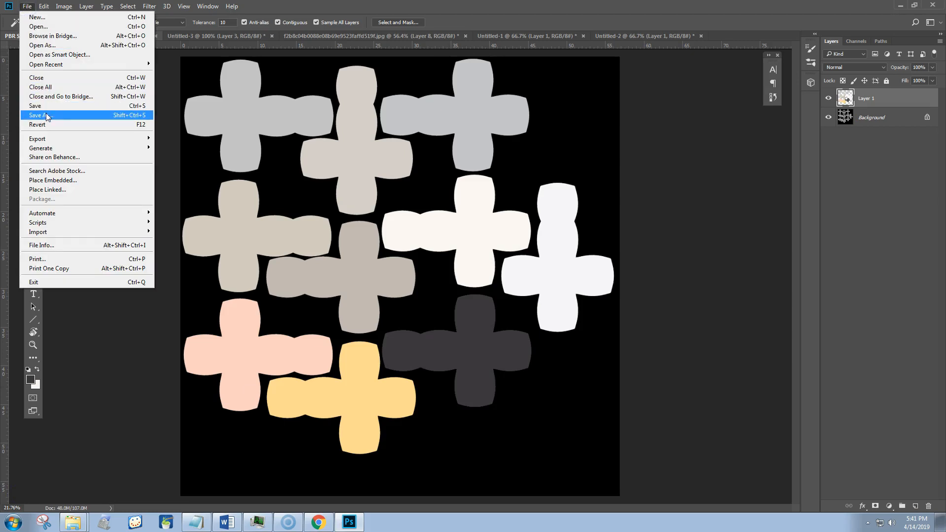
click(49, 116)
click(238, 408)
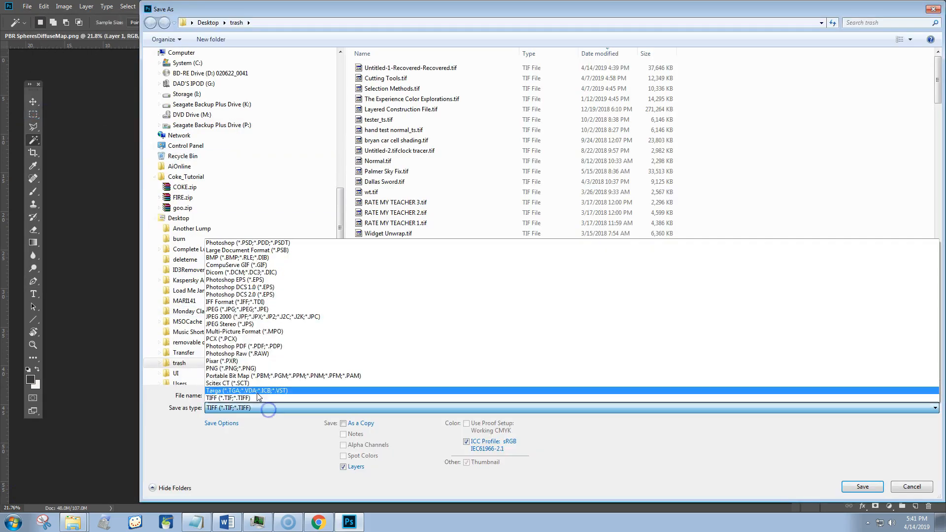
click(249, 370)
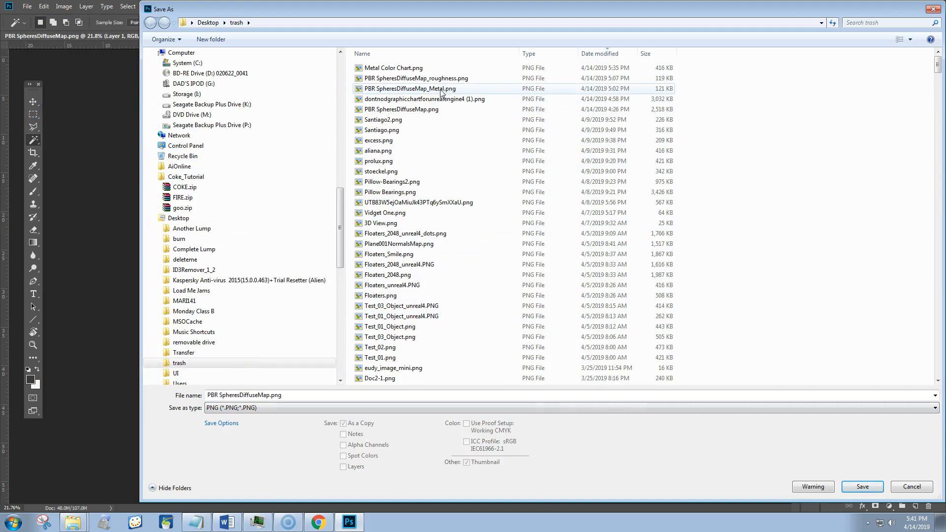
click(438, 88)
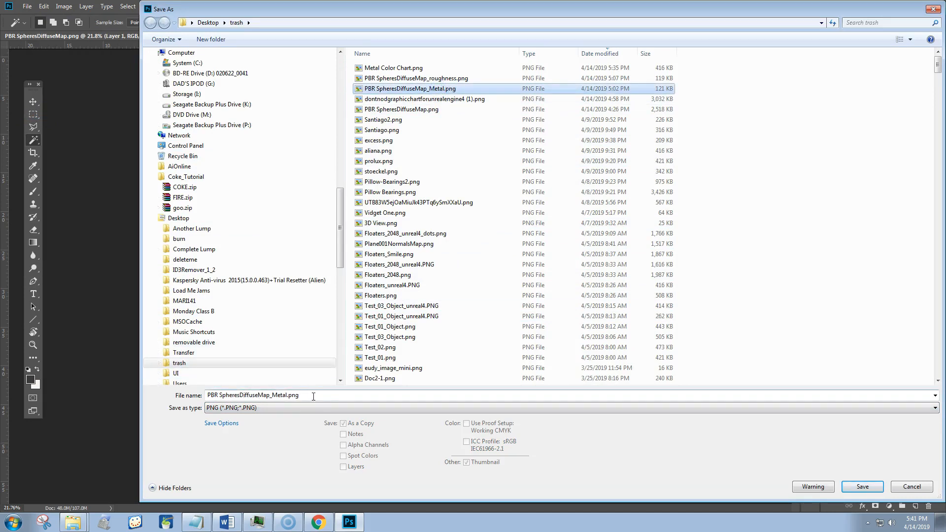
click(854, 487)
click(497, 260)
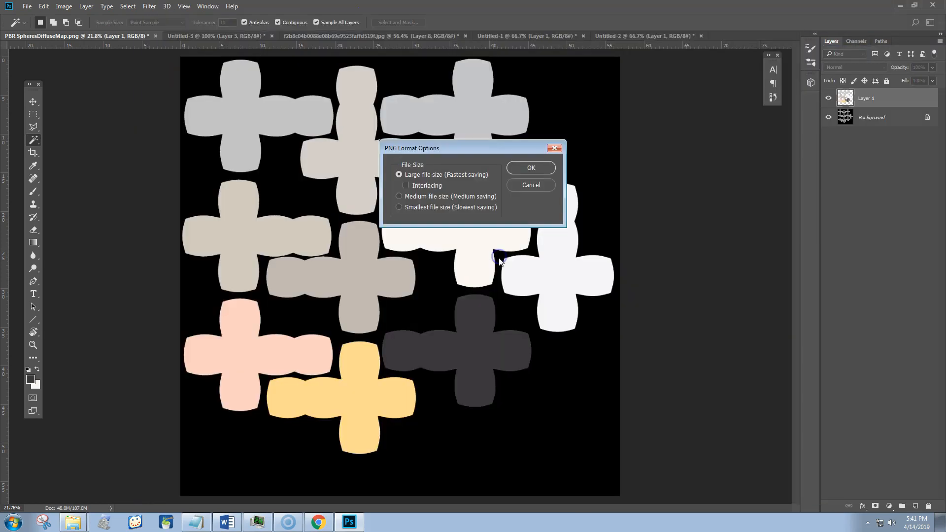
click(529, 169)
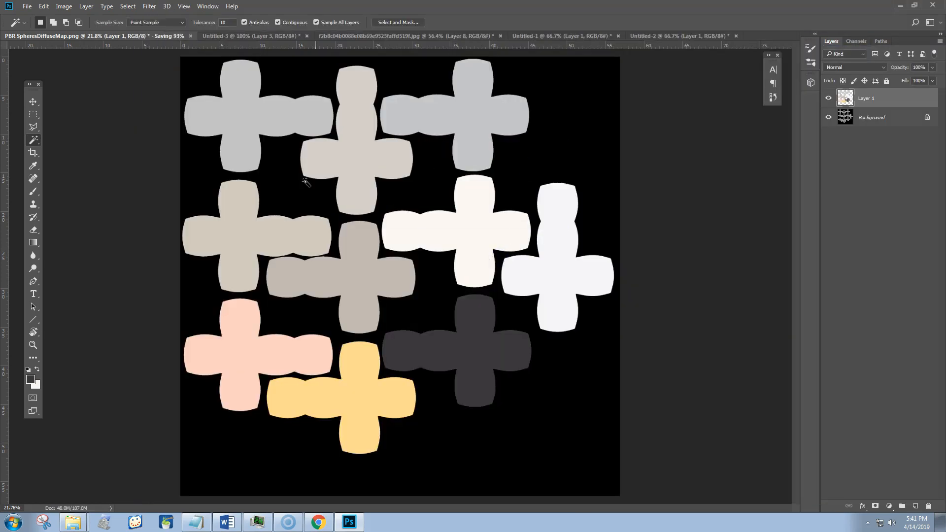
Switch to the Sketchfab editor in Chrome and import PBR SpheresDiffuseMap_Metal.png as the Base Color texture
click(318, 521)
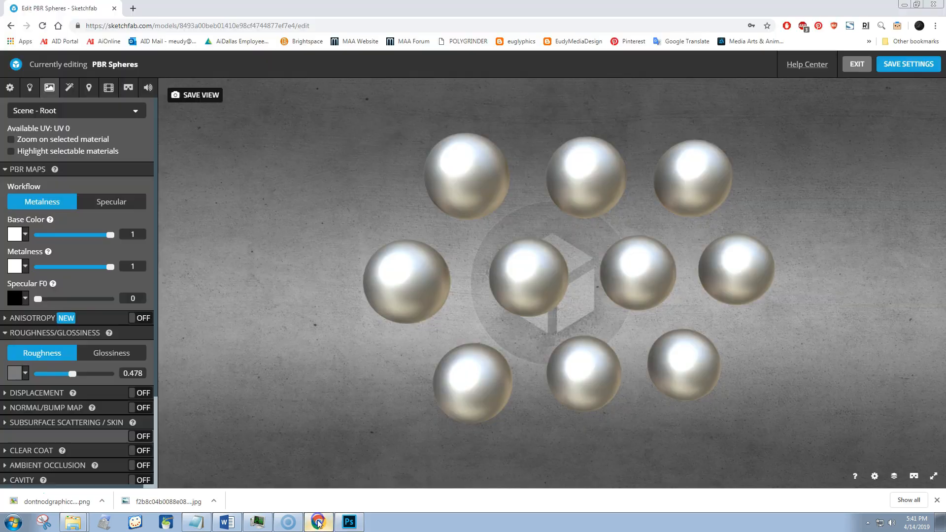
click(25, 235)
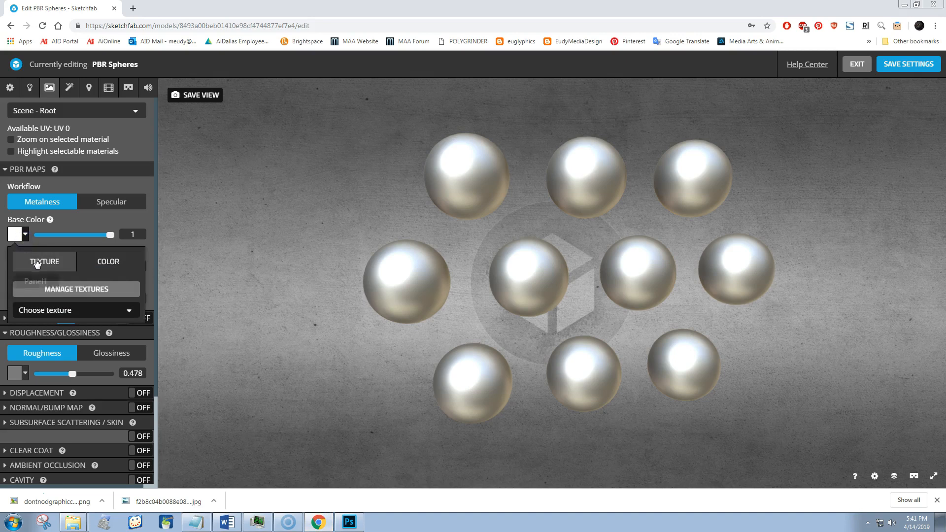
click(62, 290)
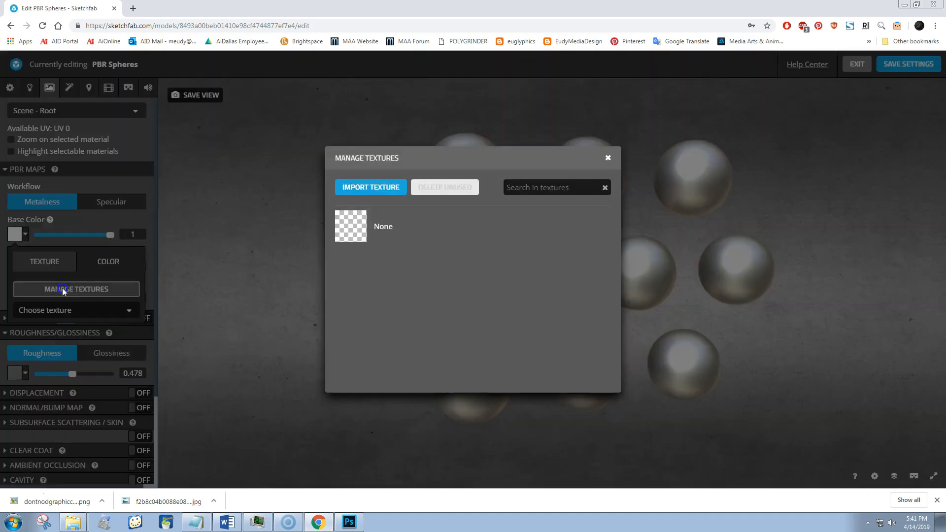
click(368, 186)
click(306, 68)
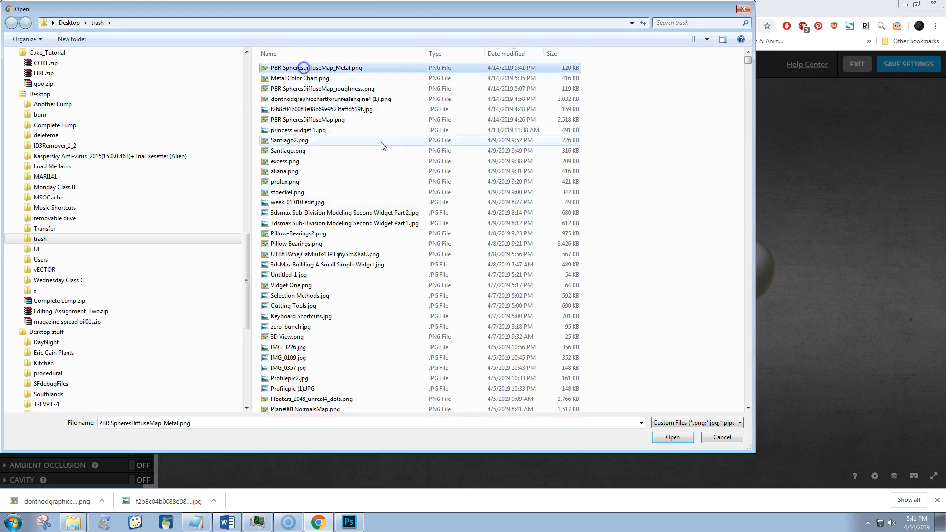
click(670, 437)
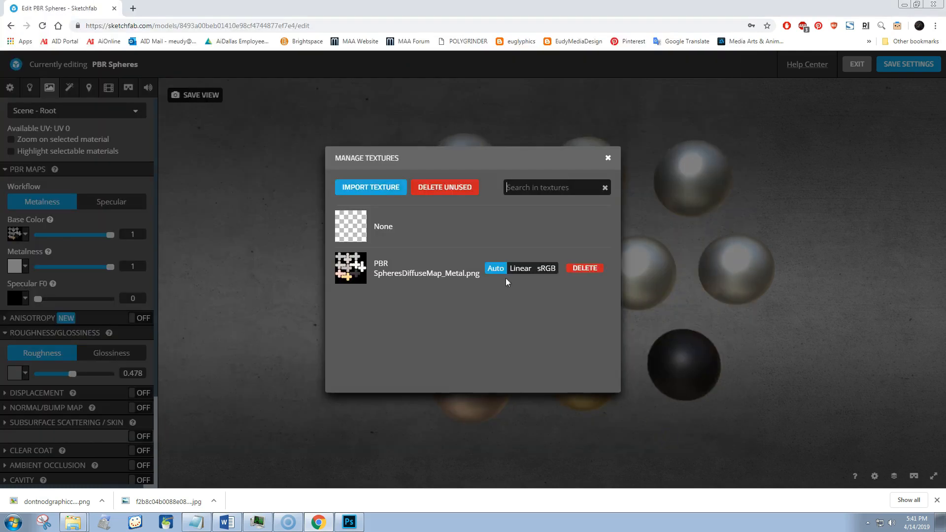
click(607, 157)
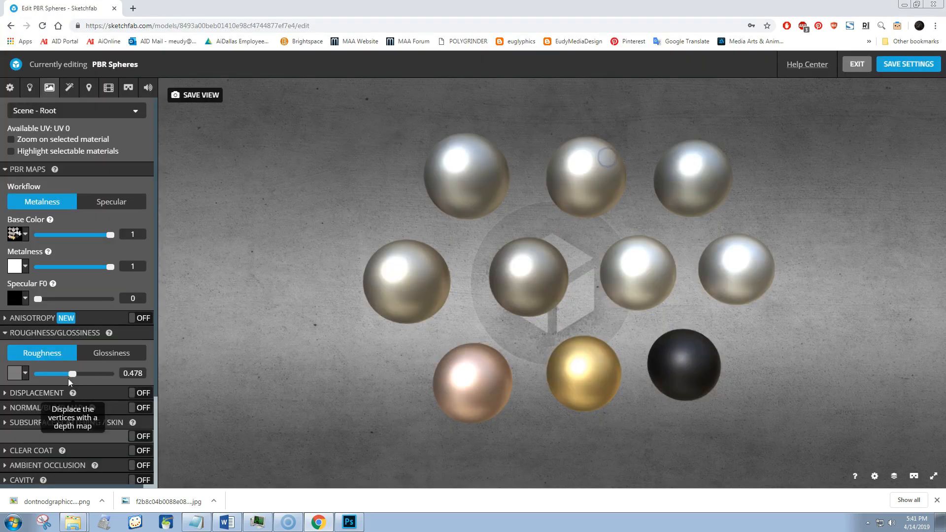
Set the spheres' roughness to 0 and save a closer, slightly rotated view of the model
drag(76, 373, 36, 366)
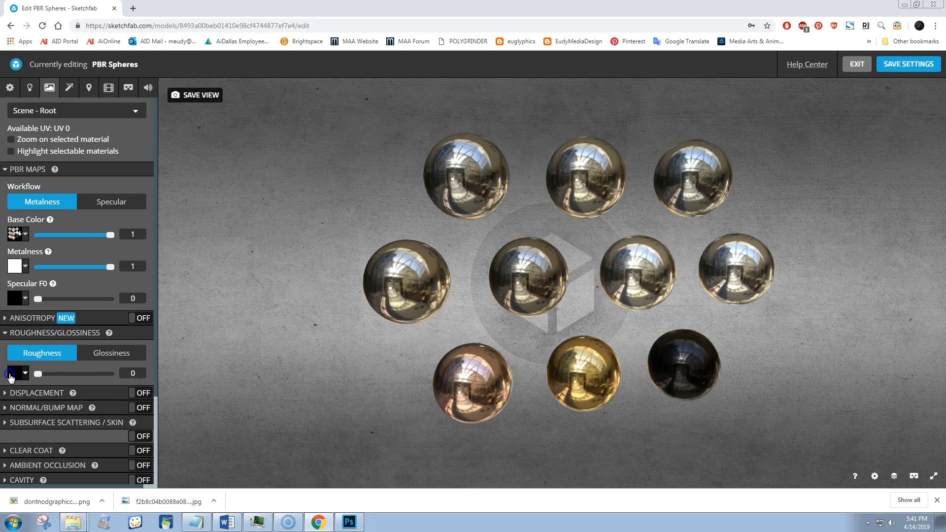
drag(363, 360, 340, 362)
drag(347, 369, 501, 348)
scroll(514, 343, up, 2)
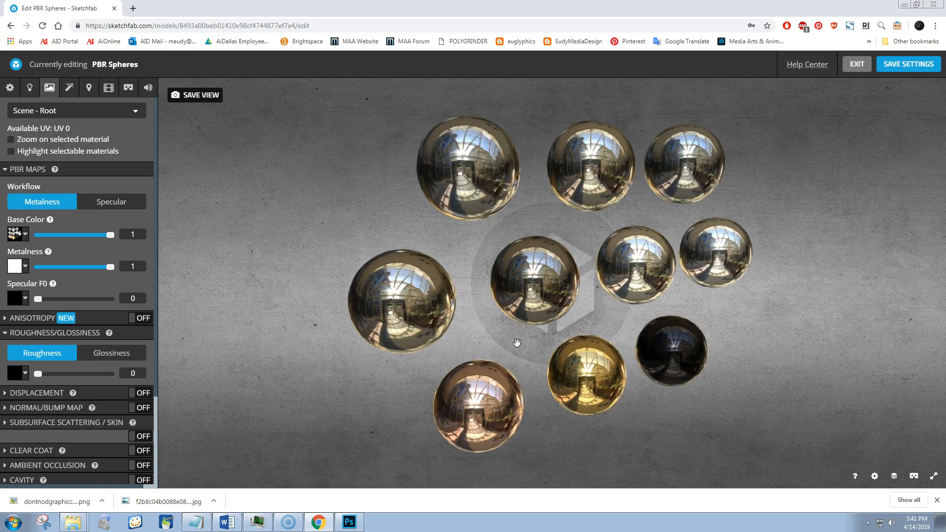
click(514, 343)
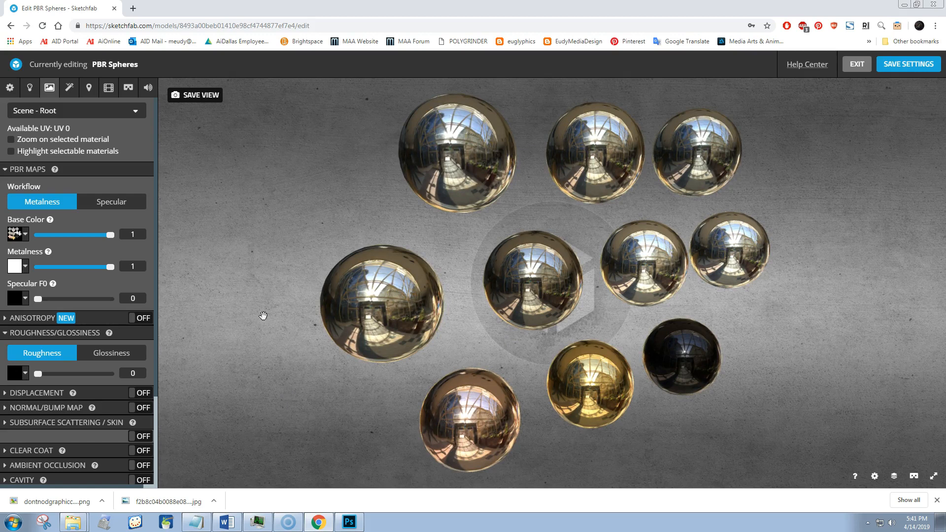
click(196, 99)
Open the instructor's own thread in the Texture Mapping for Games classroom forum and examine the embedded PBR Spheres model
click(176, 10)
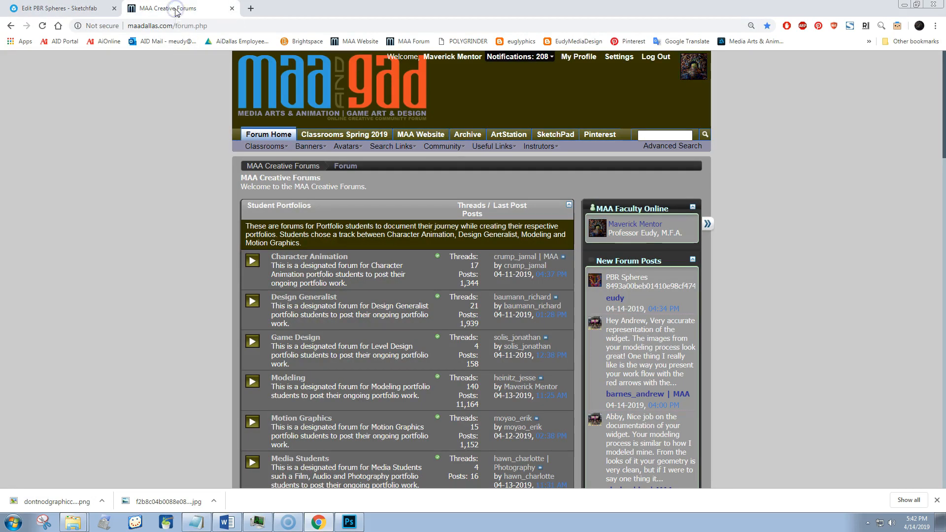
click(264, 146)
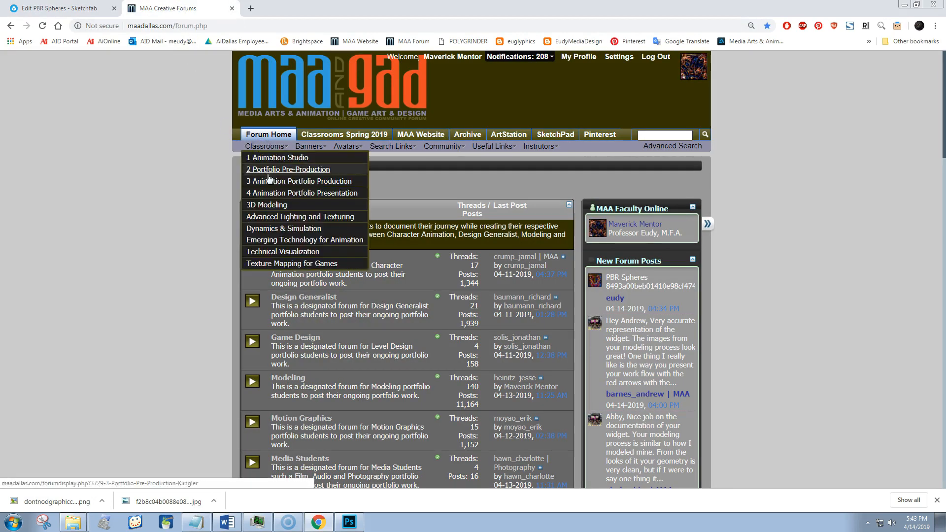
click(284, 264)
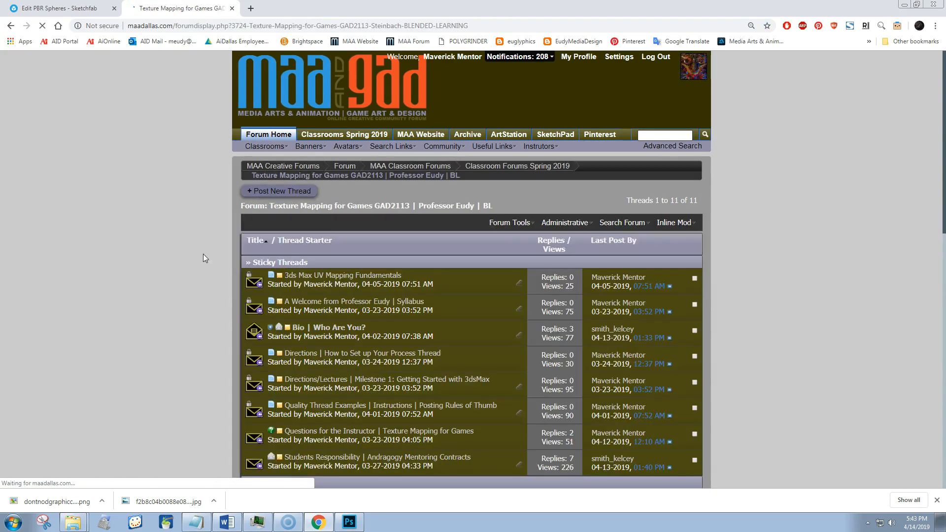
scroll(202, 253, down, 7)
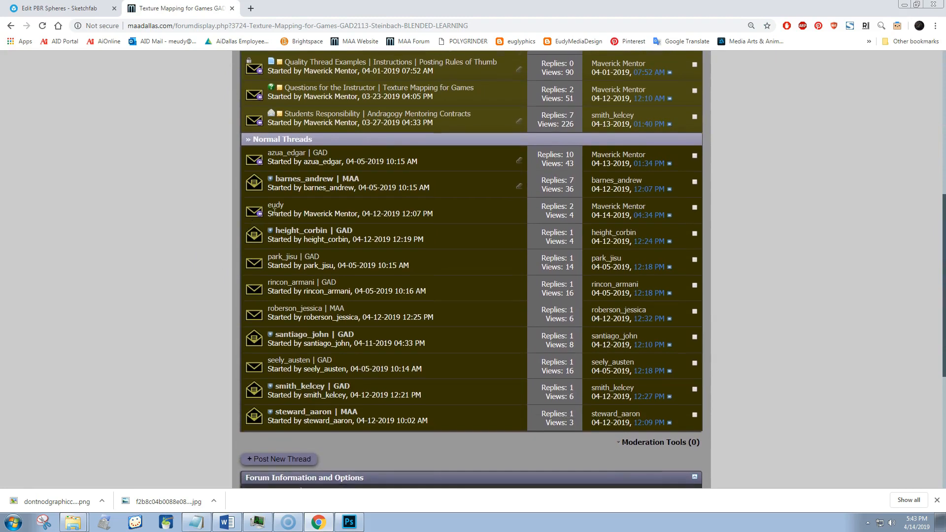
click(279, 205)
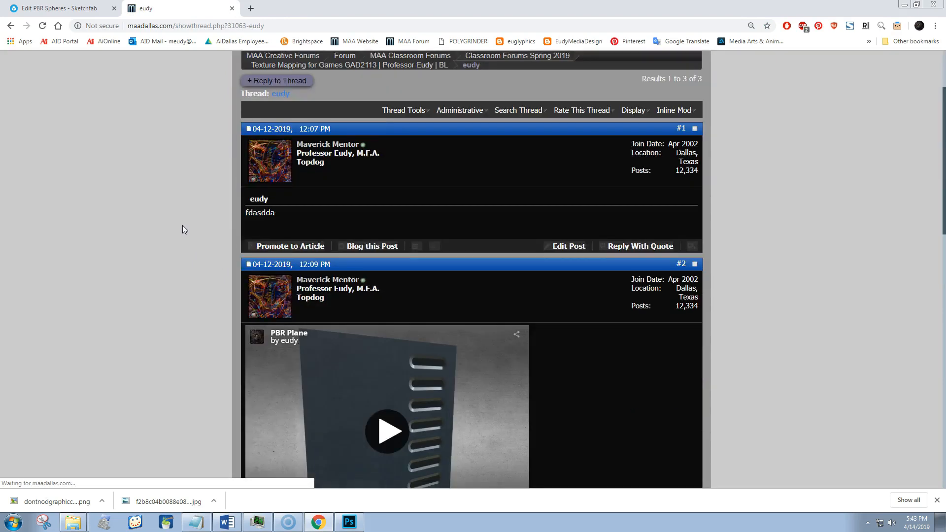
scroll(182, 226, down, 9)
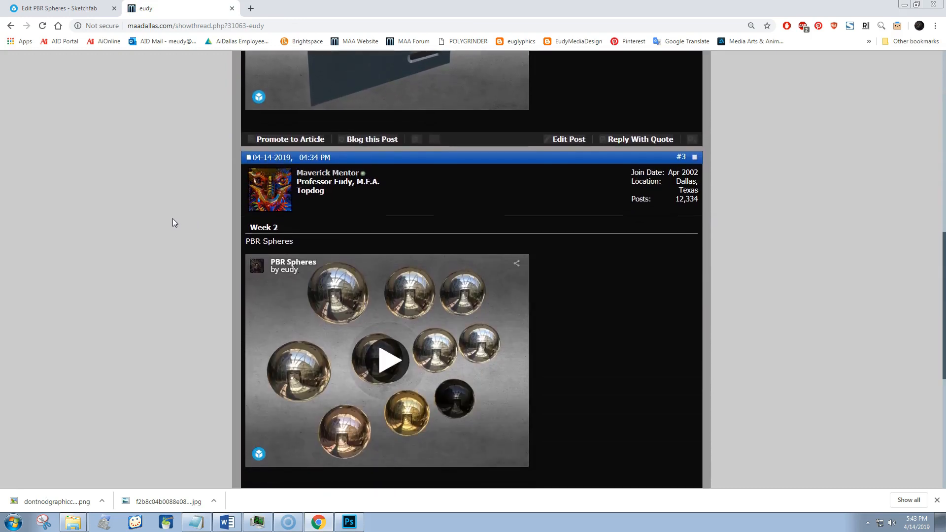
scroll(171, 219, down, 2)
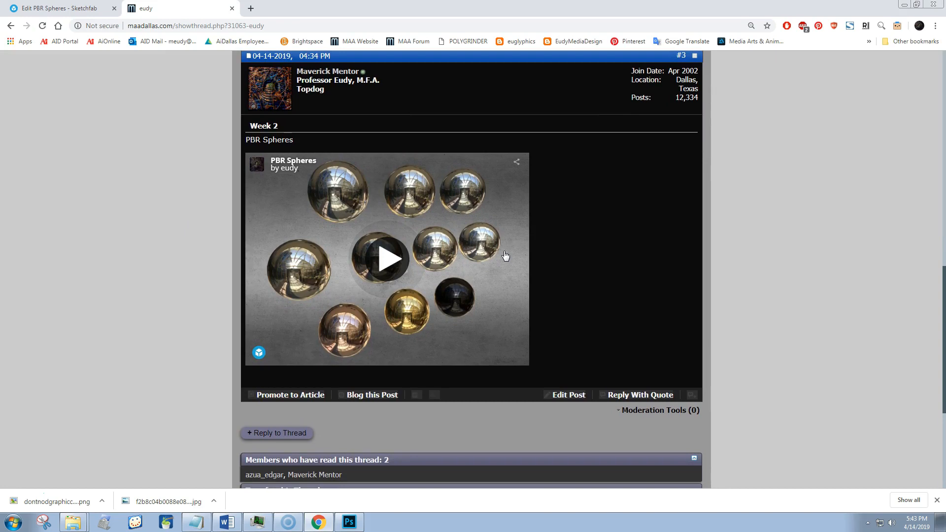
Set the spheres' roughness to 0.246 in the Sketchfab editor, then save the view and the settings
click(61, 9)
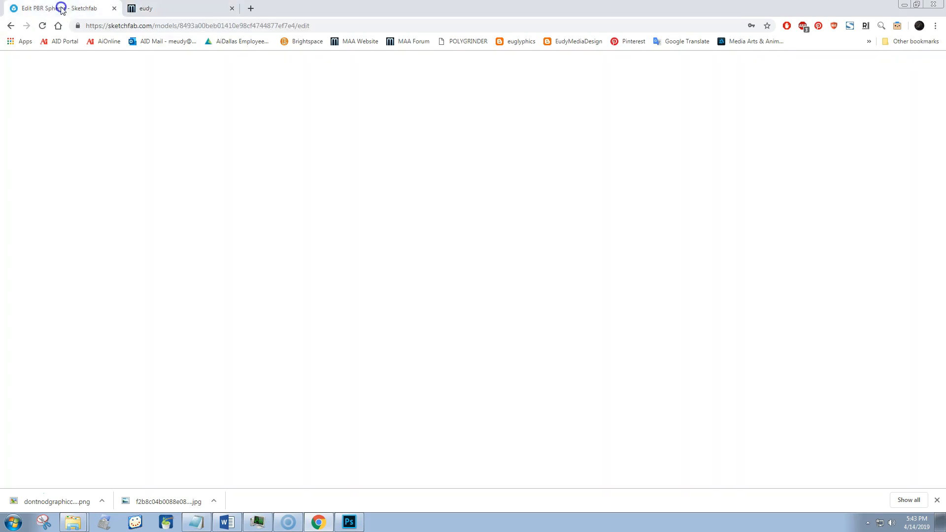
mouse_move(37, 373)
mouse_down()
mouse_move(70, 374)
mouse_move(54, 379)
mouse_up()
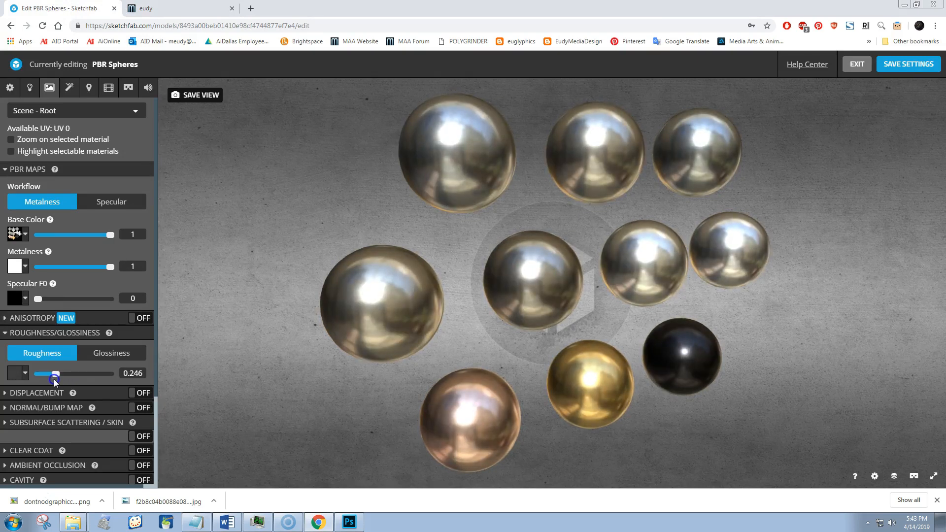
click(193, 98)
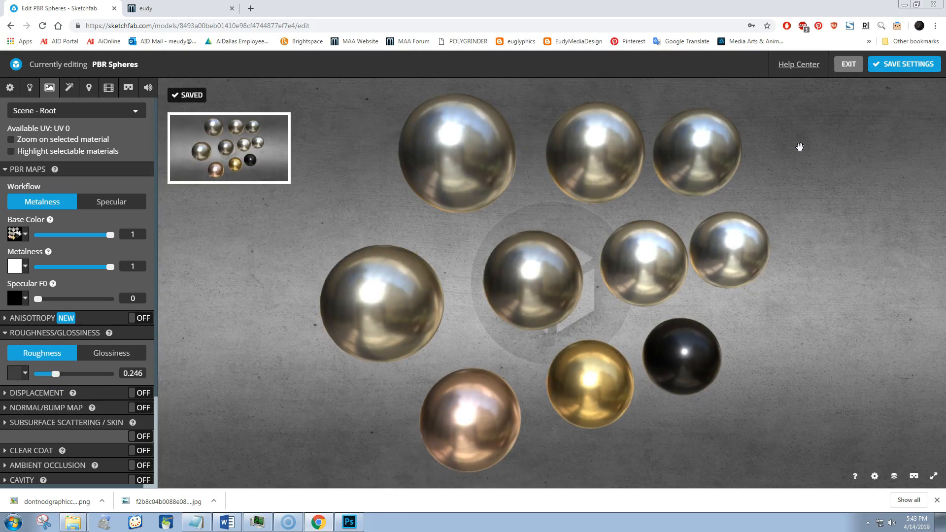
click(900, 67)
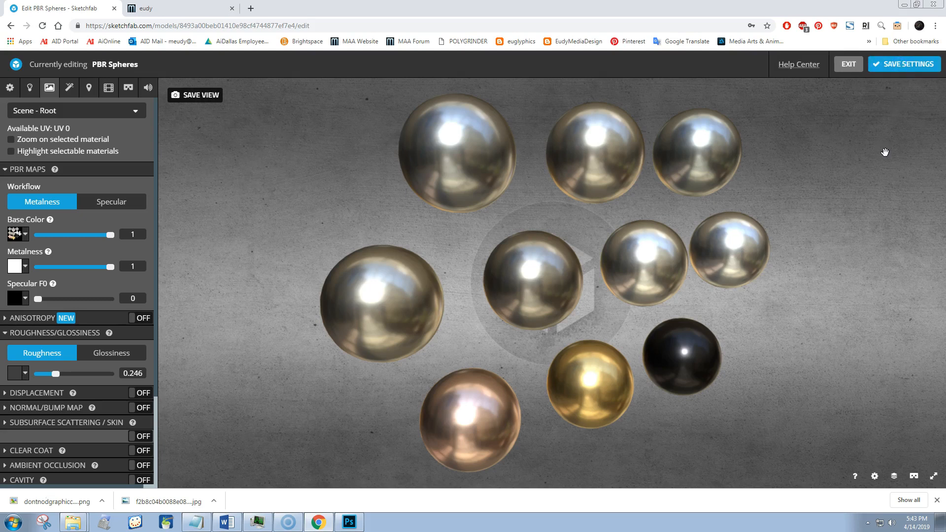
Reload the forum thread and inspect the embedded PBR Spheres model in full screen
click(185, 12)
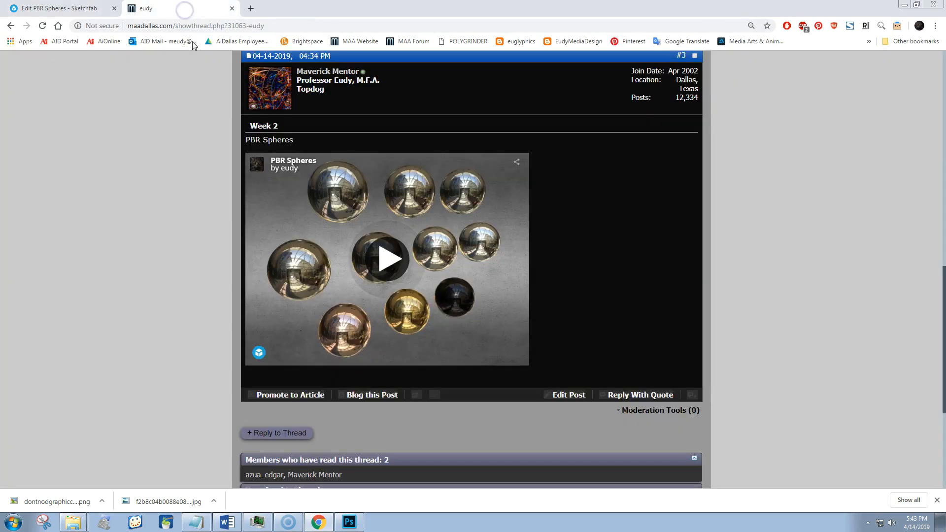
click(44, 27)
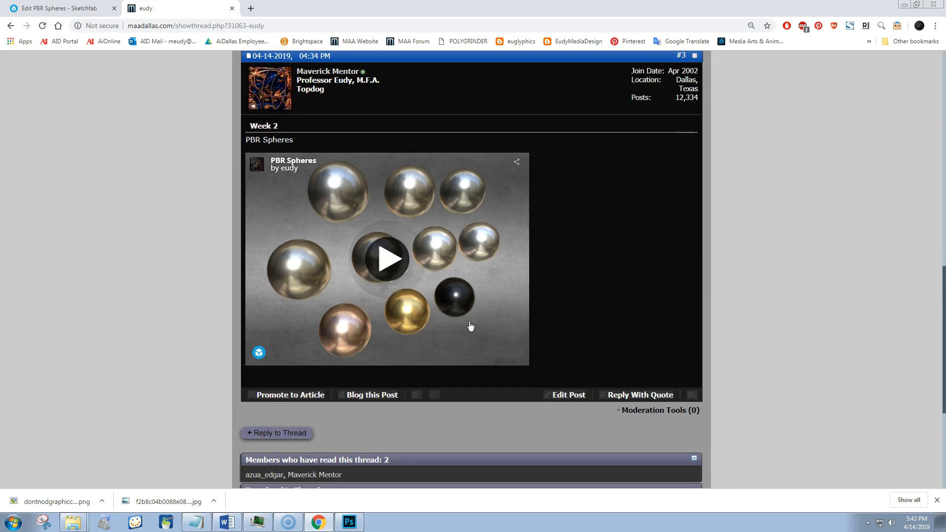
click(389, 260)
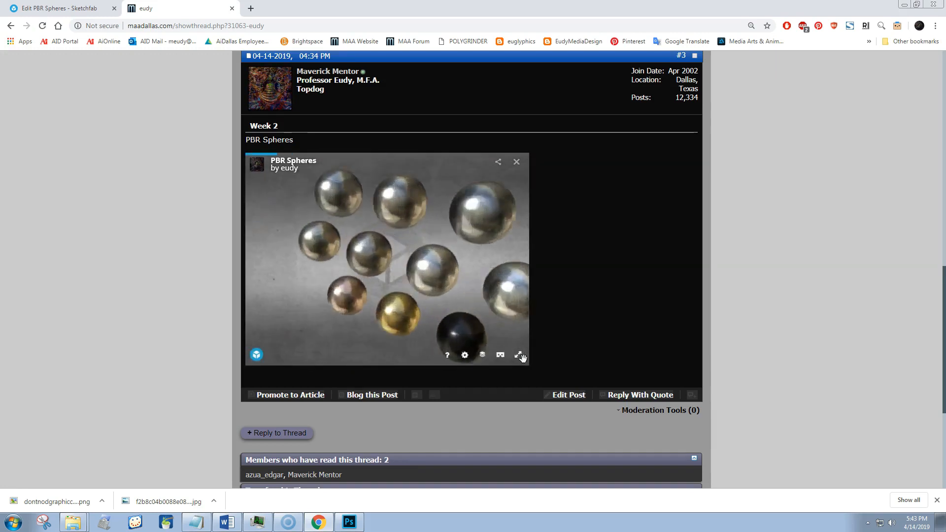
click(518, 355)
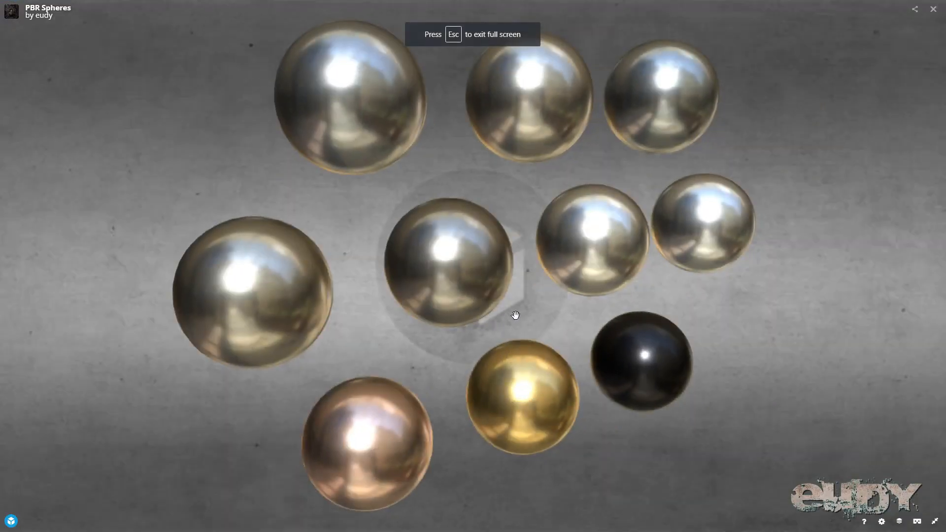
mouse_move(524, 301)
mouse_down()
mouse_move(483, 300)
mouse_move(523, 303)
mouse_move(515, 309)
mouse_up()
scroll(509, 300, down, 5)
scroll(523, 303, up, 4)
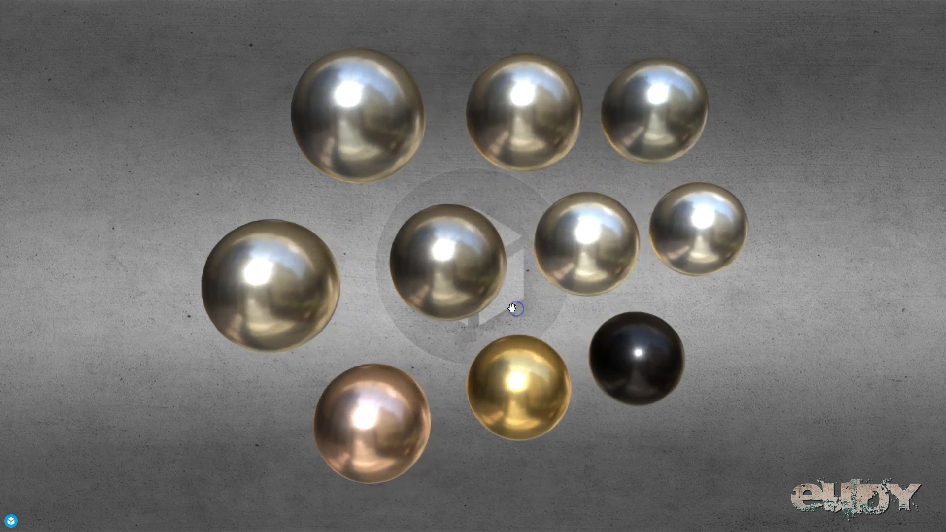